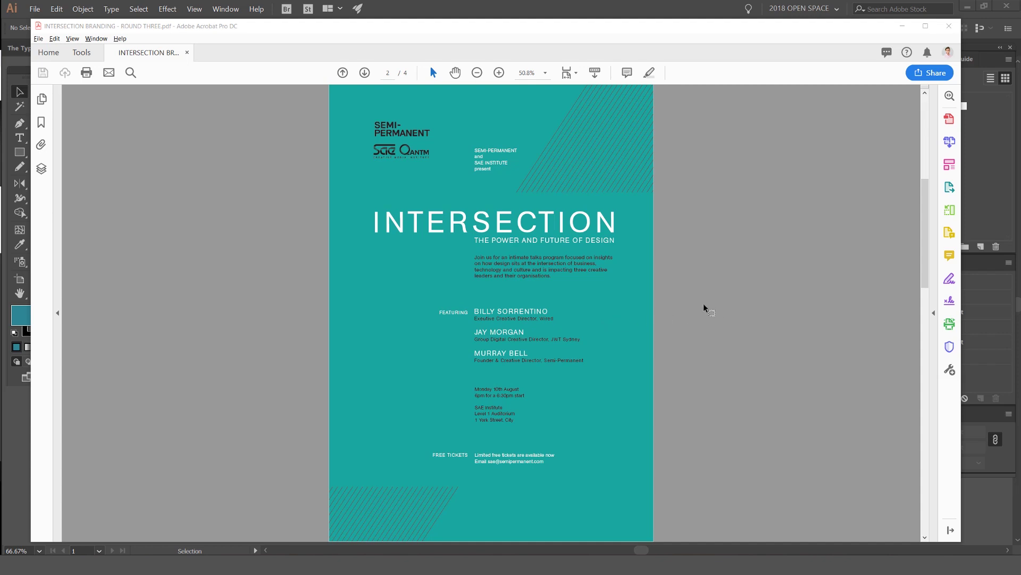
Step: Bring the branding PDF forward, zoom in on the poster page, then fit it to view
{"action": "left_click", "coordinate": [733, 290]}
{"action": "key", "text": "ctrl+equal"}
{"action": "key", "text": "ctrl+equal"}
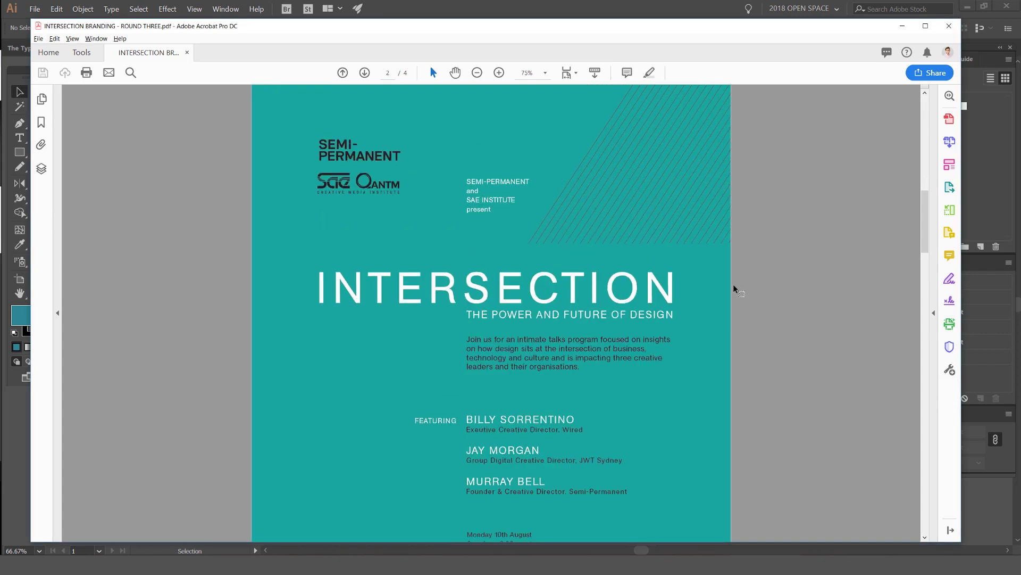
{"action": "key", "text": "ctrl+0"}
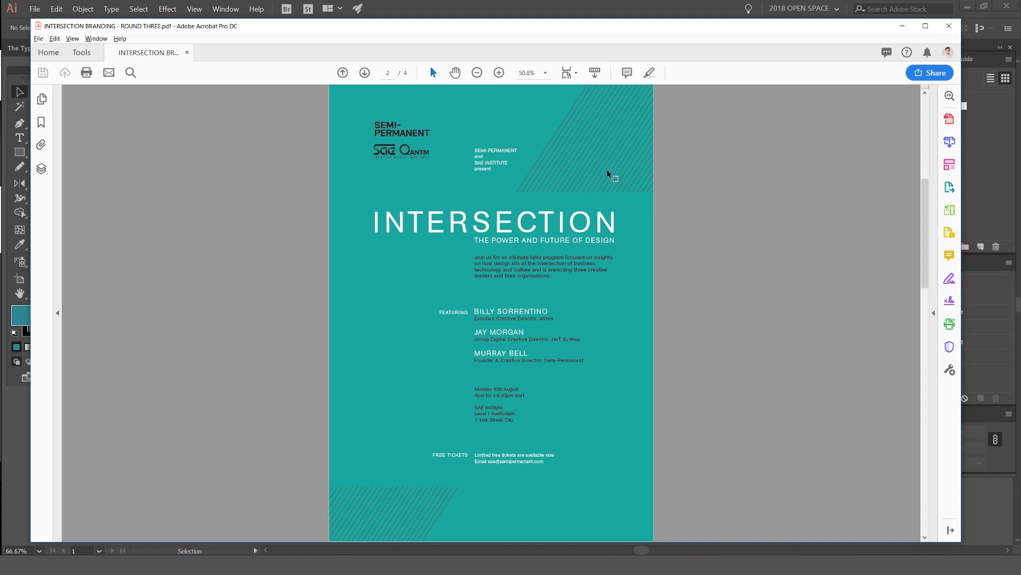
Step: Scroll through the four INTERSECTION BRANDING pages, then return to the Illustrator artboard
{"action": "scroll", "coordinate": [668, 178], "scroll_direction": "up", "scroll_amount": 2}
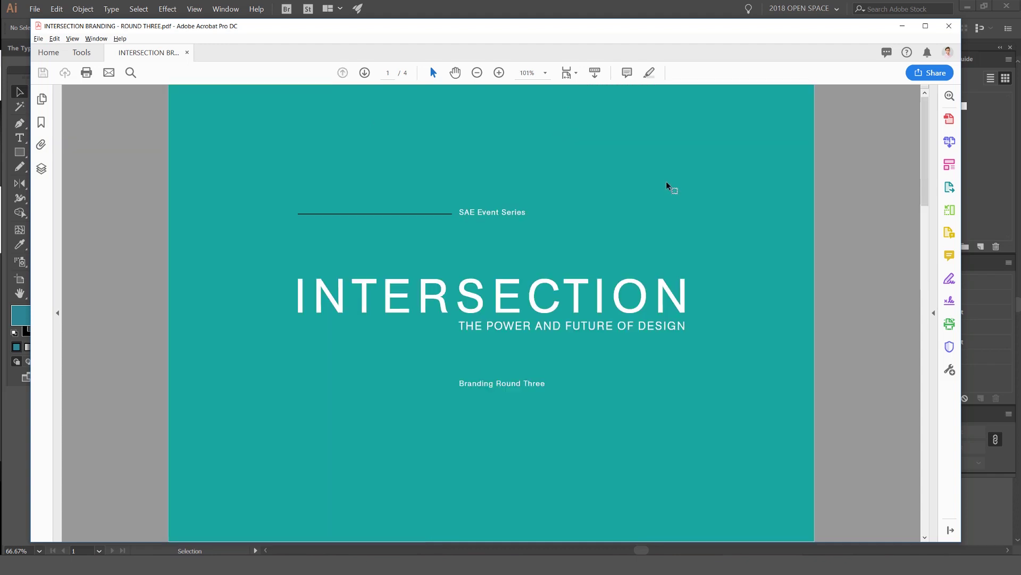
{"action": "scroll", "coordinate": [667, 186], "scroll_direction": "down", "scroll_amount": 1, "text": "ctrl"}
{"action": "scroll", "coordinate": [535, 244], "scroll_direction": "down", "scroll_amount": 2}
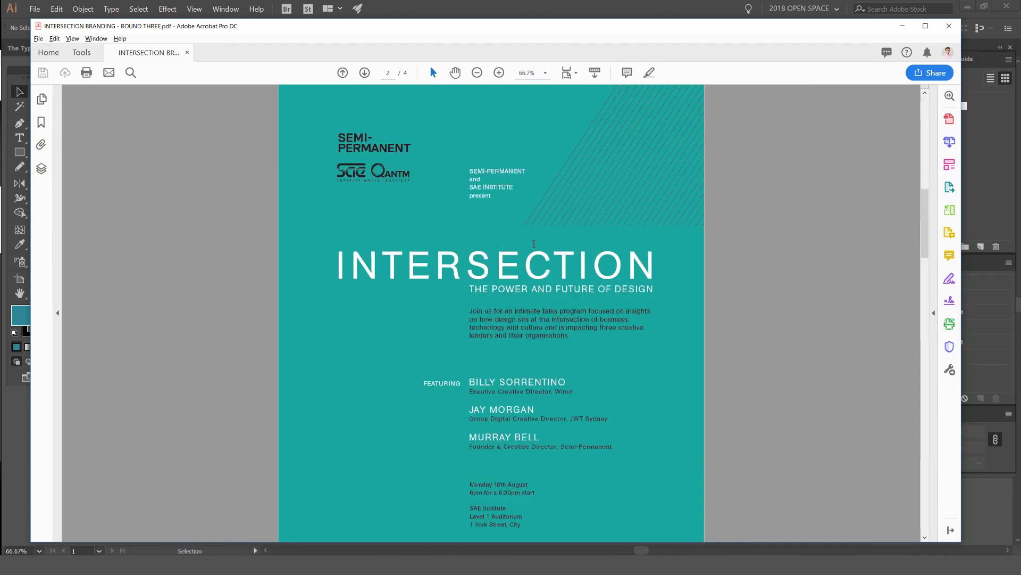
{"action": "scroll", "coordinate": [534, 244], "scroll_direction": "down", "scroll_amount": 2}
{"action": "scroll", "coordinate": [645, 287], "scroll_direction": "down", "scroll_amount": 2, "text": "ctrl"}
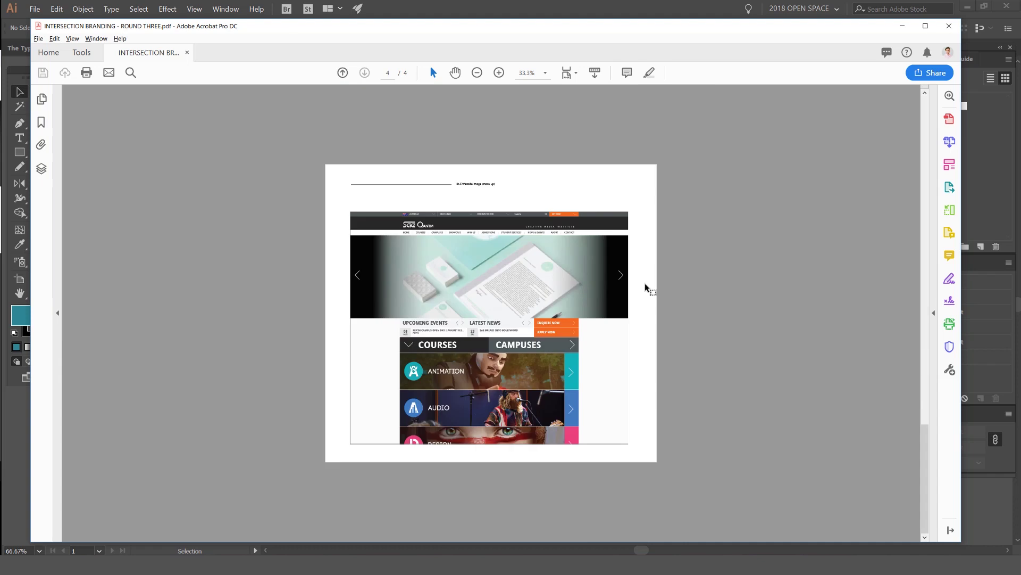
{"action": "scroll", "coordinate": [645, 287], "scroll_direction": "up", "scroll_amount": 2}
{"action": "scroll", "coordinate": [586, 297], "scroll_direction": "up", "scroll_amount": 1, "text": "ctrl"}
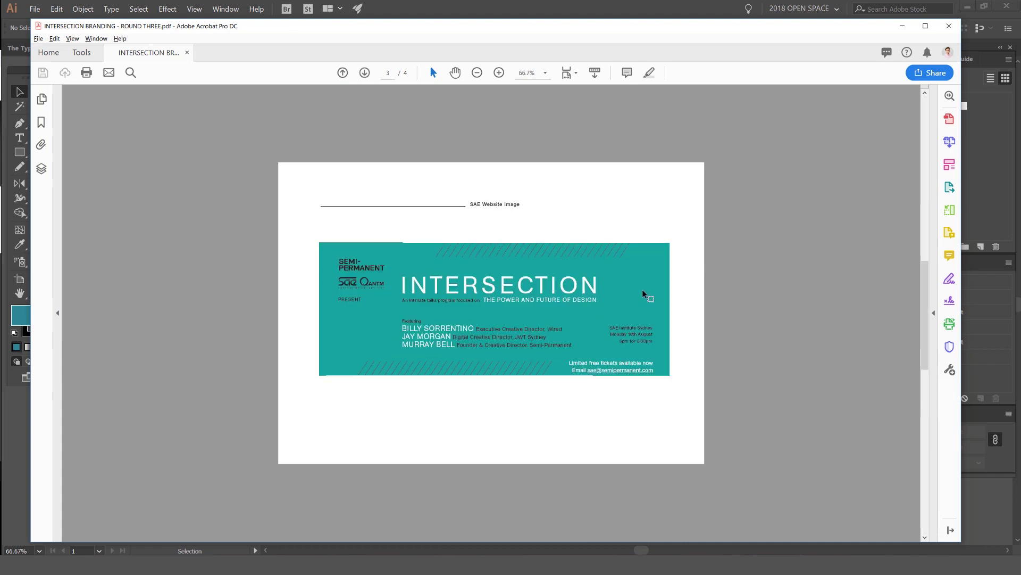
{"action": "scroll", "coordinate": [644, 293], "scroll_direction": "up", "scroll_amount": 1}
{"action": "scroll", "coordinate": [643, 293], "scroll_direction": "down", "scroll_amount": 1}
{"action": "scroll", "coordinate": [644, 294], "scroll_direction": "up", "scroll_amount": 1}
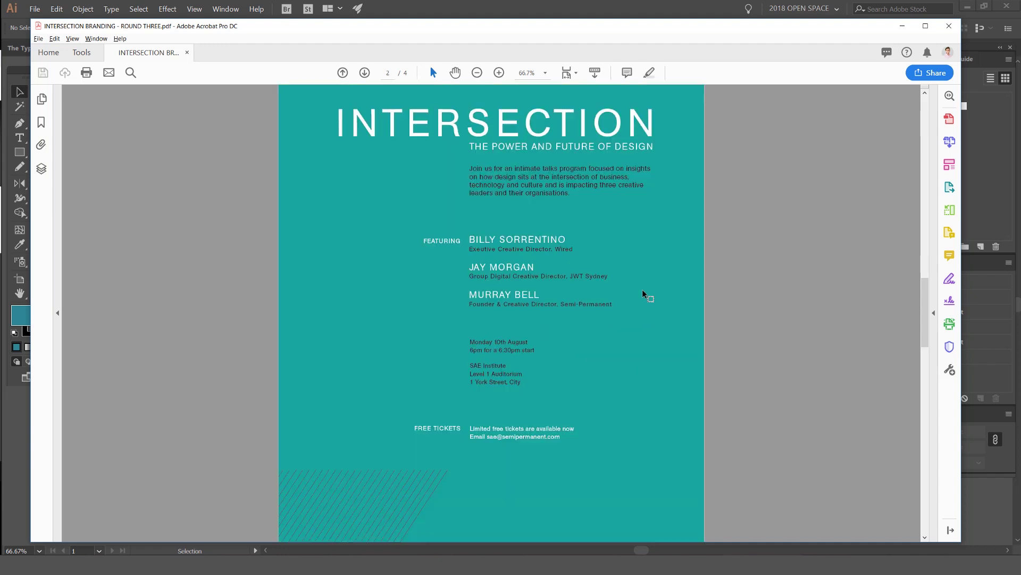
{"action": "scroll", "coordinate": [588, 266], "scroll_direction": "down", "scroll_amount": 2}
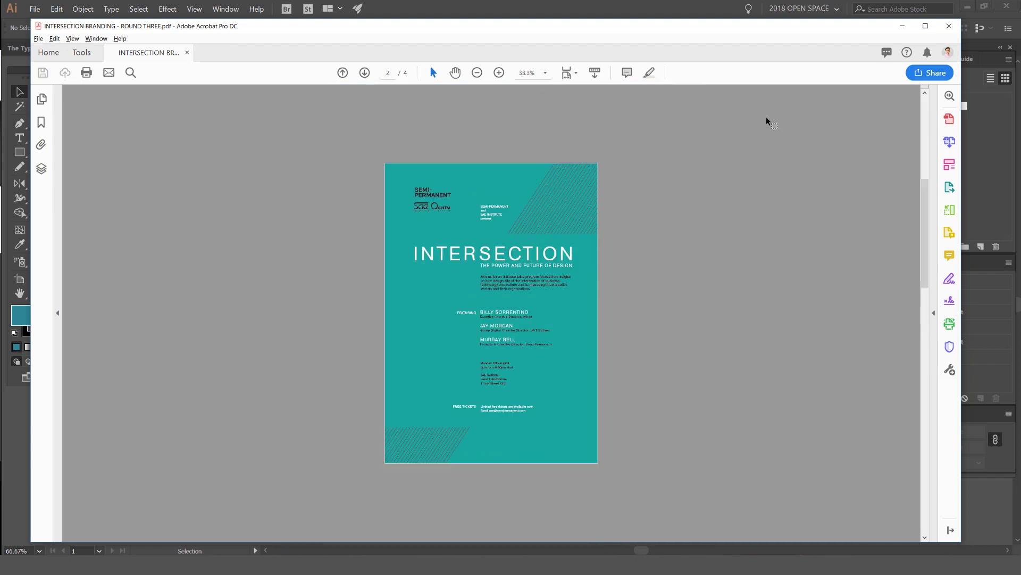
{"action": "key", "text": "alt+Tab"}
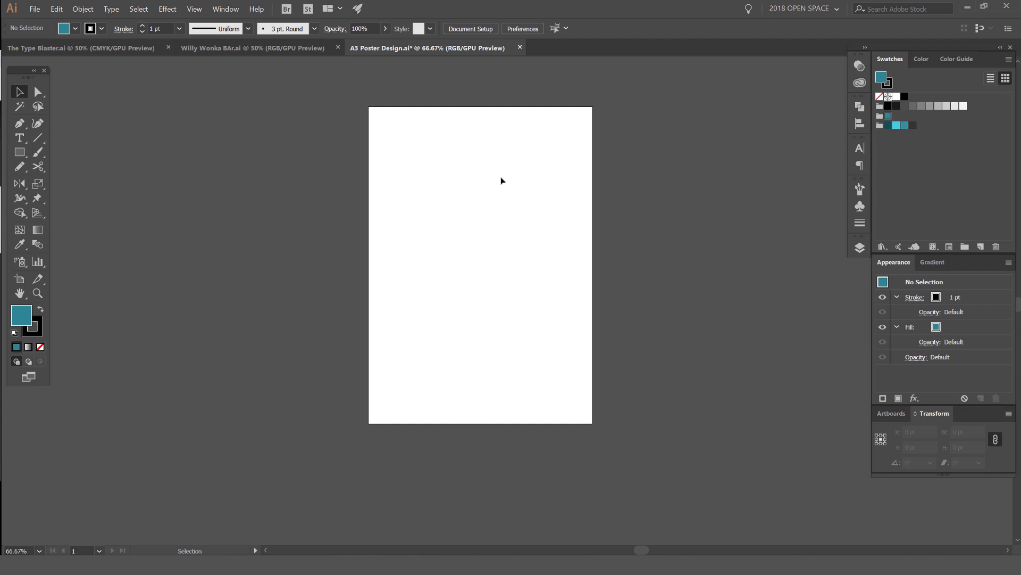
{"action": "key", "text": "ctrl+1"}
{"action": "left_click", "coordinate": [36, 9]}
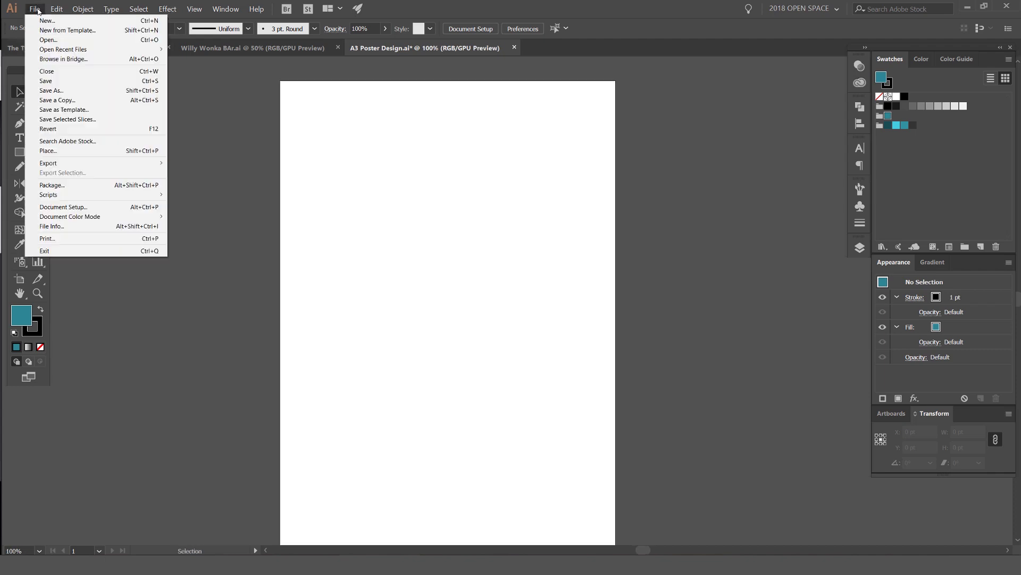
{"action": "left_click", "coordinate": [46, 20]}
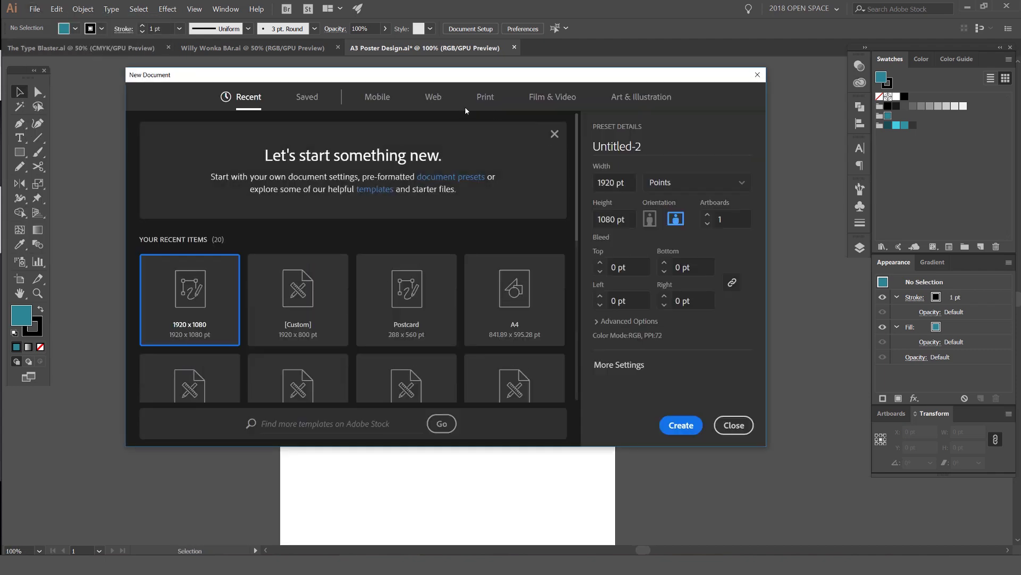
{"action": "left_click", "coordinate": [484, 99]}
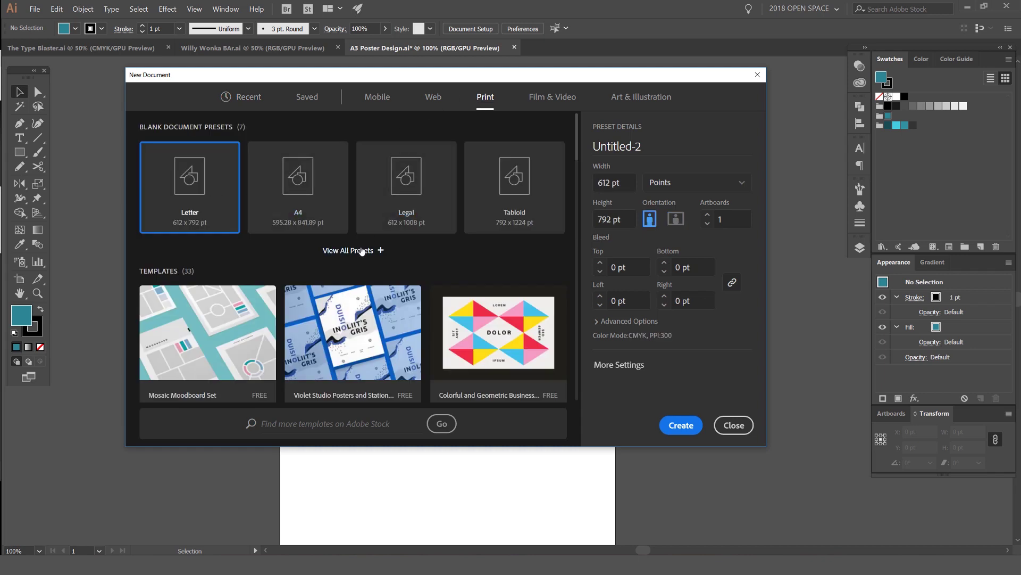
{"action": "left_click", "coordinate": [361, 251]}
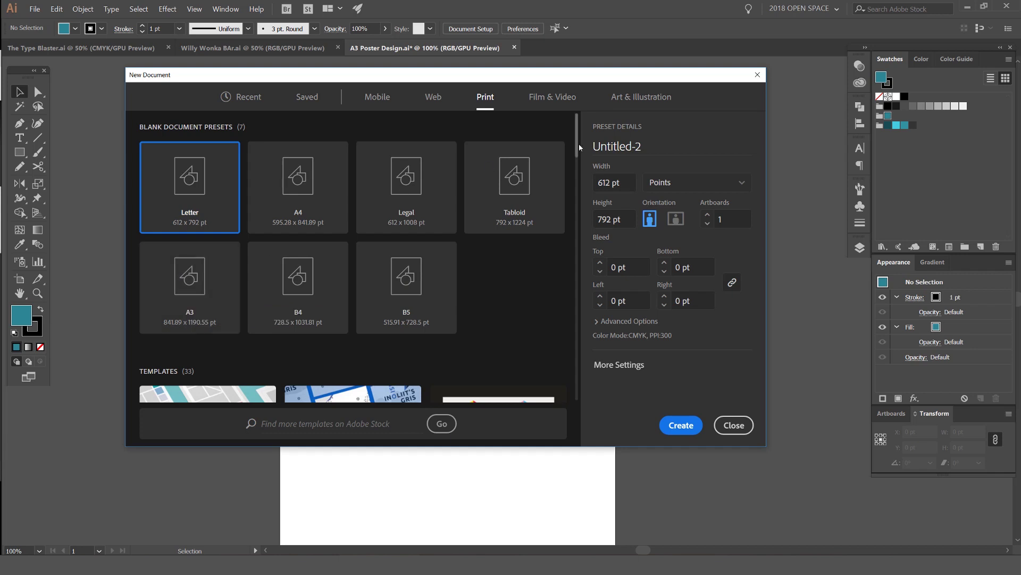
{"action": "left_click", "coordinate": [734, 425]}
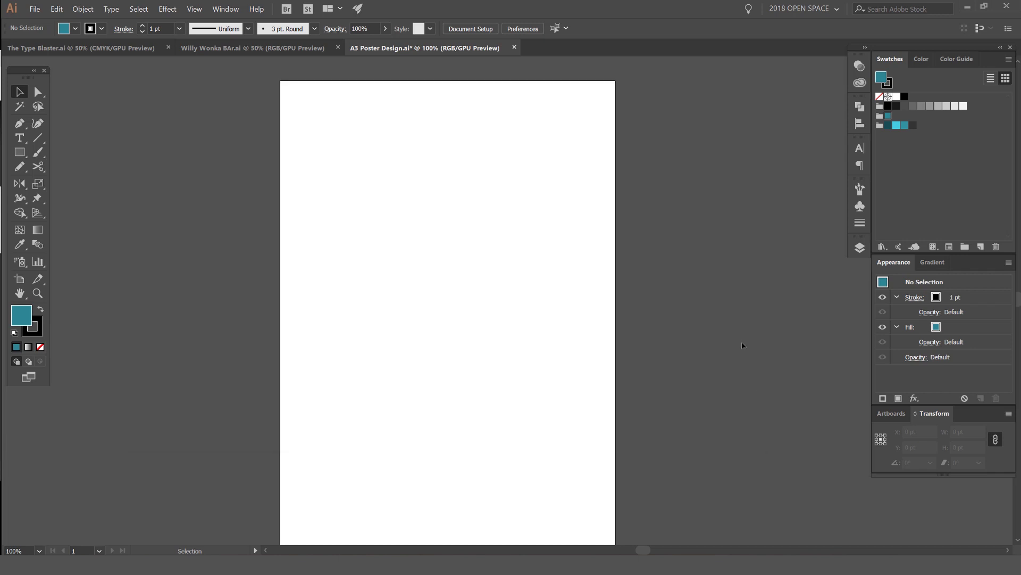
Step: Zoom out and browse the saved colour libraries without applying anything
{"action": "key", "text": "ctrl+minus"}
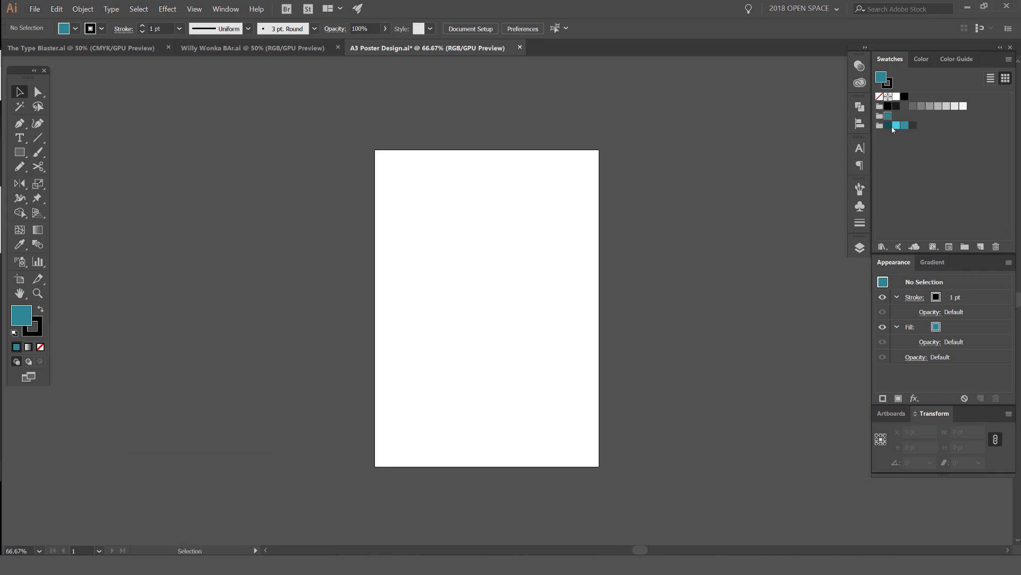
{"action": "left_click", "coordinate": [860, 82]}
{"action": "scroll", "coordinate": [804, 201], "scroll_direction": "down", "scroll_amount": 10}
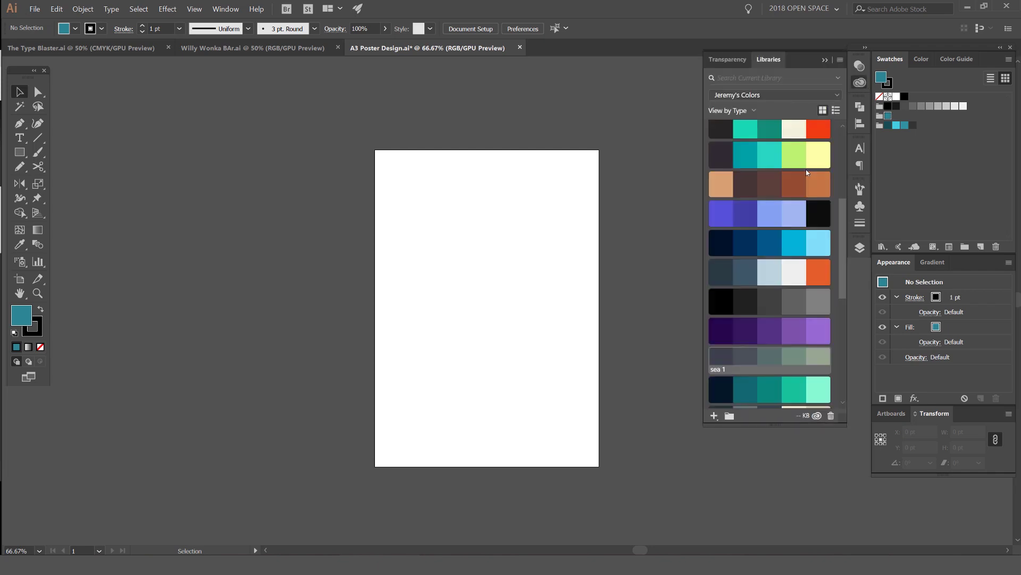
{"action": "scroll", "coordinate": [804, 201], "scroll_direction": "up", "scroll_amount": 10}
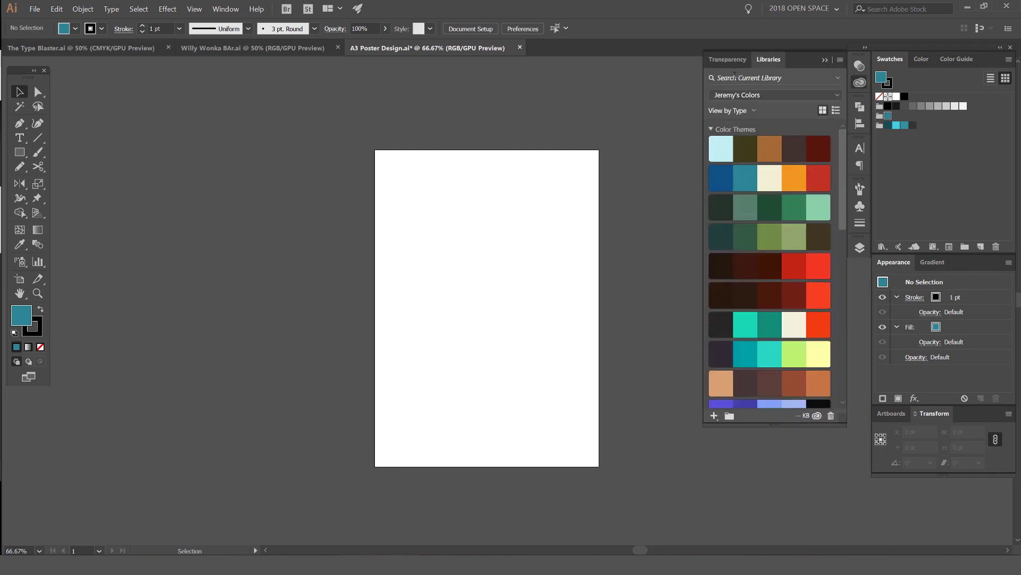
{"action": "left_click", "coordinate": [859, 82]}
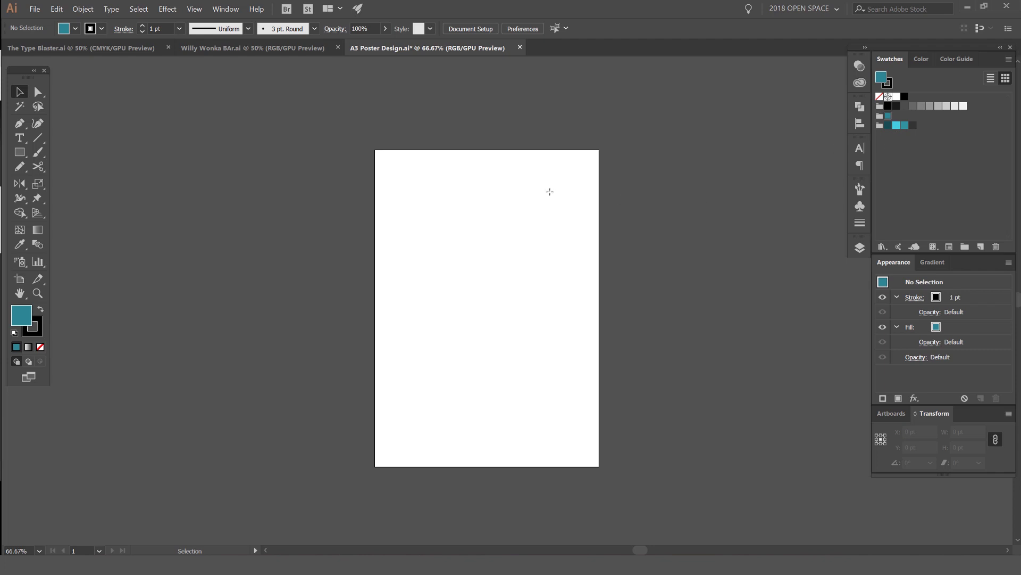
Step: Draw a teal 841.89 × 1190.551 pt rectangle covering the whole artboard, then deselect it
{"action": "key", "text": "m"}
{"action": "mouse_move", "coordinate": [375, 149]}
{"action": "left_mouse_down"}
{"action": "mouse_move", "coordinate": [404, 308]}
{"action": "mouse_move", "coordinate": [557, 456]}
{"action": "mouse_move", "coordinate": [599, 466]}
{"action": "left_mouse_up"}
{"action": "key", "text": "v"}
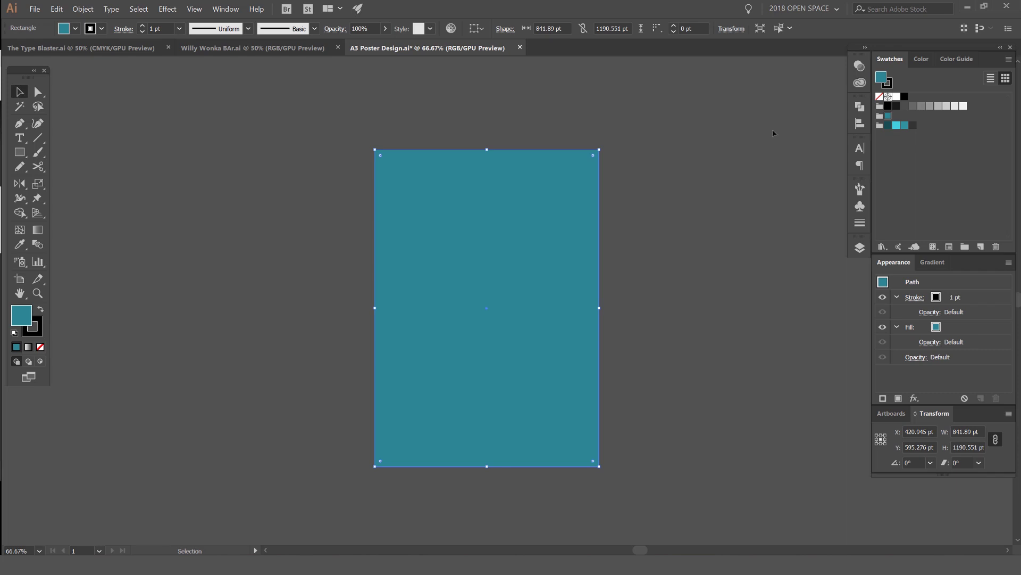
{"action": "left_click", "coordinate": [729, 160]}
{"action": "left_click", "coordinate": [504, 240]}
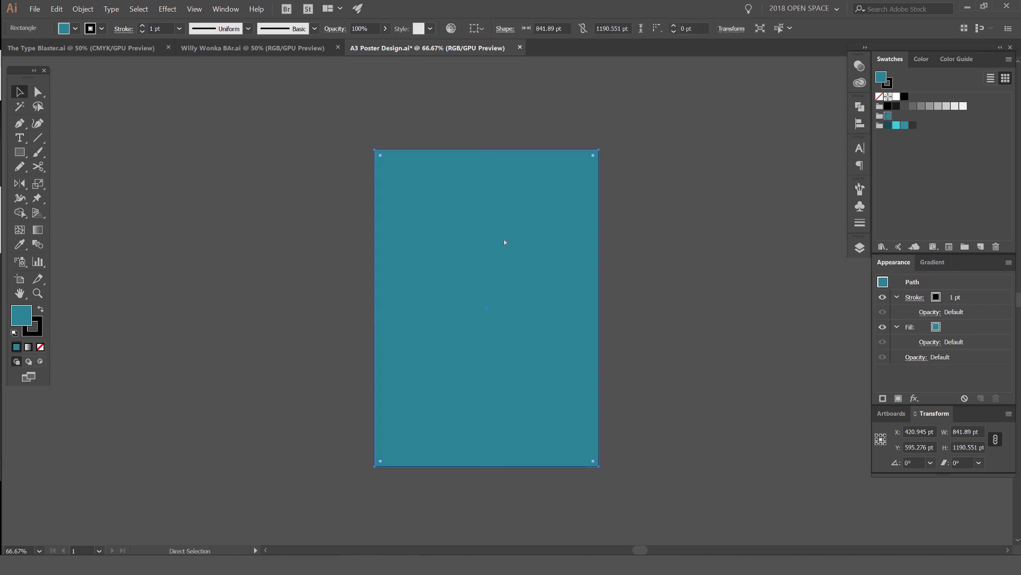
{"action": "left_click", "coordinate": [609, 222]}
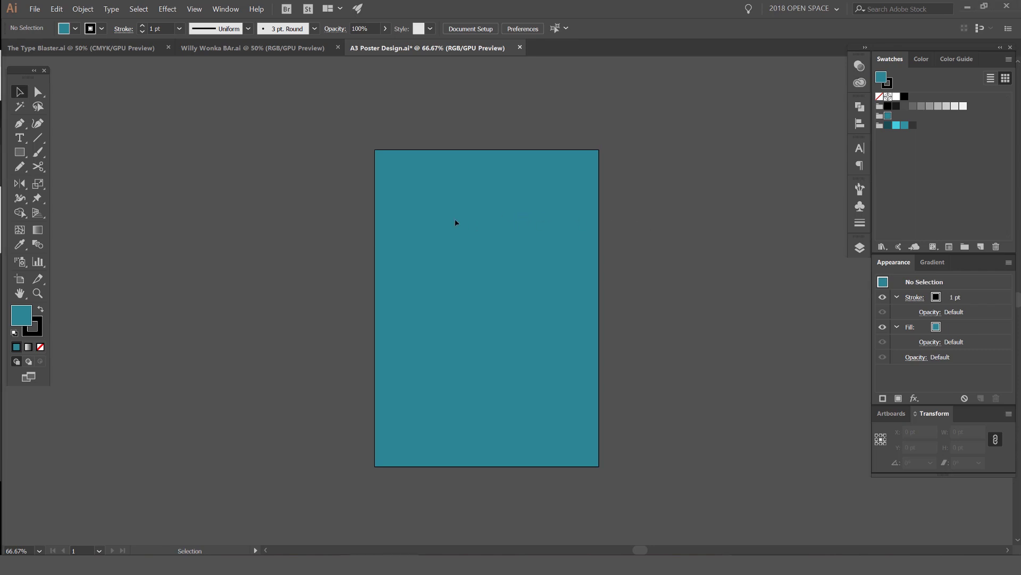
Step: Choose Montserrat Medium as the type font
{"action": "key", "text": "t"}
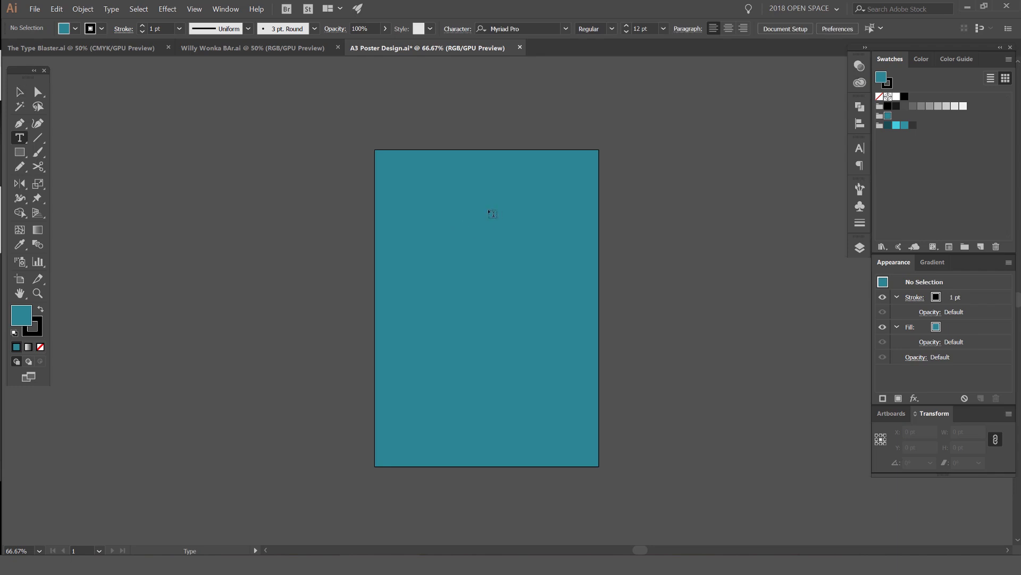
{"action": "key", "text": "ctrl+1"}
{"action": "left_click", "coordinate": [515, 26]}
{"action": "type", "text": "monster"}
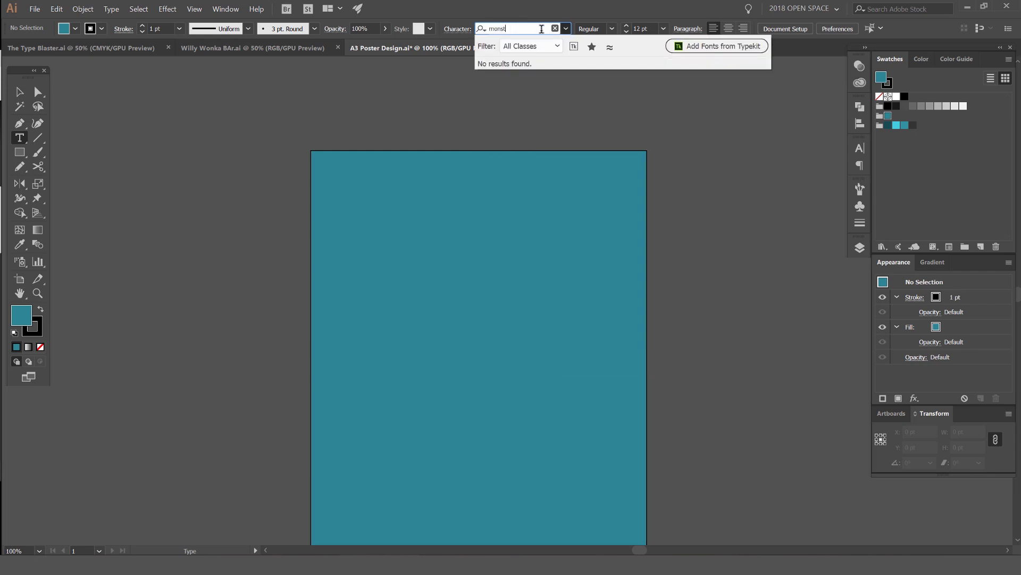
{"action": "key", "text": "BackSpace"}
{"action": "key", "text": "BackSpace"}
{"action": "scroll", "coordinate": [548, 160], "scroll_direction": "down", "scroll_amount": 1}
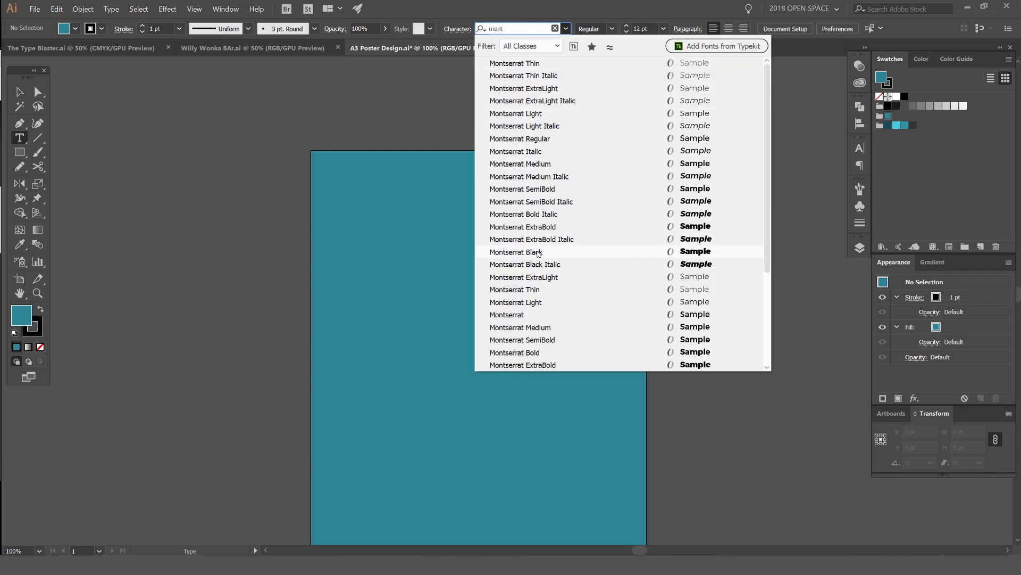
{"action": "left_click", "coordinate": [550, 162]}
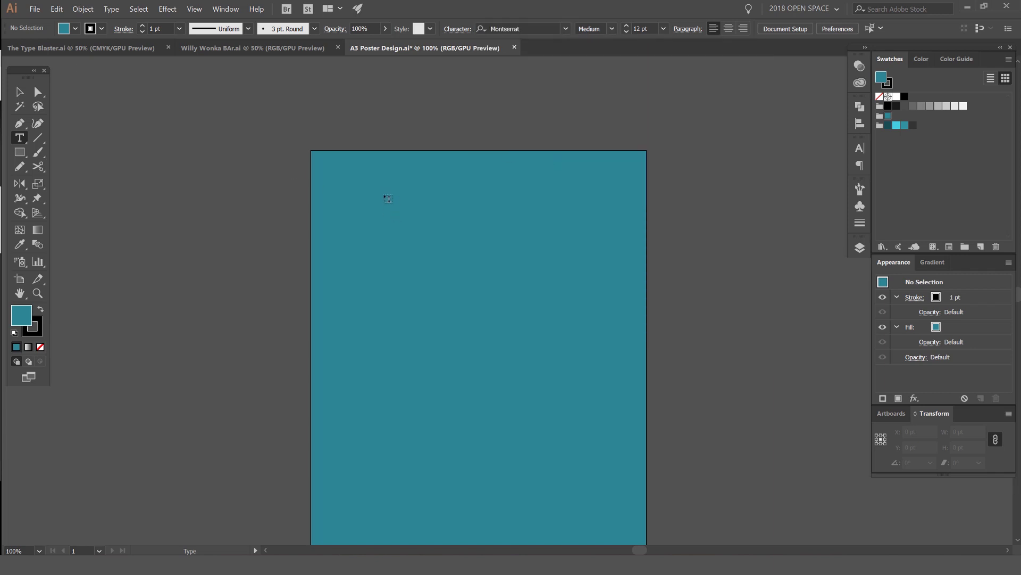
Step: Type 'inters' on the artboard, enlarge it to headline size and make it white
{"action": "left_click", "coordinate": [408, 246]}
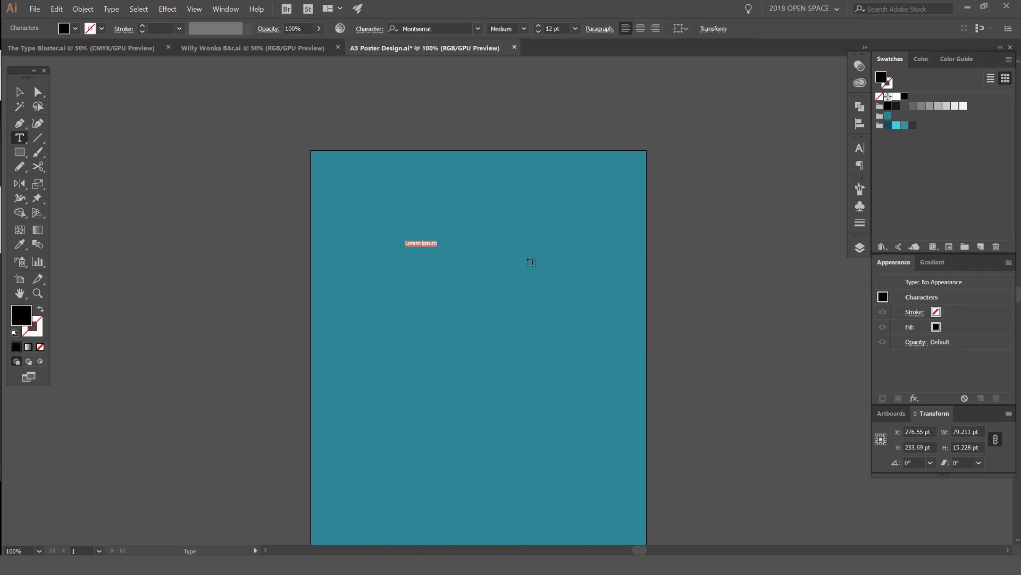
{"action": "type", "text": "intersection"}
{"action": "key", "text": "Escape"}
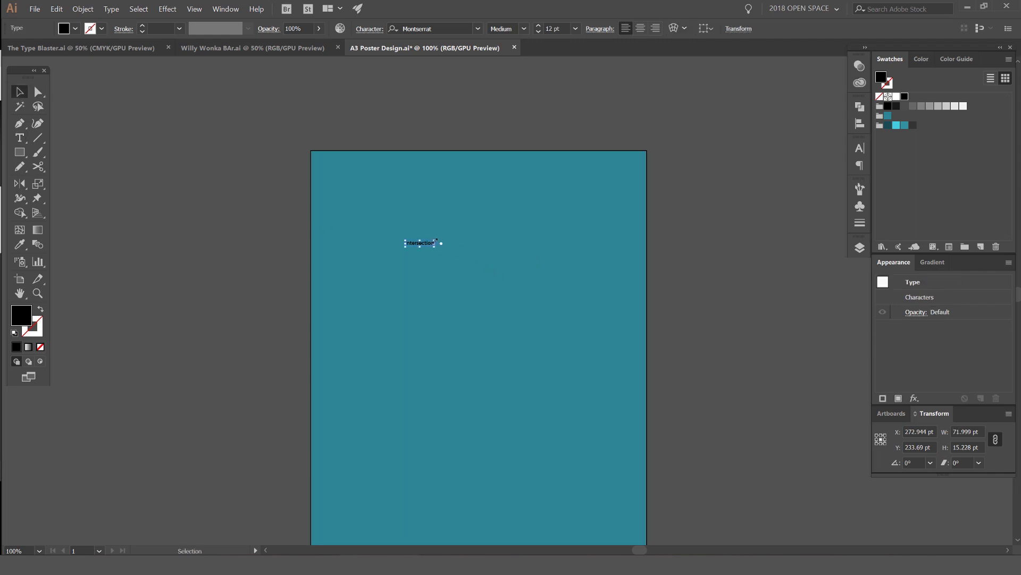
{"action": "left_click_drag", "start_coordinate": [436, 240], "coordinate": [655, 212]}
{"action": "left_click_drag", "start_coordinate": [588, 223], "coordinate": [555, 248]}
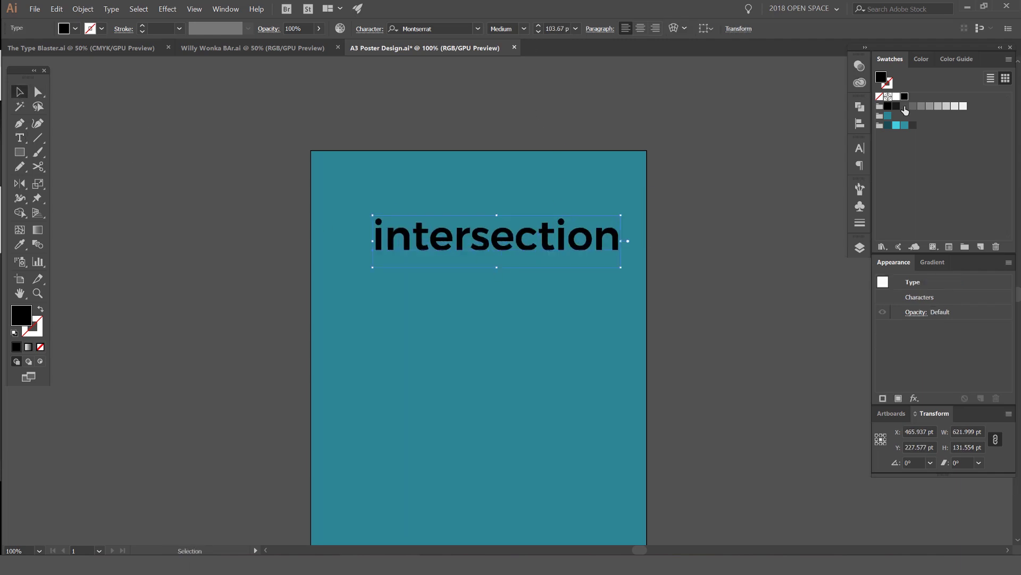
{"action": "left_click", "coordinate": [897, 96]}
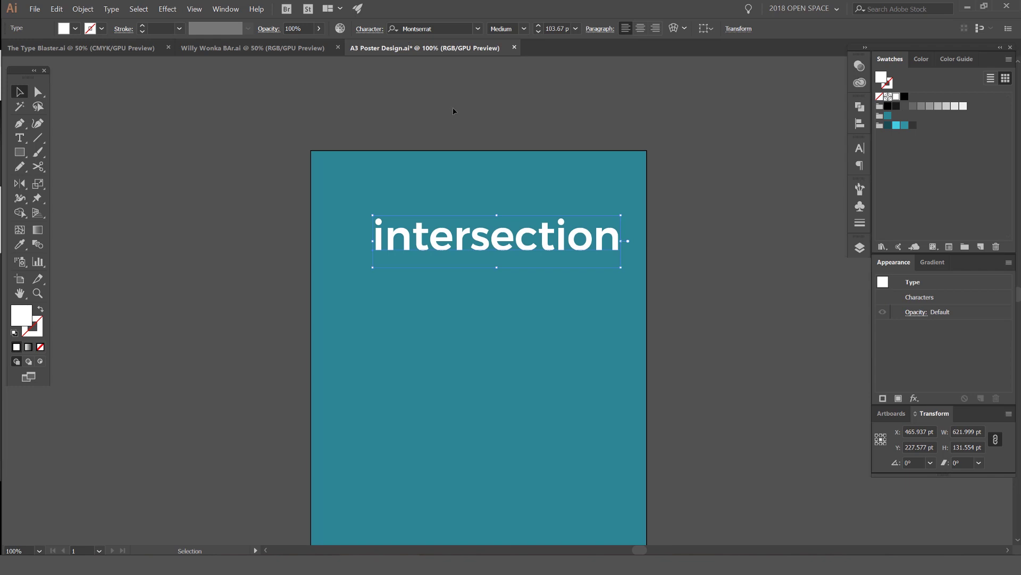
Step: Convert the title to uppercase INTERSECTION and fine-tune it to 77.29 pt near the top
{"action": "left_click", "coordinate": [111, 9]}
{"action": "mouse_move", "coordinate": [228, 144]}
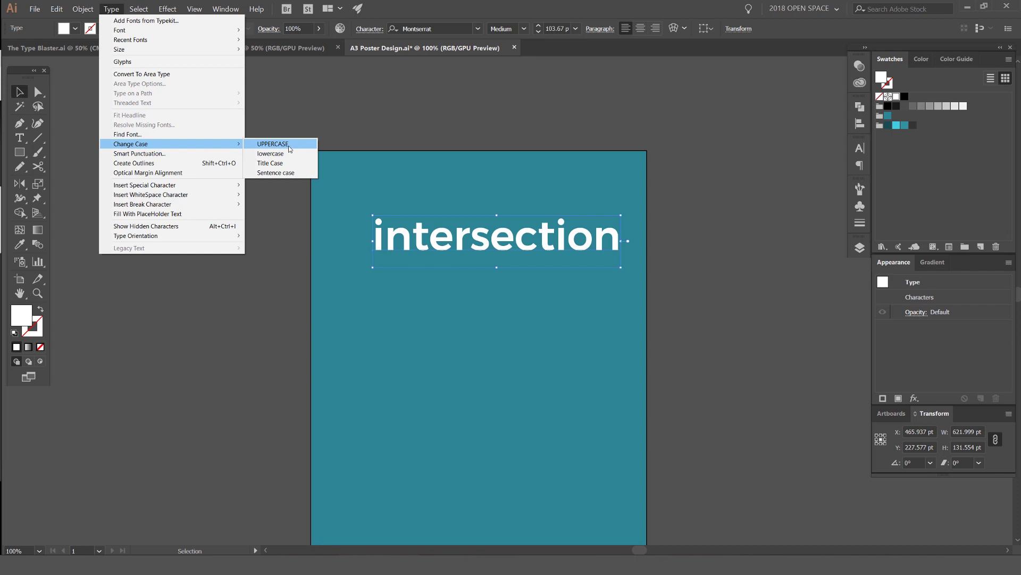
{"action": "left_click", "coordinate": [273, 143]}
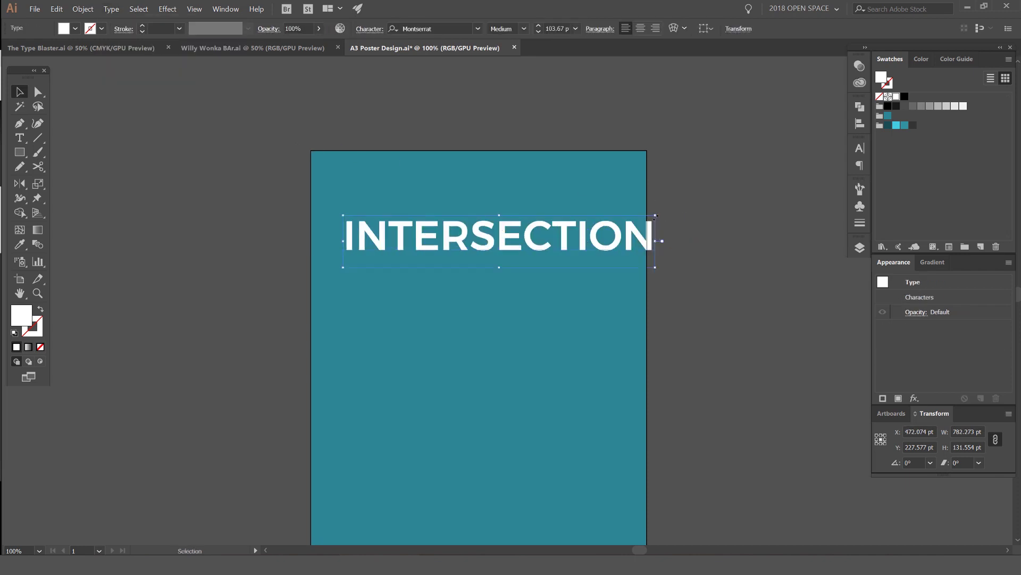
{"action": "left_click_drag", "start_coordinate": [655, 216], "coordinate": [599, 226]}
{"action": "left_click_drag", "start_coordinate": [515, 252], "coordinate": [570, 251]}
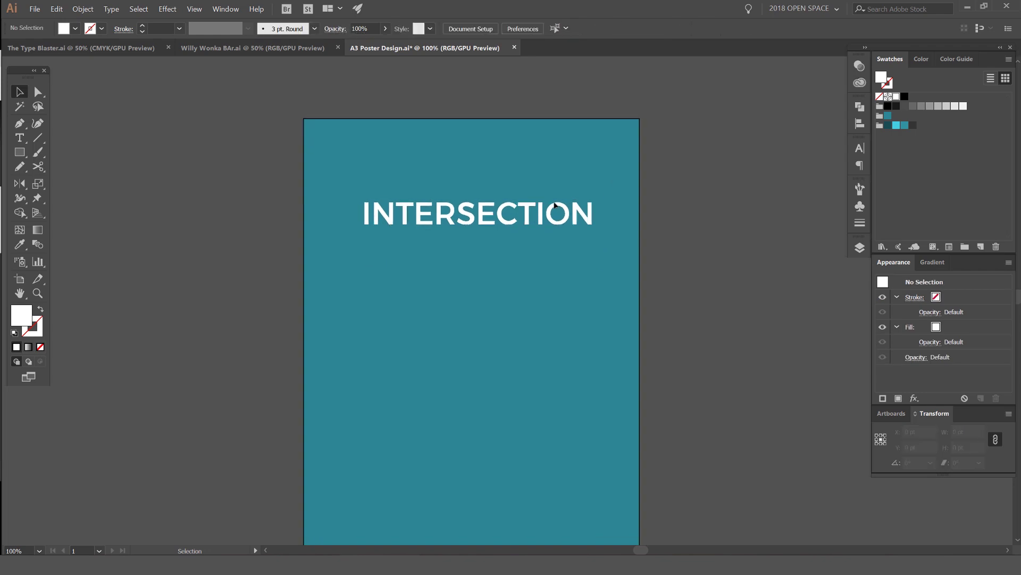
{"action": "left_click", "coordinate": [594, 201]}
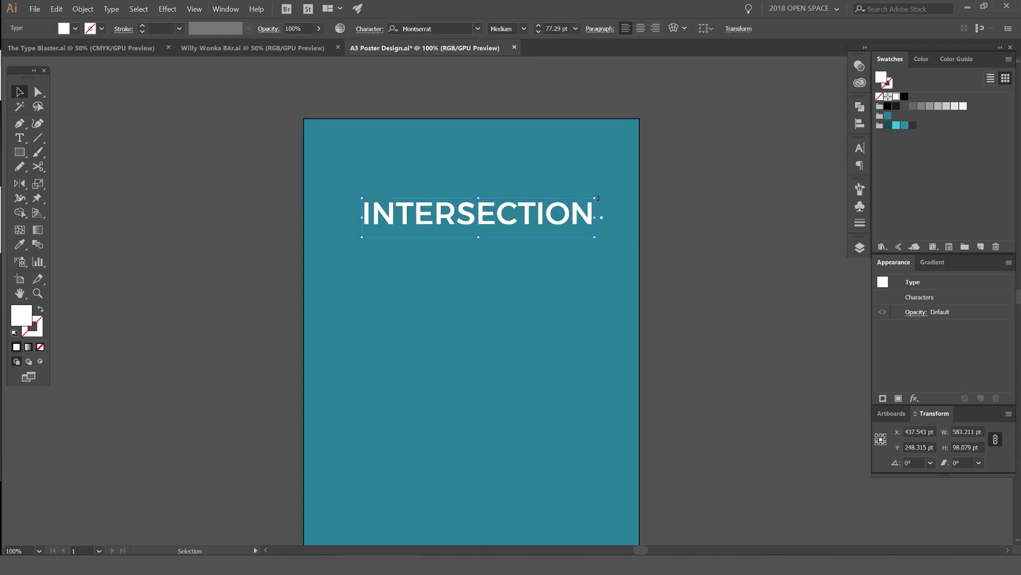
{"action": "left_click_drag", "start_coordinate": [596, 198], "coordinate": [607, 200]}
{"action": "left_click", "coordinate": [668, 189]}
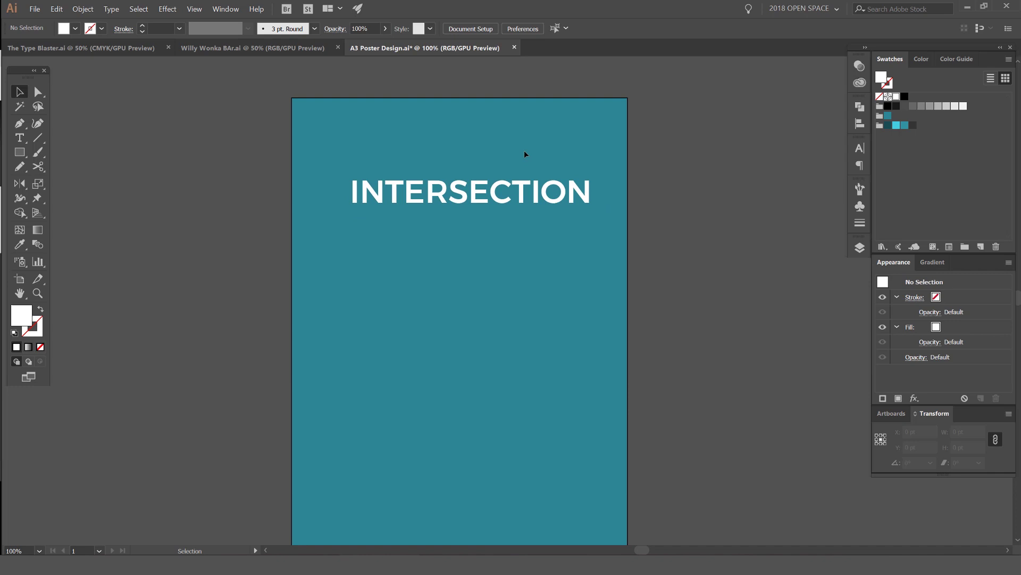
Step: Duplicate INTERSECTION below the heading and scale the copy down to about 26.59 pt
{"action": "left_click", "coordinate": [438, 176]}
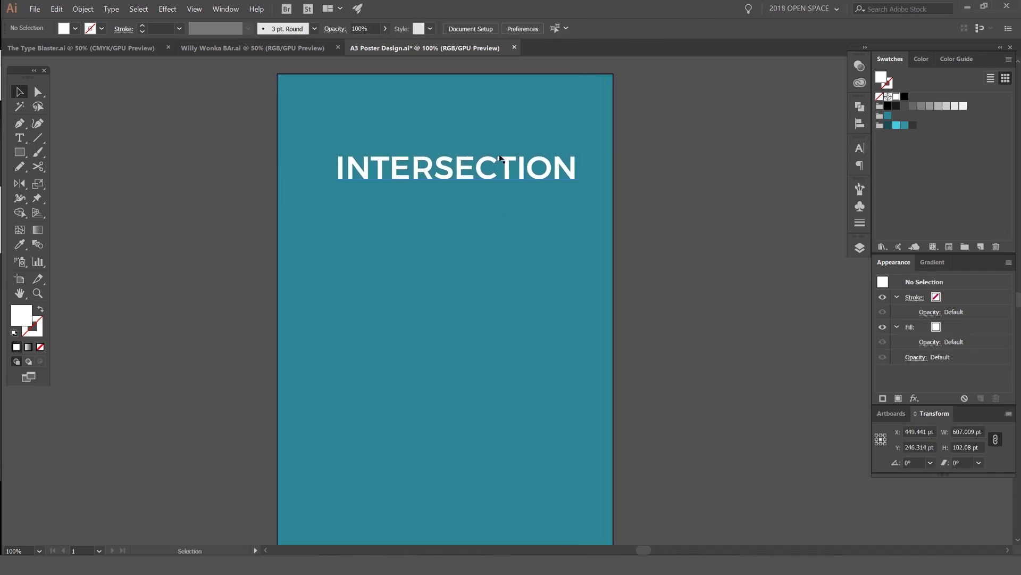
{"action": "left_click", "coordinate": [500, 158]}
{"action": "left_click", "coordinate": [566, 244]}
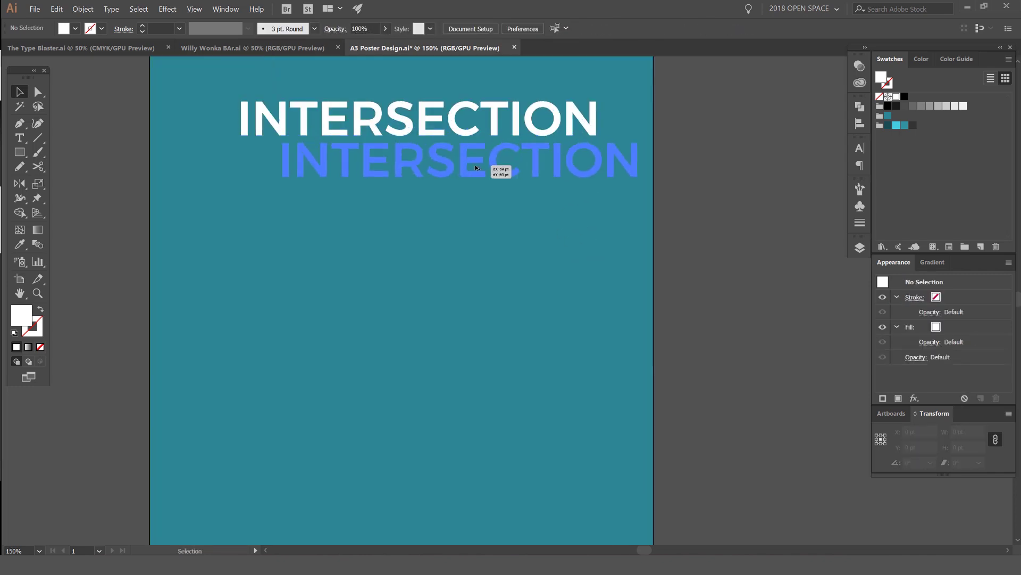
{"action": "left_click_drag", "start_coordinate": [497, 169], "coordinate": [486, 170]}
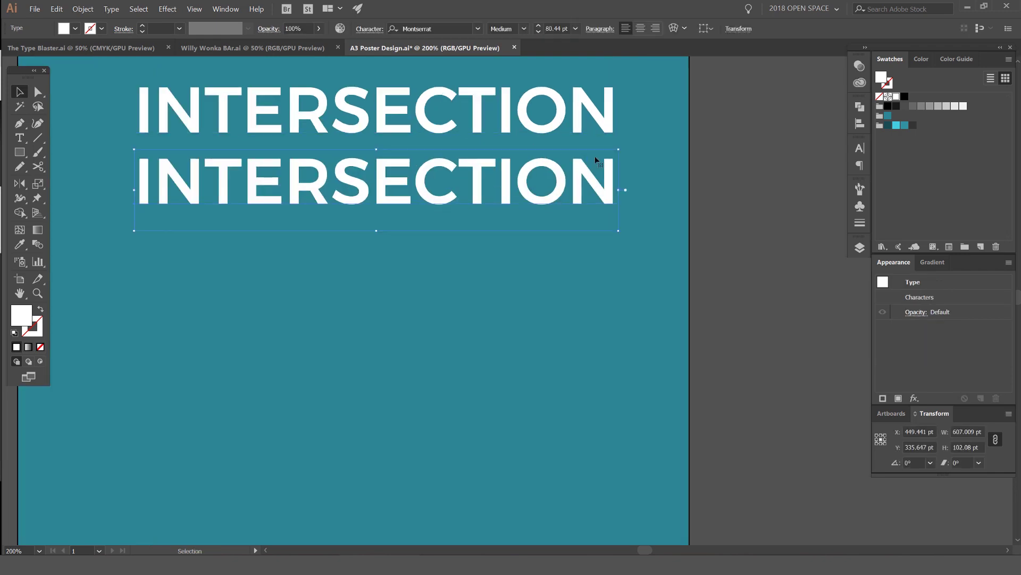
{"action": "left_click_drag", "start_coordinate": [618, 159], "coordinate": [573, 152]}
{"action": "scroll", "coordinate": [615, 125], "scroll_direction": "up", "scroll_amount": 5}
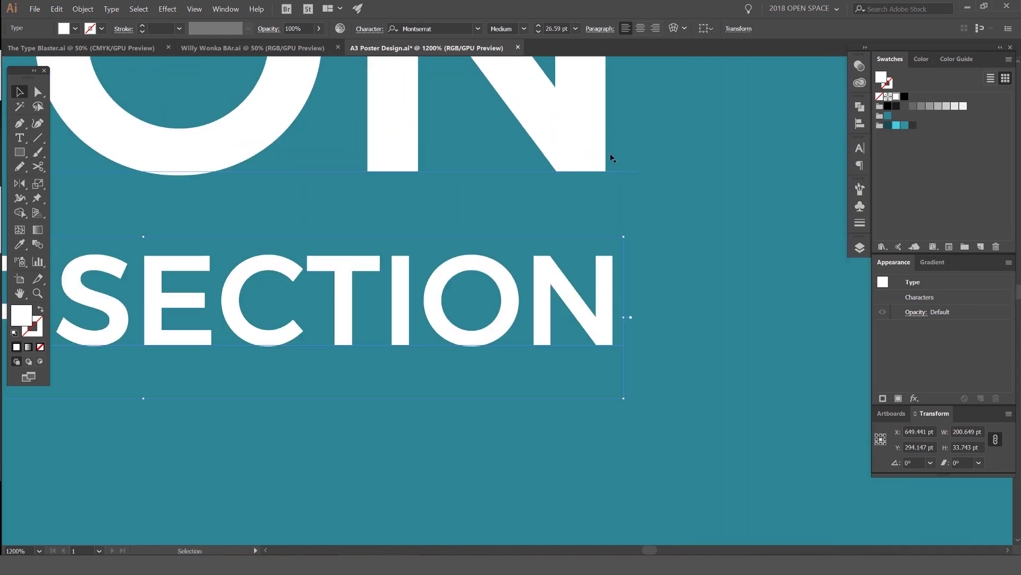
{"action": "left_click_drag", "start_coordinate": [605, 270], "coordinate": [606, 267]}
{"action": "left_click", "coordinate": [675, 183]}
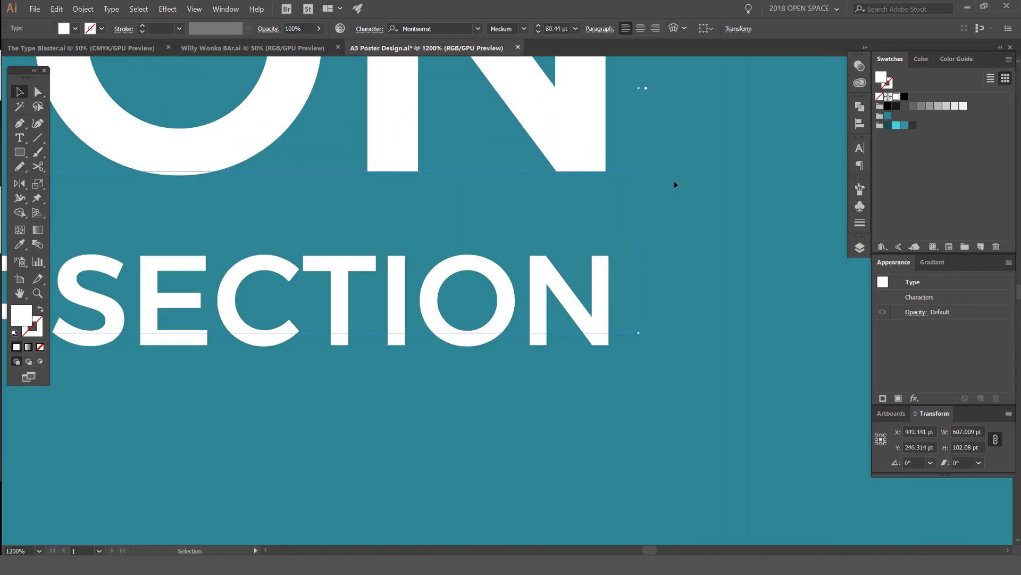
Step: Draw a dark teal guide rectangle snug against the heading's right edge
{"action": "key", "text": "m"}
{"action": "mouse_move", "coordinate": [685, 111]}
{"action": "left_mouse_down"}
{"action": "mouse_move", "coordinate": [672, 209]}
{"action": "mouse_move", "coordinate": [621, 342]}
{"action": "mouse_move", "coordinate": [606, 340]}
{"action": "left_mouse_up"}
{"action": "left_click", "coordinate": [888, 125]}
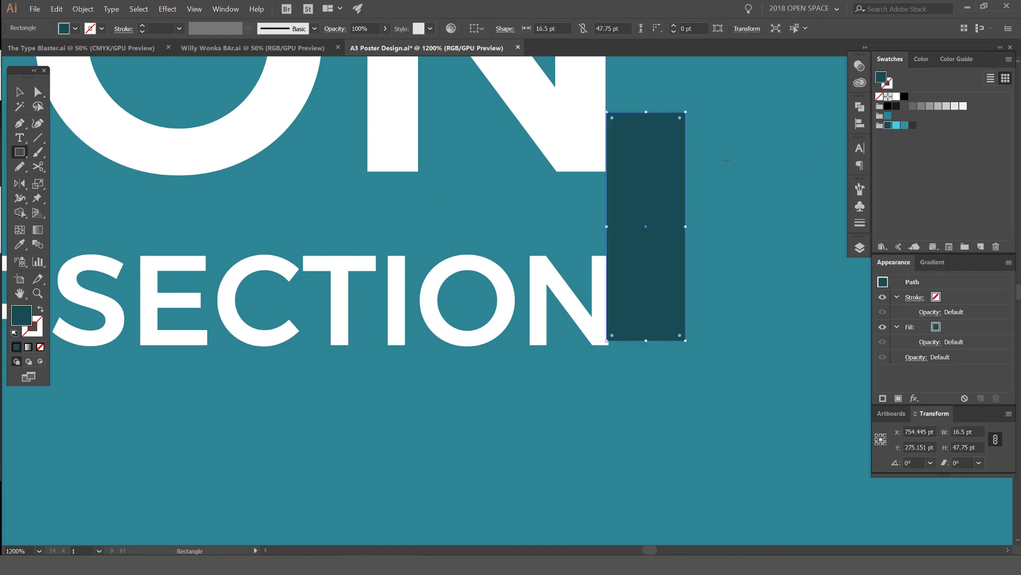
{"action": "key", "text": "v"}
{"action": "left_click", "coordinate": [750, 153]}
{"action": "scroll", "coordinate": [633, 285], "scroll_direction": "up", "scroll_amount": 2}
{"action": "scroll", "coordinate": [620, 268], "scroll_direction": "up", "scroll_amount": 5}
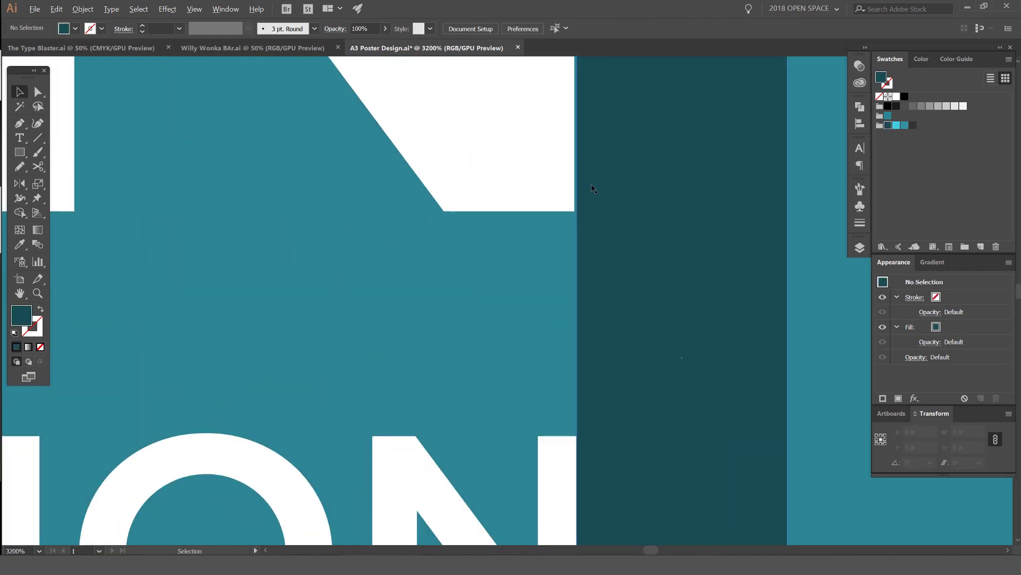
{"action": "left_click", "coordinate": [580, 205]}
{"action": "left_click_drag", "start_coordinate": [580, 205], "coordinate": [595, 198]}
Step: Align the small copy's right edge to the guide, then delete the guide rectangle
{"action": "scroll", "coordinate": [595, 198], "scroll_direction": "down", "scroll_amount": 5}
{"action": "scroll", "coordinate": [556, 329], "scroll_direction": "up", "scroll_amount": 3}
{"action": "left_click", "coordinate": [584, 326]}
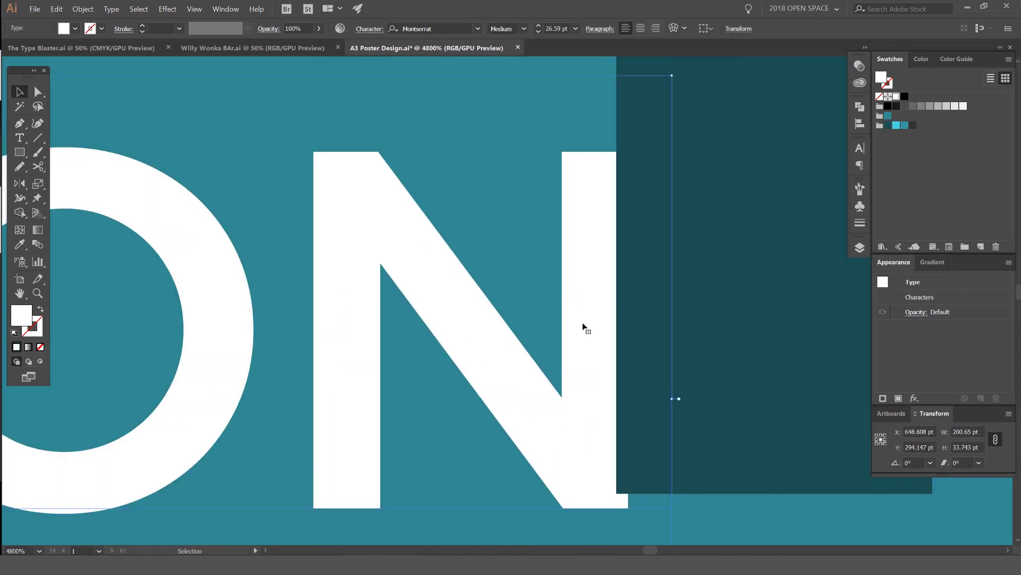
{"action": "left_click_drag", "start_coordinate": [584, 326], "coordinate": [576, 326]}
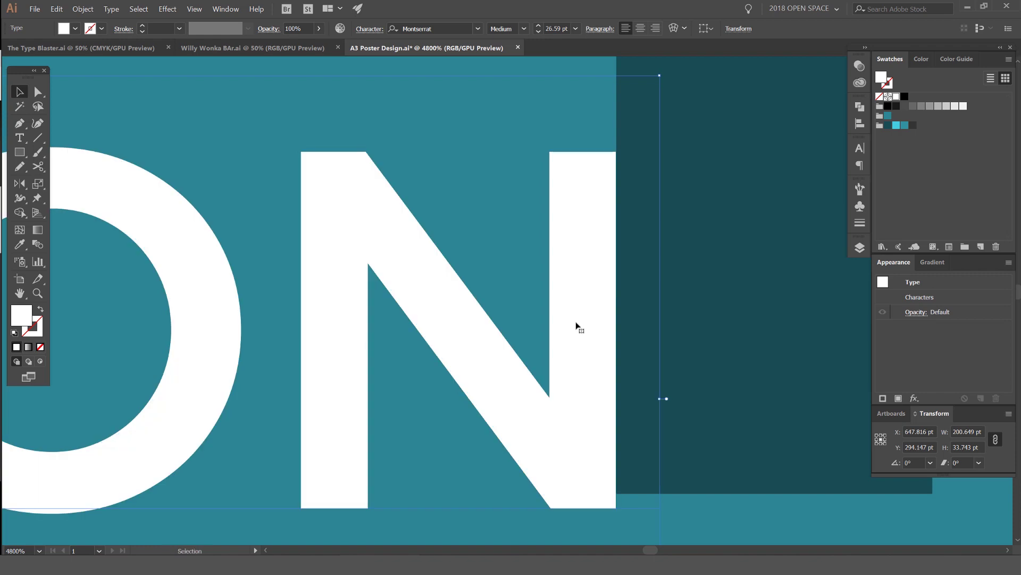
{"action": "scroll", "coordinate": [577, 326], "scroll_direction": "down", "scroll_amount": 3}
{"action": "left_click", "coordinate": [633, 302]}
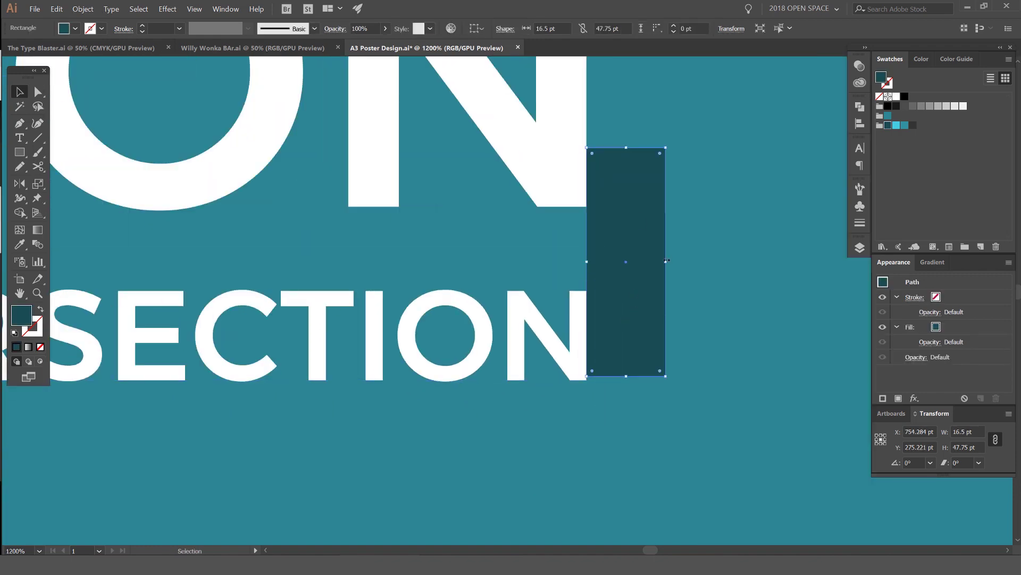
{"action": "key", "text": "Delete"}
{"action": "scroll", "coordinate": [613, 196], "scroll_direction": "down", "scroll_amount": 3}
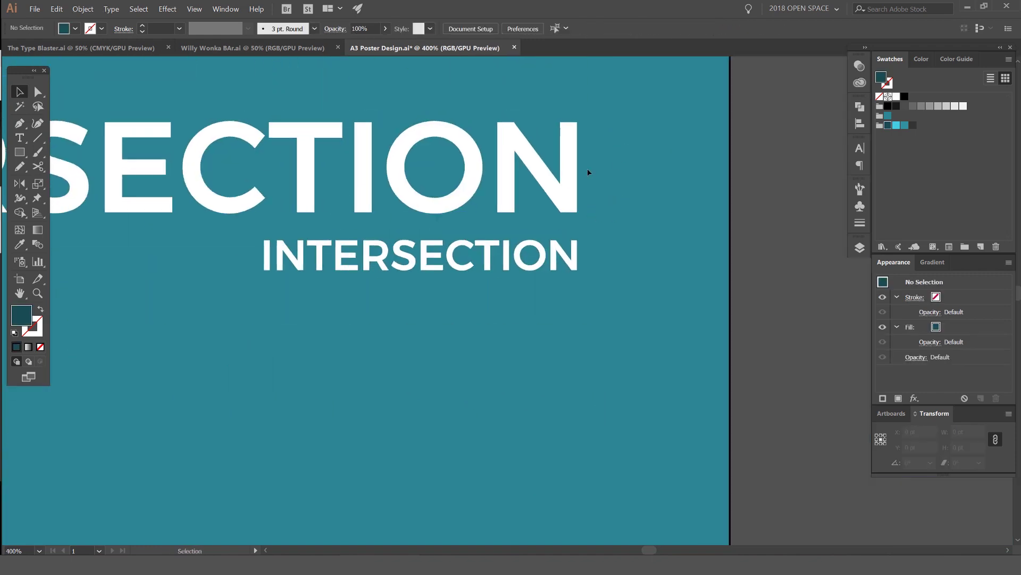
Step: Replace the small copy's text with 'the power and future of design'
{"action": "key", "text": "t"}
{"action": "scroll", "coordinate": [503, 285], "scroll_direction": "left", "scroll_amount": 2}
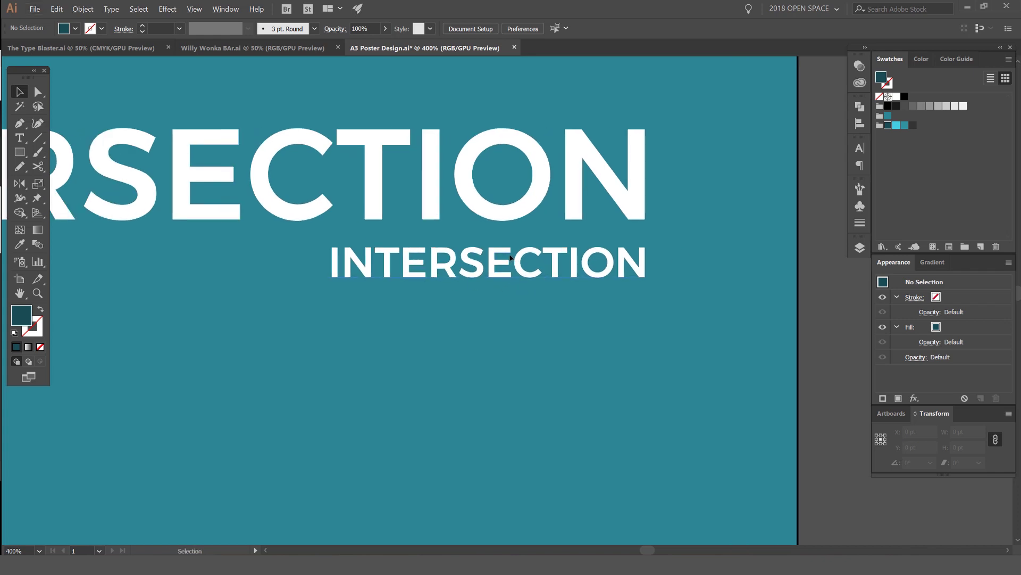
{"action": "left_click", "coordinate": [483, 257]}
{"action": "scroll", "coordinate": [483, 257], "scroll_direction": "down", "scroll_amount": 1}
{"action": "key", "text": "ctrl+a"}
{"action": "type", "text": "t"}
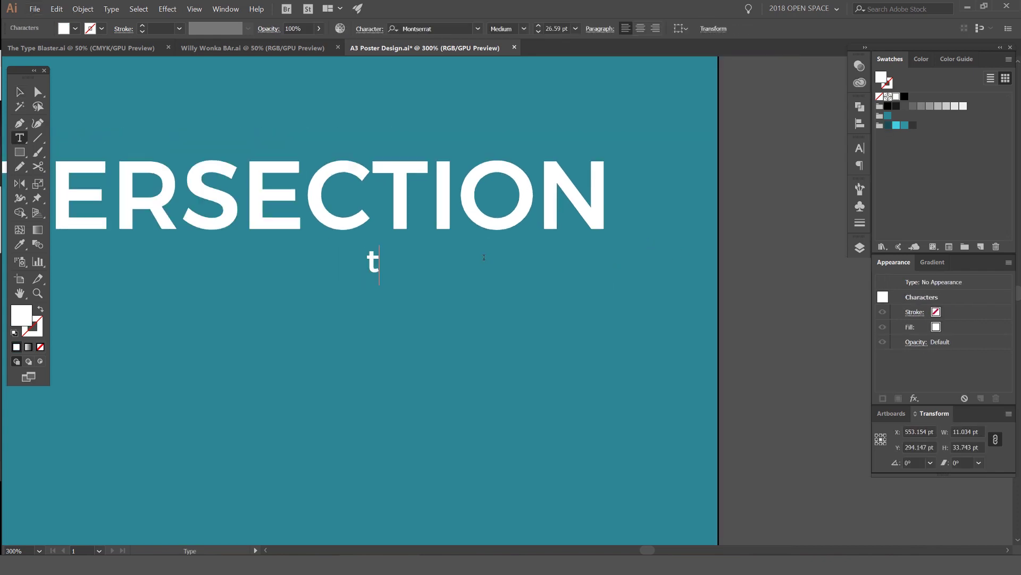
{"action": "type", "text": "he power and fiti"}
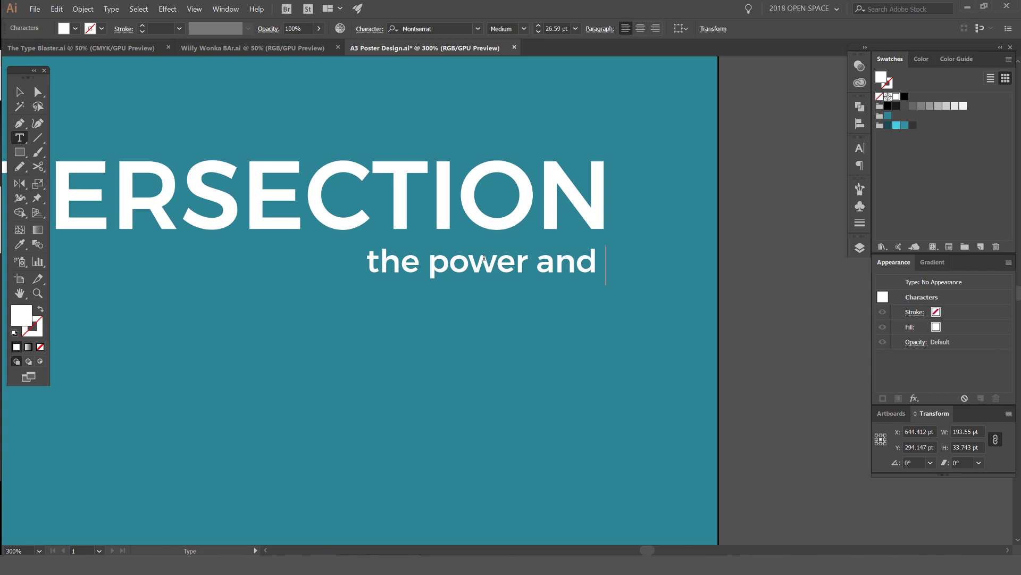
{"action": "key", "text": "BackSpace"}
{"action": "key", "text": "BackSpace"}
{"action": "key", "text": "BackSpace"}
{"action": "type", "text": "uture of design"}
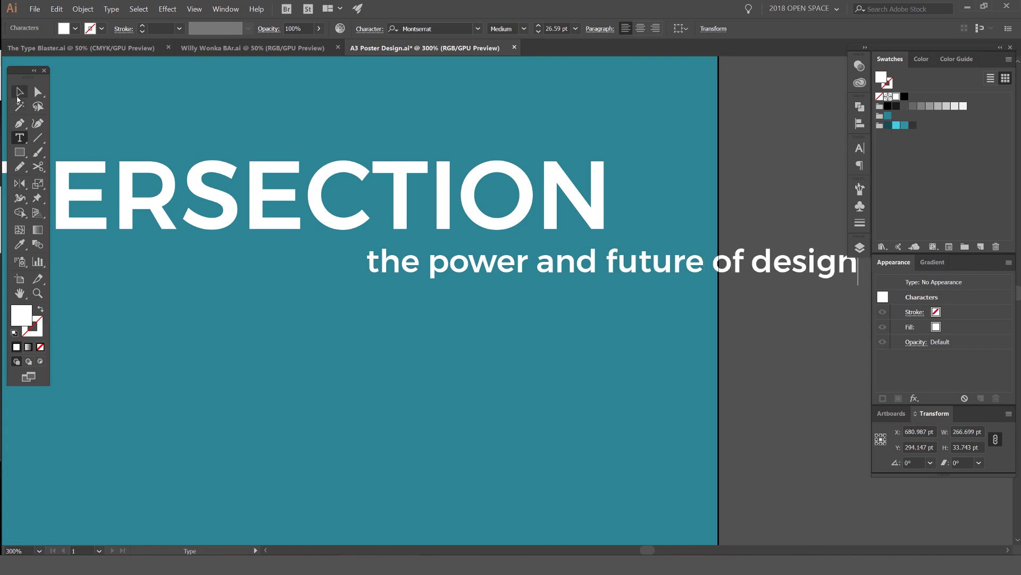
{"action": "key", "text": "Escape"}
Step: Right-align the subtitle paragraph and position it under the heading
{"action": "scroll", "coordinate": [522, 272], "scroll_direction": "right", "scroll_amount": 2}
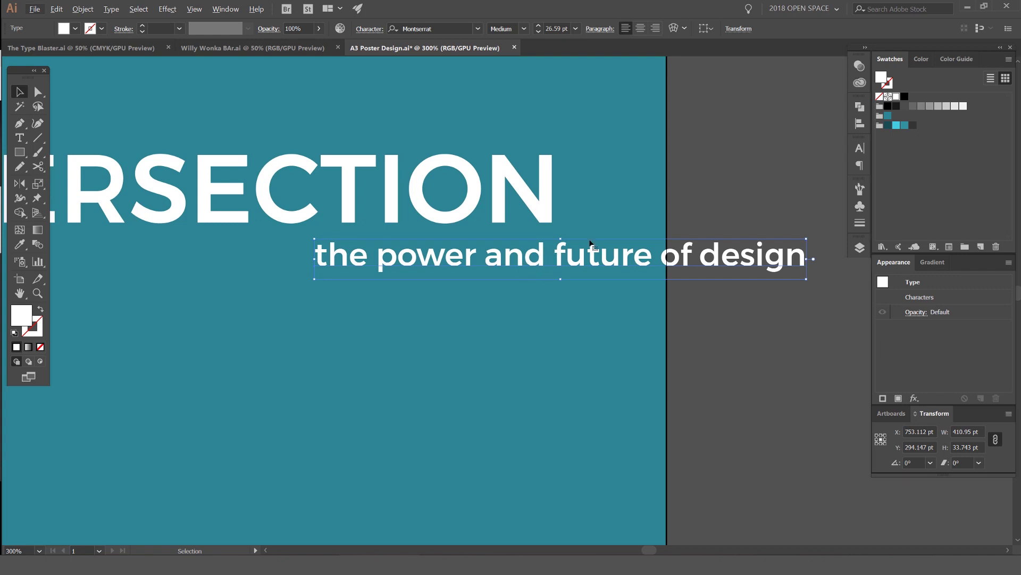
{"action": "left_click_drag", "start_coordinate": [582, 263], "coordinate": [342, 262]}
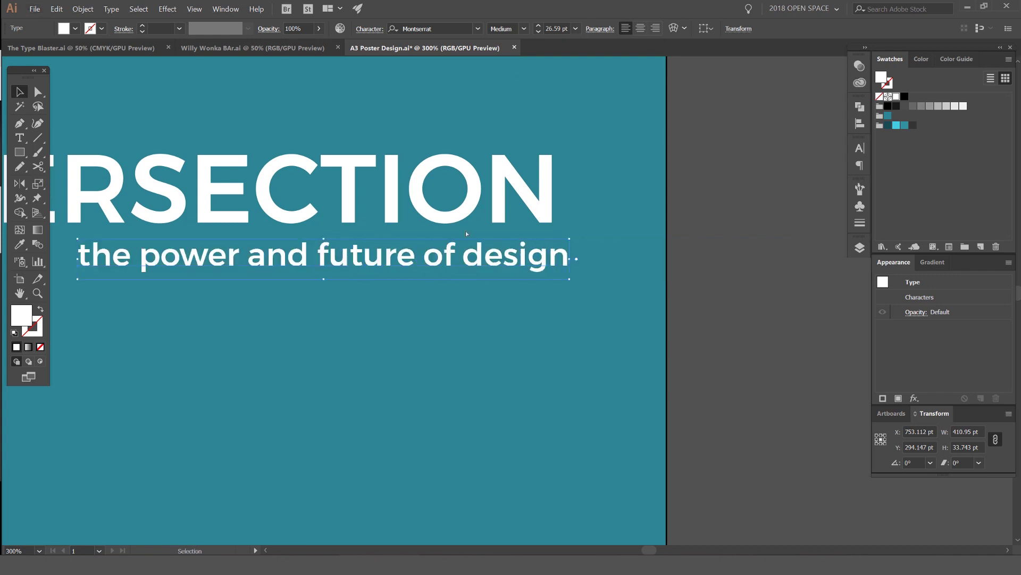
{"action": "key", "text": "ctrl+z"}
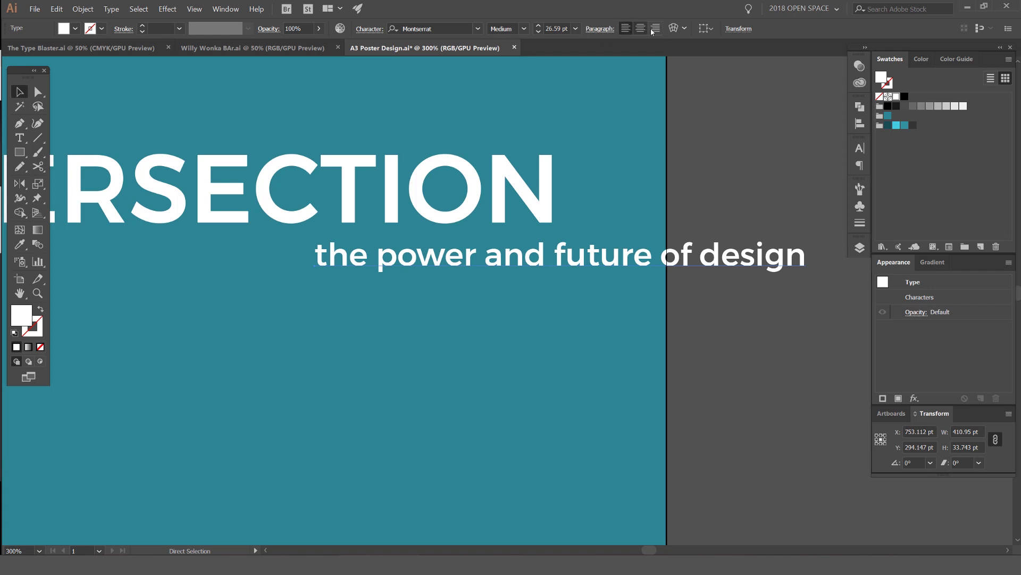
{"action": "left_click", "coordinate": [656, 31]}
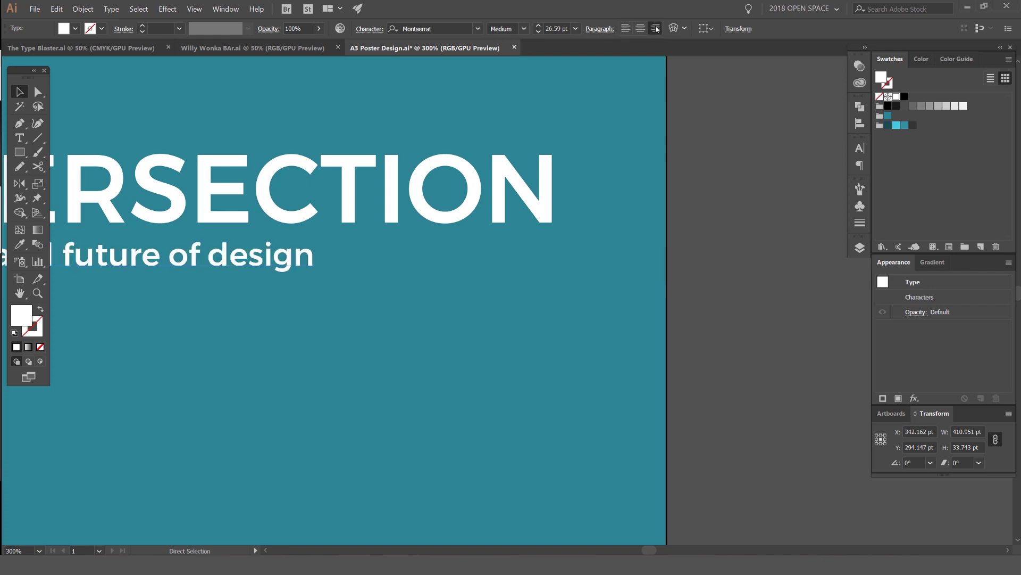
{"action": "left_click_drag", "start_coordinate": [280, 260], "coordinate": [508, 250]}
Step: Remove accidental typing from the subtitle, leaving its wording unchanged
{"action": "key", "text": "ctrl+minus"}
{"action": "key", "text": "ctrl+minus"}
{"action": "double_click", "coordinate": [473, 254]}
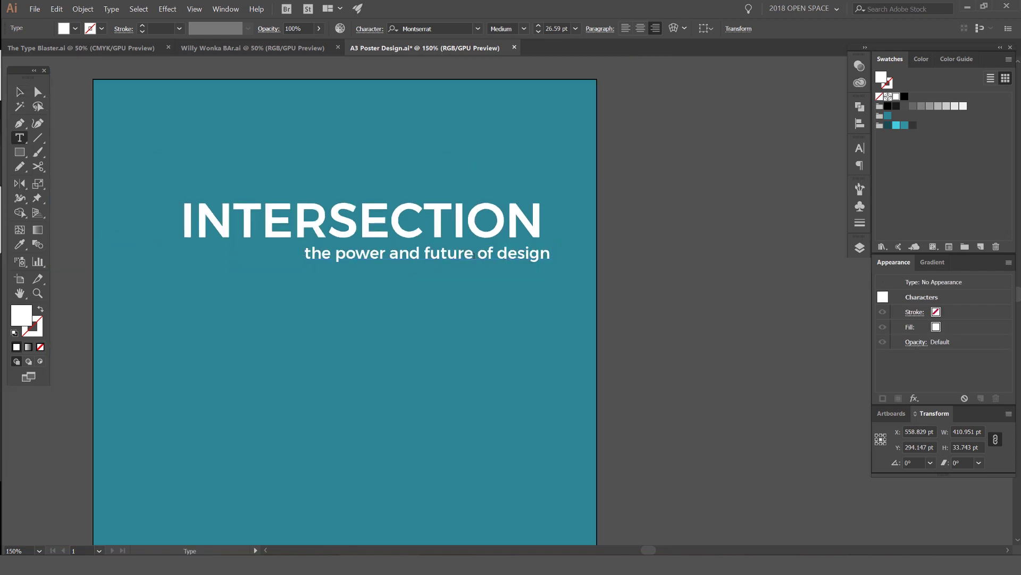
{"action": "type", "text": "dfsfsfsdfsd"}
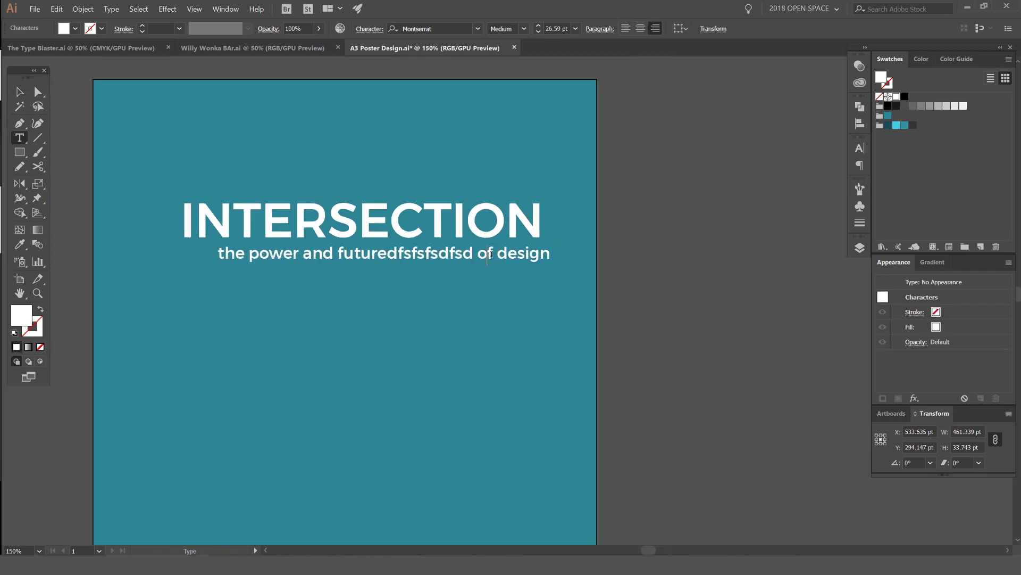
{"action": "left_click", "coordinate": [489, 254]}
{"action": "type", "text": "sdl"}
{"action": "key", "text": "ctrl+z"}
{"action": "key", "text": "ctrl+z"}
{"action": "key", "text": "ctrl+z"}
{"action": "key", "text": "ctrl+z"}
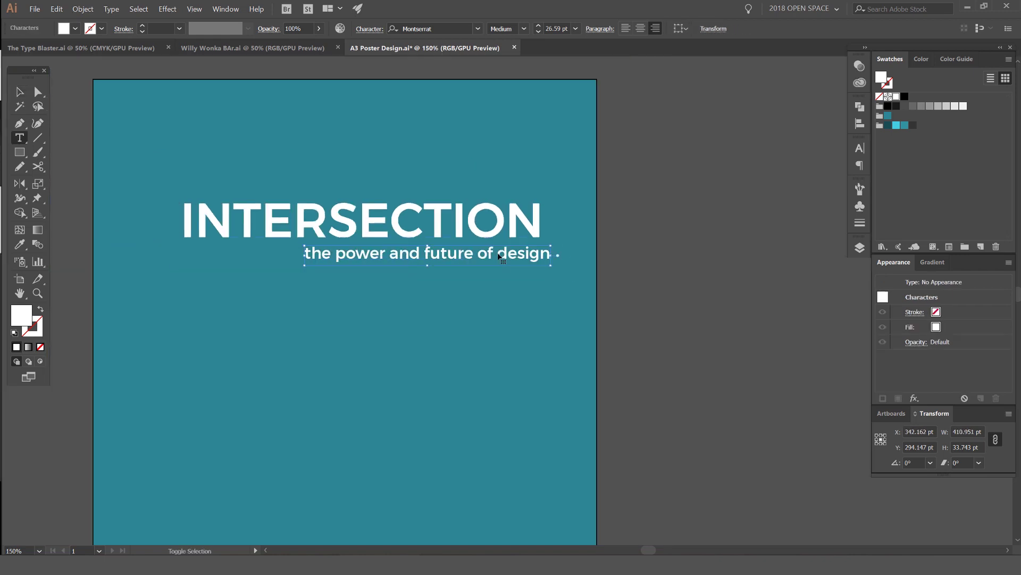
{"action": "scroll", "coordinate": [500, 257], "scroll_direction": "up", "scroll_amount": 1}
{"action": "key", "text": "Escape"}
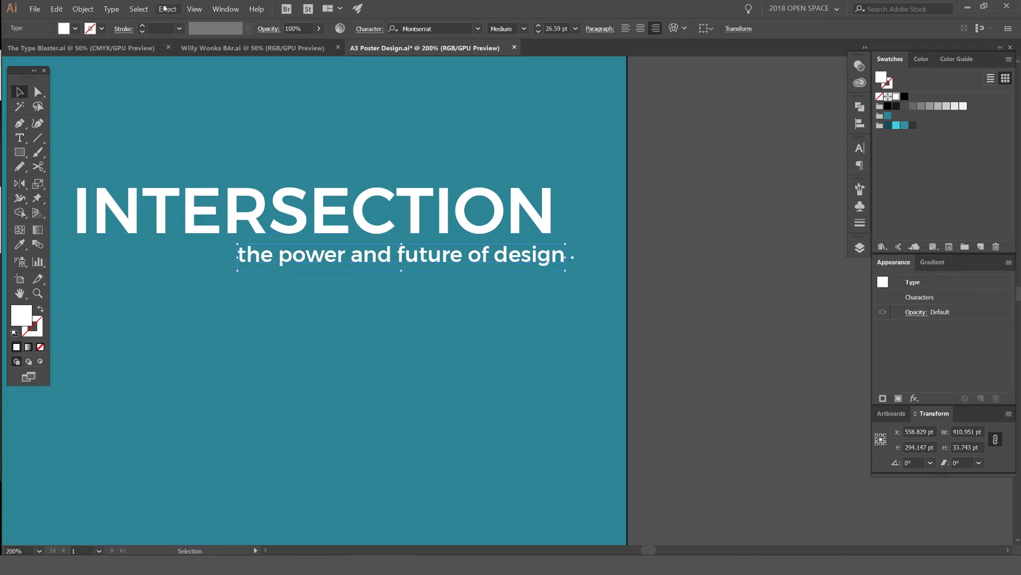
Step: Convert the subtitle to uppercase THE POWER AND FUTURE OF DESIGN and shift it left
{"action": "left_click", "coordinate": [112, 9]}
{"action": "mouse_move", "coordinate": [171, 143]}
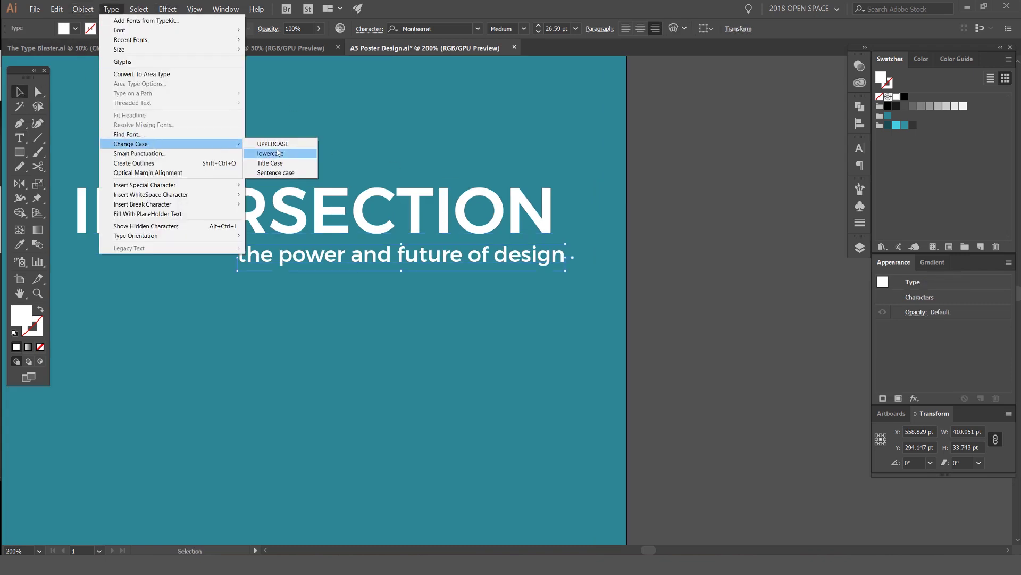
{"action": "left_click", "coordinate": [273, 144]}
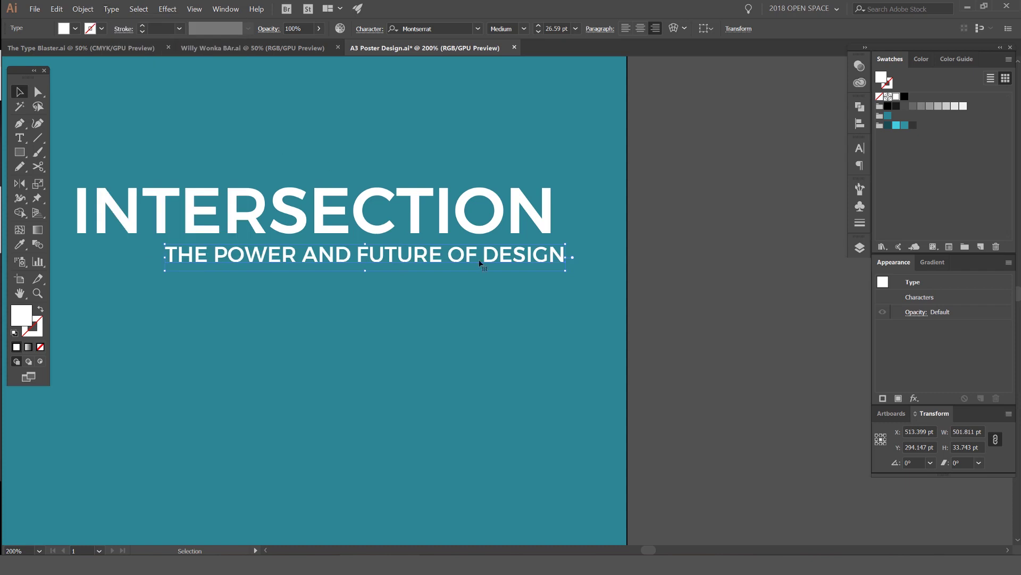
{"action": "scroll", "coordinate": [502, 261], "scroll_direction": "up", "scroll_amount": 1}
{"action": "left_click_drag", "start_coordinate": [583, 252], "coordinate": [509, 270]}
{"action": "left_click", "coordinate": [638, 224]}
{"action": "scroll", "coordinate": [579, 240], "scroll_direction": "up", "scroll_amount": 6}
{"action": "left_click", "coordinate": [575, 258]}
Step: Line the subtitle up with a temporary guide rectangle at DESIGN's edge, then delete the guide
{"action": "key", "text": "m"}
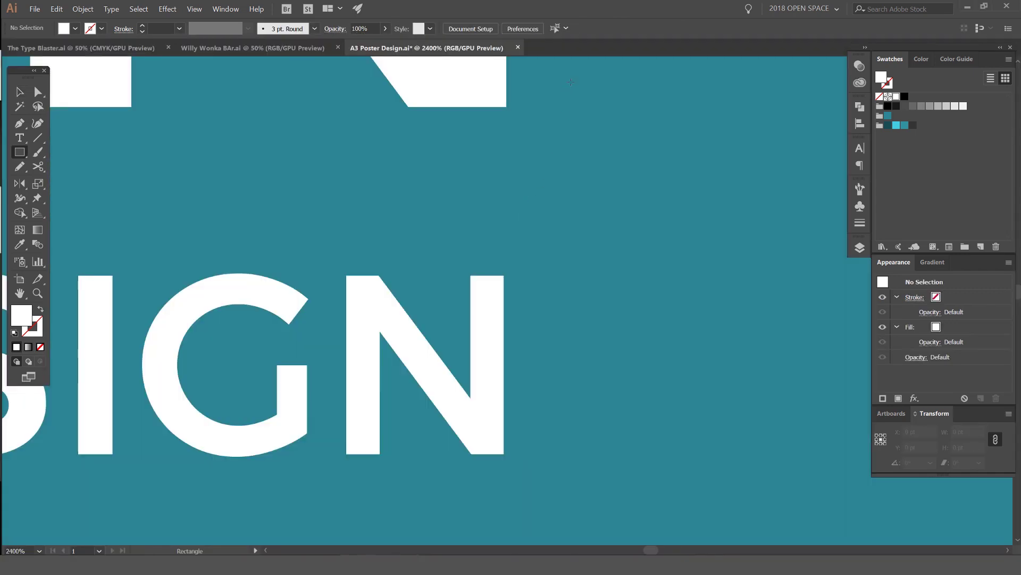
{"action": "left_click_drag", "start_coordinate": [570, 82], "coordinate": [504, 438]}
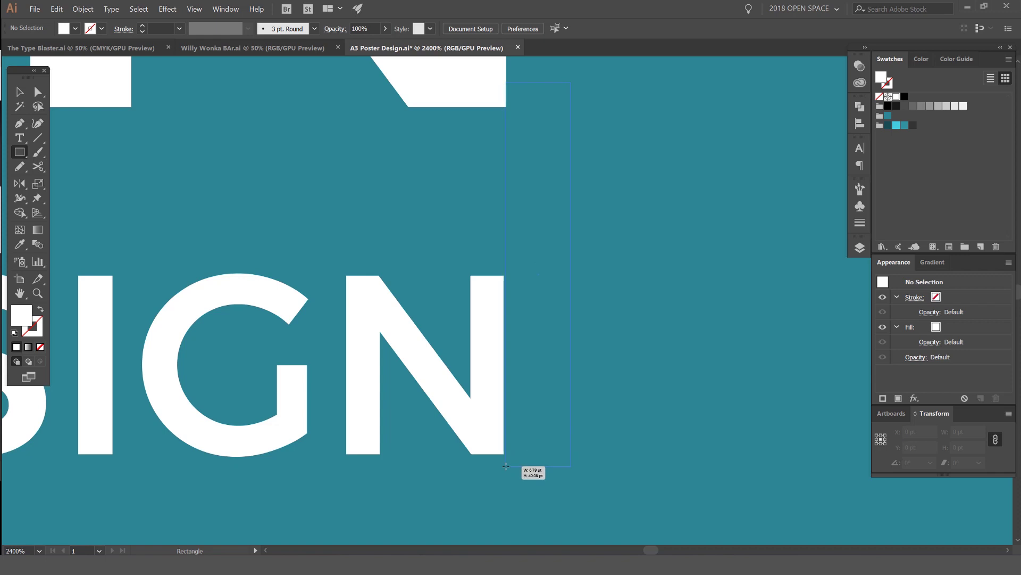
{"action": "left_click_drag", "start_coordinate": [506, 466], "coordinate": [506, 466]}
{"action": "key", "text": "v"}
{"action": "scroll", "coordinate": [488, 301], "scroll_direction": "up", "scroll_amount": 2}
{"action": "left_click_drag", "start_coordinate": [487, 301], "coordinate": [496, 305]}
{"action": "scroll", "coordinate": [576, 264], "scroll_direction": "down", "scroll_amount": 5}
{"action": "left_click", "coordinate": [577, 264]}
{"action": "key", "text": "Delete"}
{"action": "scroll", "coordinate": [577, 265], "scroll_direction": "down", "scroll_amount": 2}
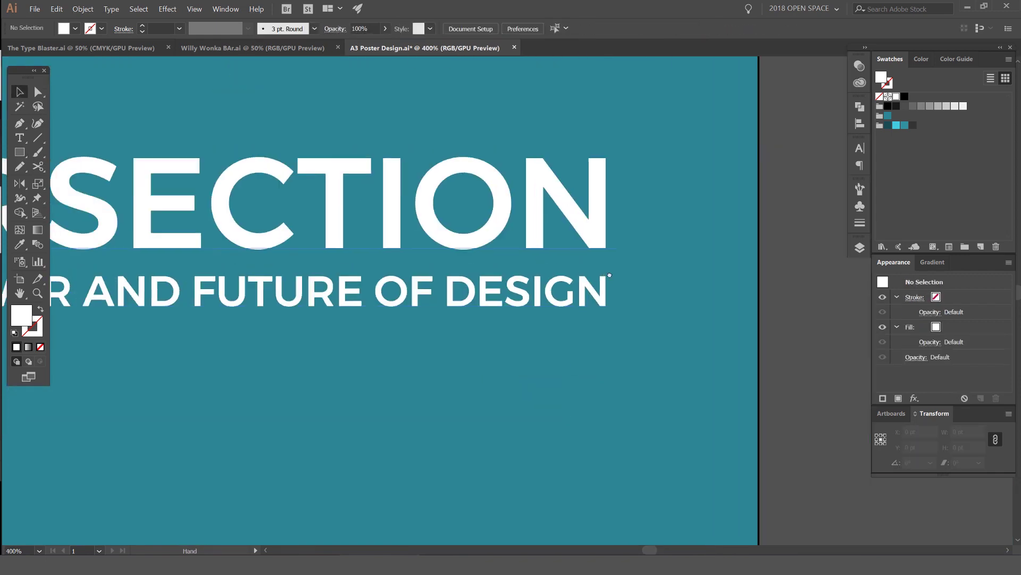
{"action": "scroll", "coordinate": [610, 275], "scroll_direction": "down", "scroll_amount": 4}
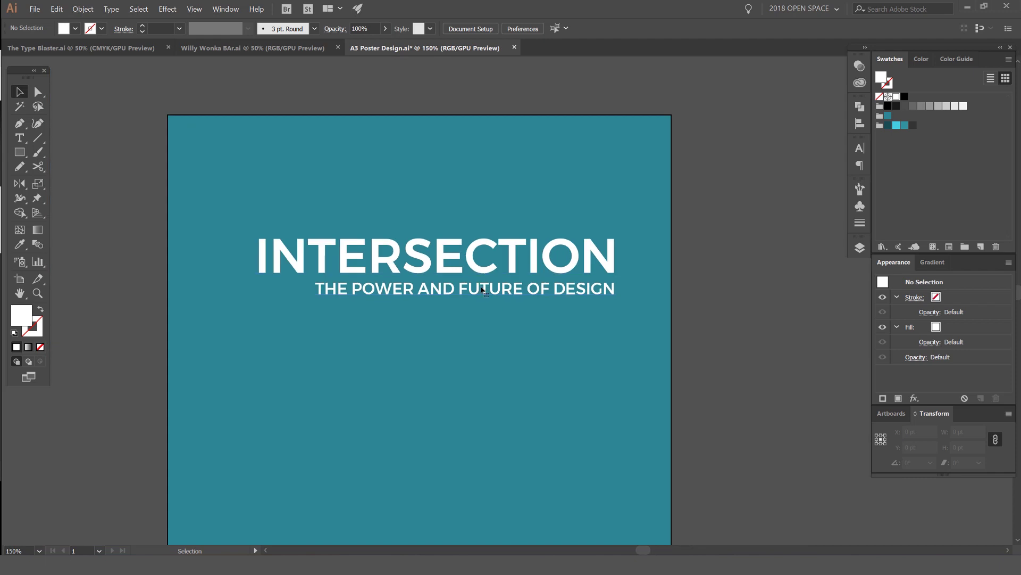
Step: Tighten the subtitle's letter spacing
{"action": "left_click", "coordinate": [482, 289]}
{"action": "key", "text": "alt+Left"}
{"action": "key", "text": "alt+Left"}
{"action": "key", "text": "alt+Left"}
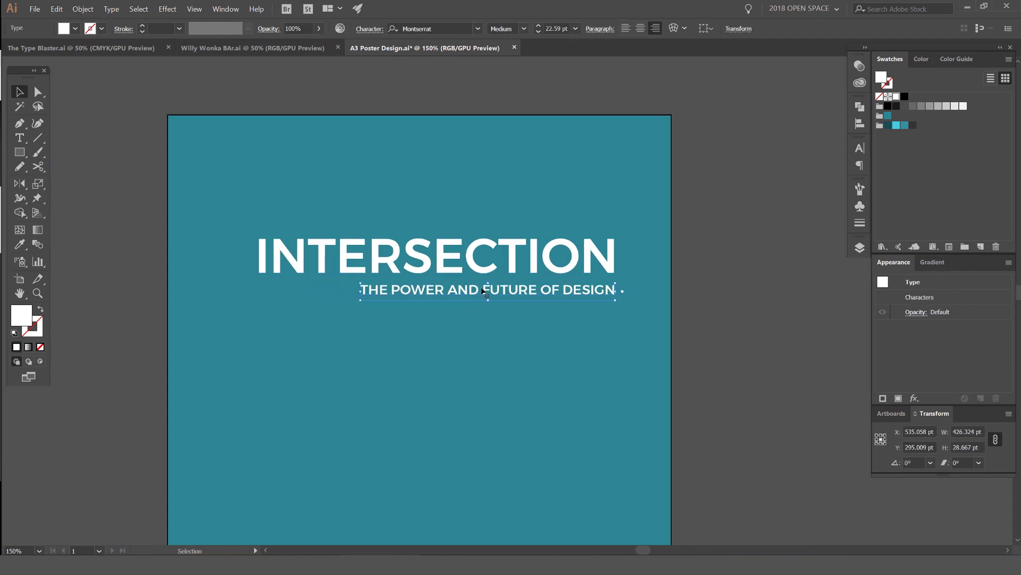
{"action": "left_click", "coordinate": [637, 211]}
{"action": "scroll", "coordinate": [527, 264], "scroll_direction": "up", "scroll_amount": 2}
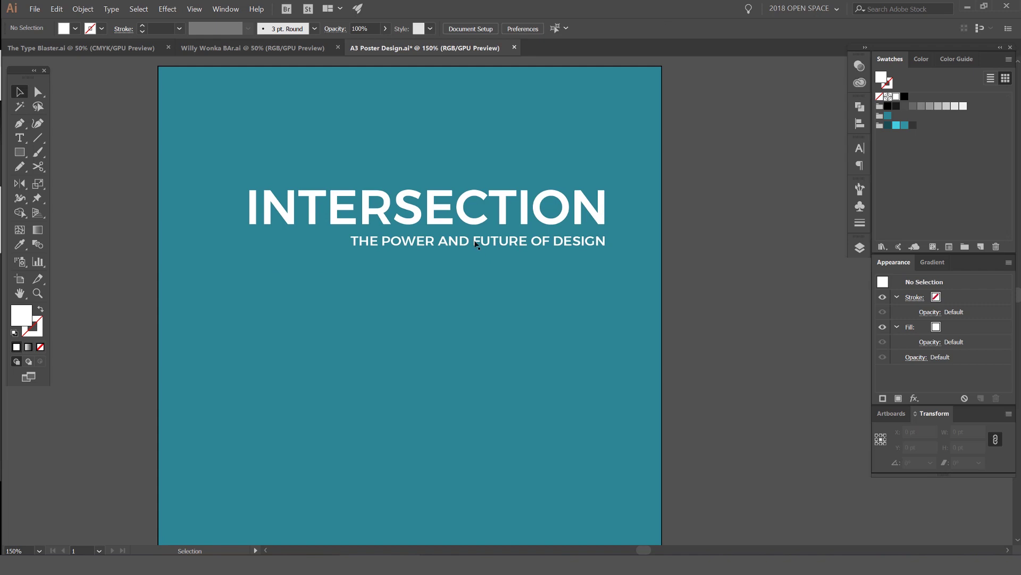
Step: Draw an area text frame below the subtitle filled with Lorem ipsum placeholder text
{"action": "key", "text": "t"}
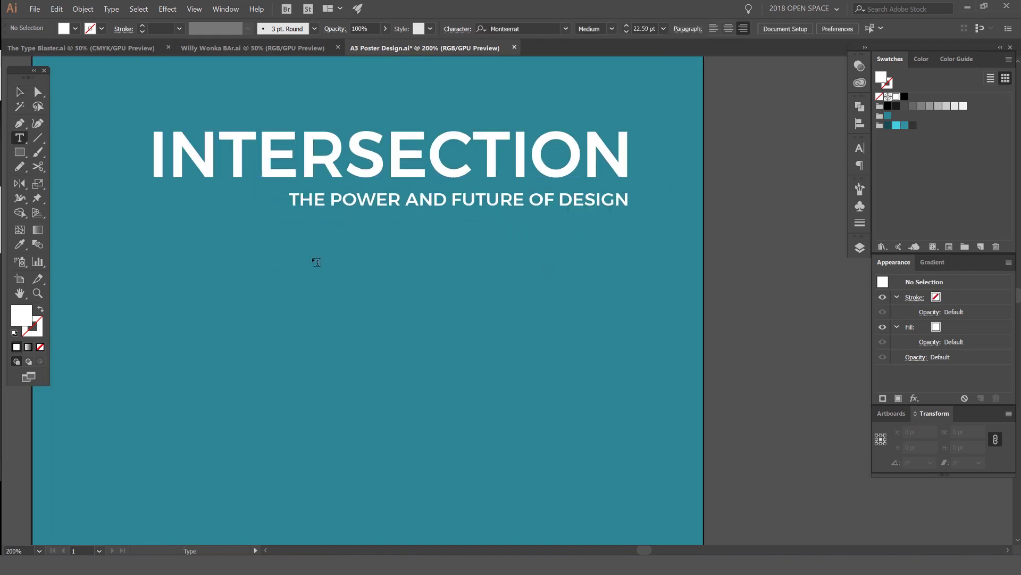
{"action": "left_click_drag", "start_coordinate": [292, 241], "coordinate": [631, 327]}
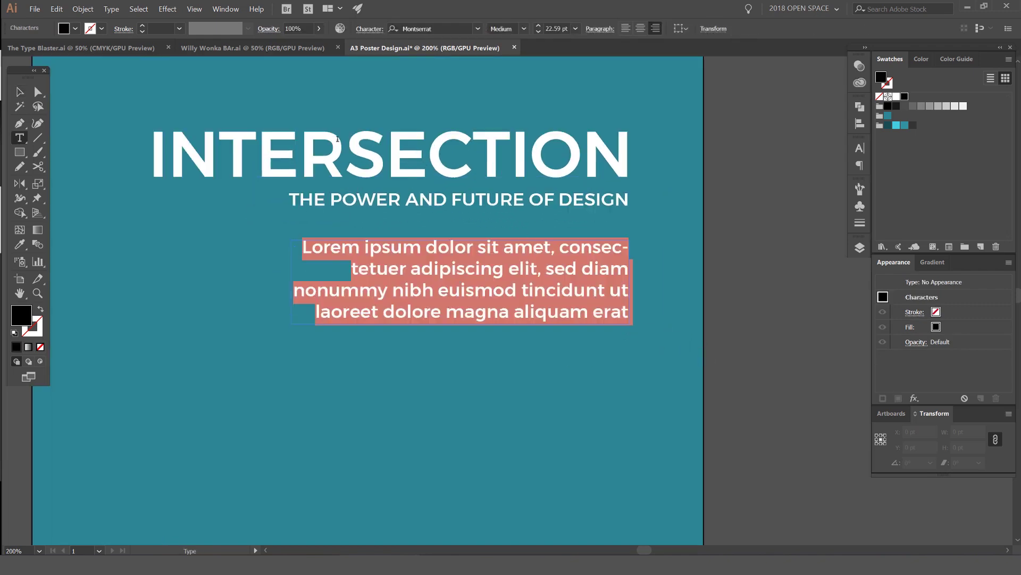
{"action": "left_click", "coordinate": [112, 9]}
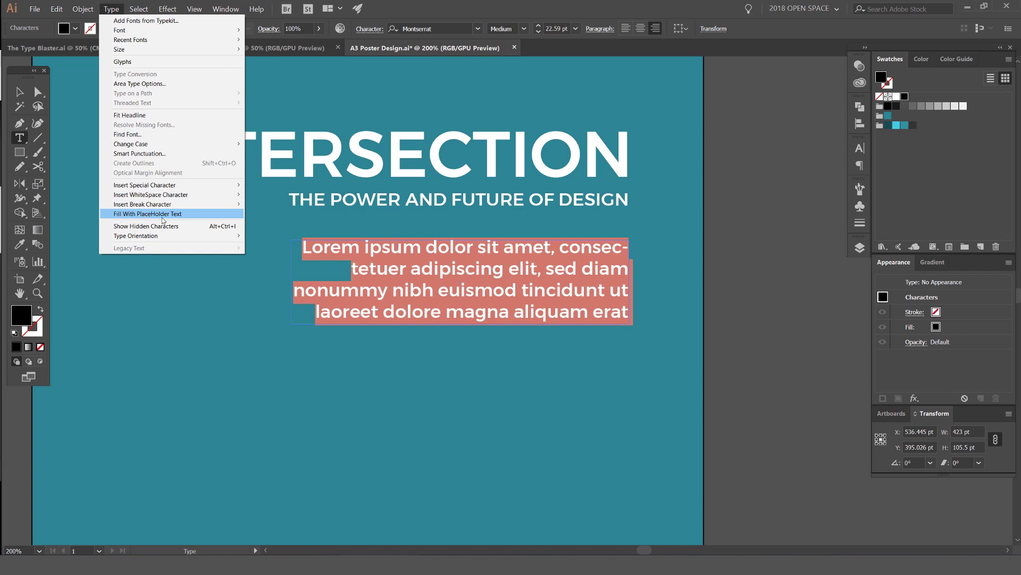
{"action": "left_click", "coordinate": [170, 214]}
{"action": "key", "text": "Escape"}
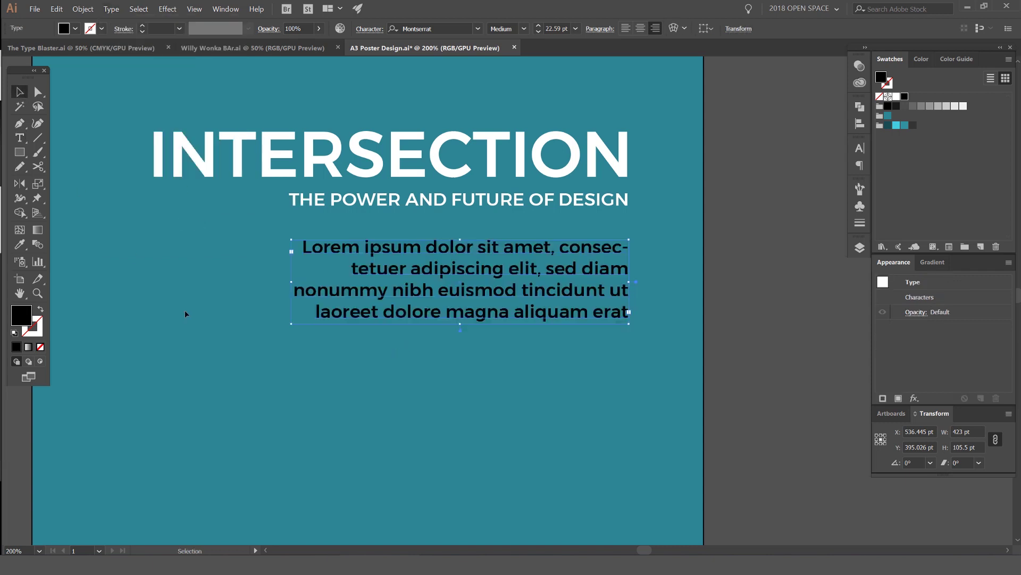
{"action": "left_click", "coordinate": [281, 420]}
Step: Test Fill With Placeholder Text on a second frame, then delete that frame
{"action": "key", "text": "t"}
{"action": "left_click", "coordinate": [281, 420]}
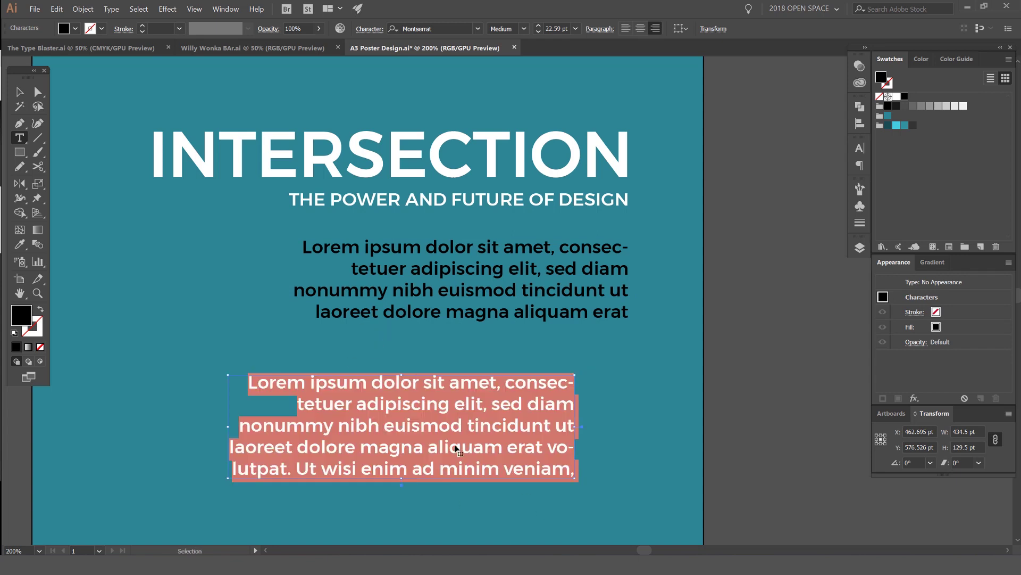
{"action": "key", "text": "BackSpace"}
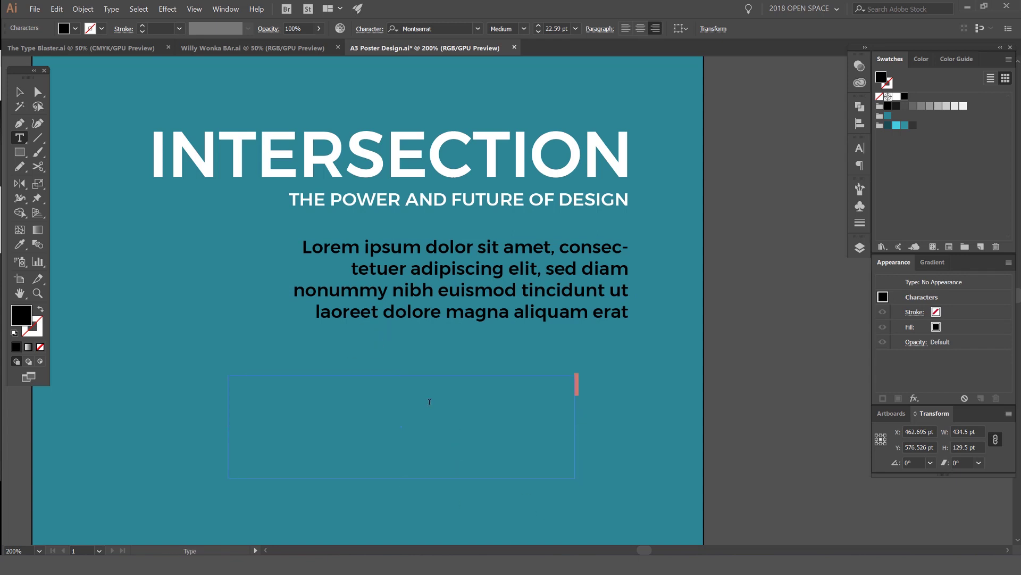
{"action": "left_click", "coordinate": [111, 9]}
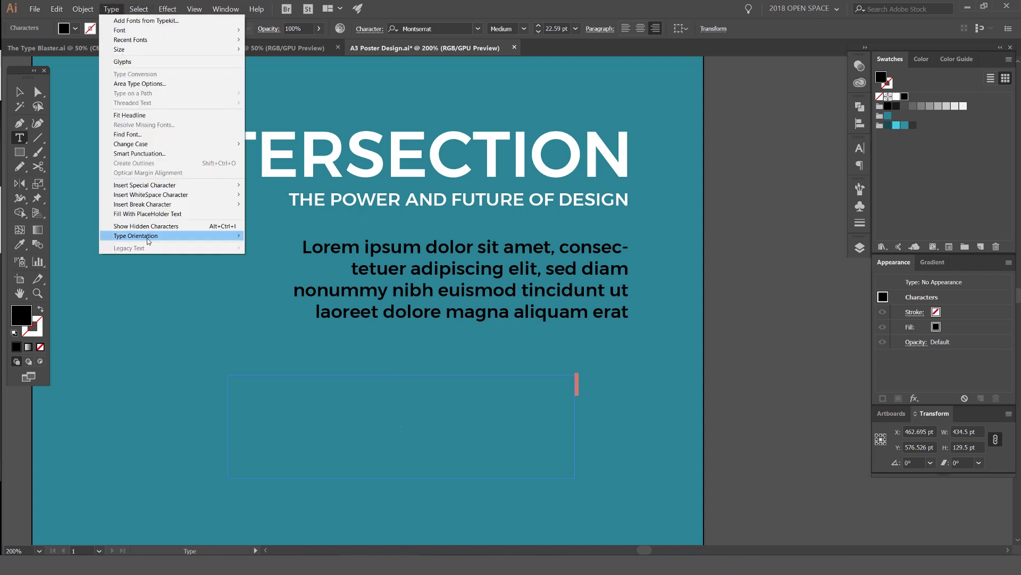
{"action": "left_click", "coordinate": [155, 214]}
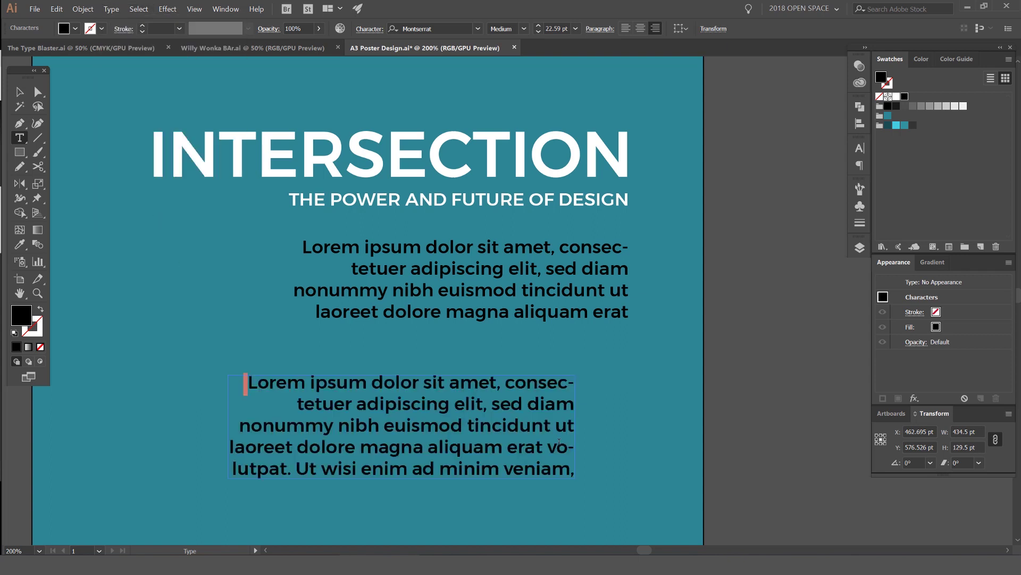
{"action": "left_click_drag", "start_coordinate": [559, 442], "coordinate": [282, 379]}
{"action": "scroll", "coordinate": [301, 399], "scroll_direction": "down", "scroll_amount": 3}
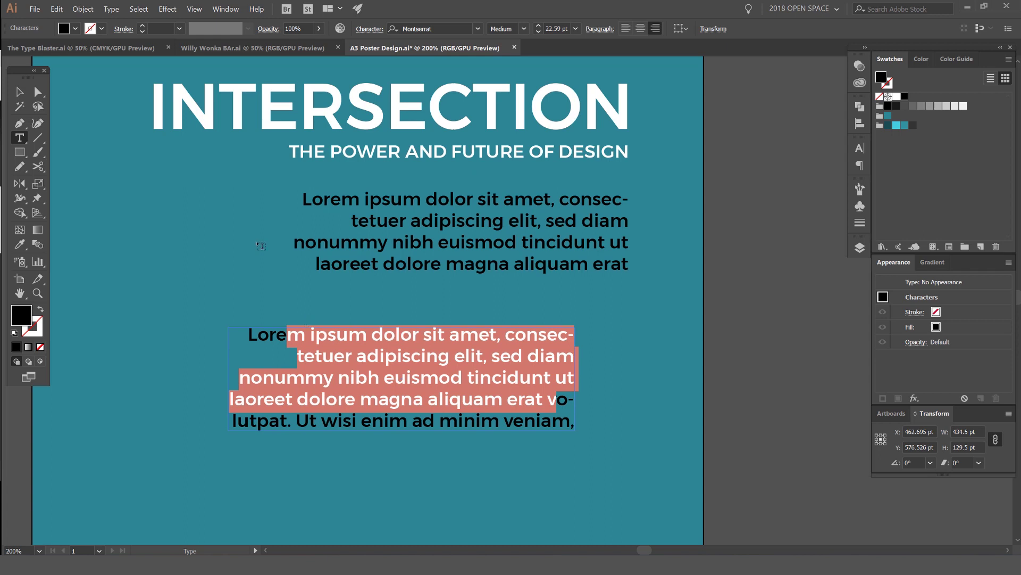
{"action": "left_click", "coordinate": [18, 95]}
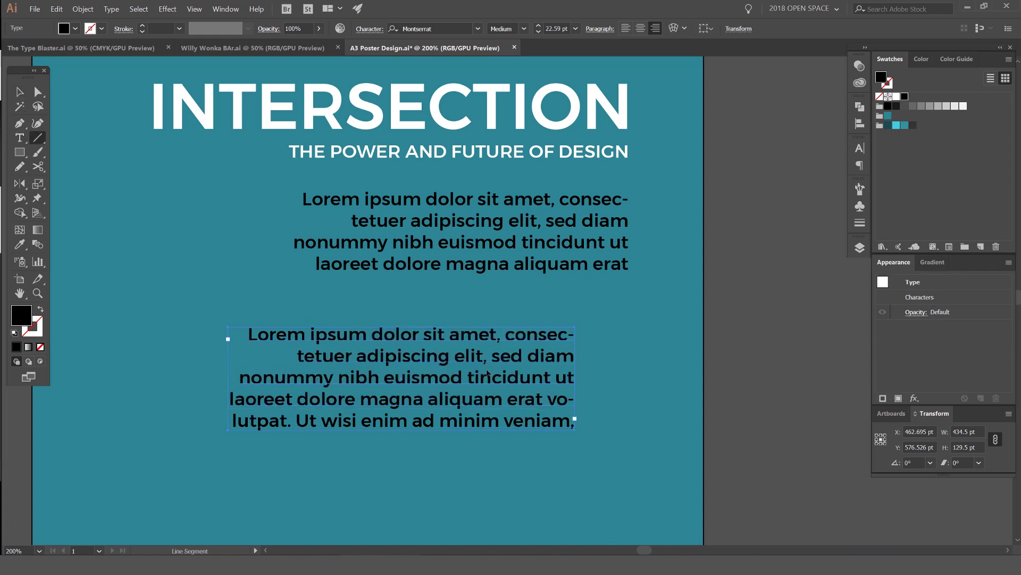
{"action": "key", "text": "Delete"}
{"action": "key", "text": "ctrl+minus"}
{"action": "key", "text": "t"}
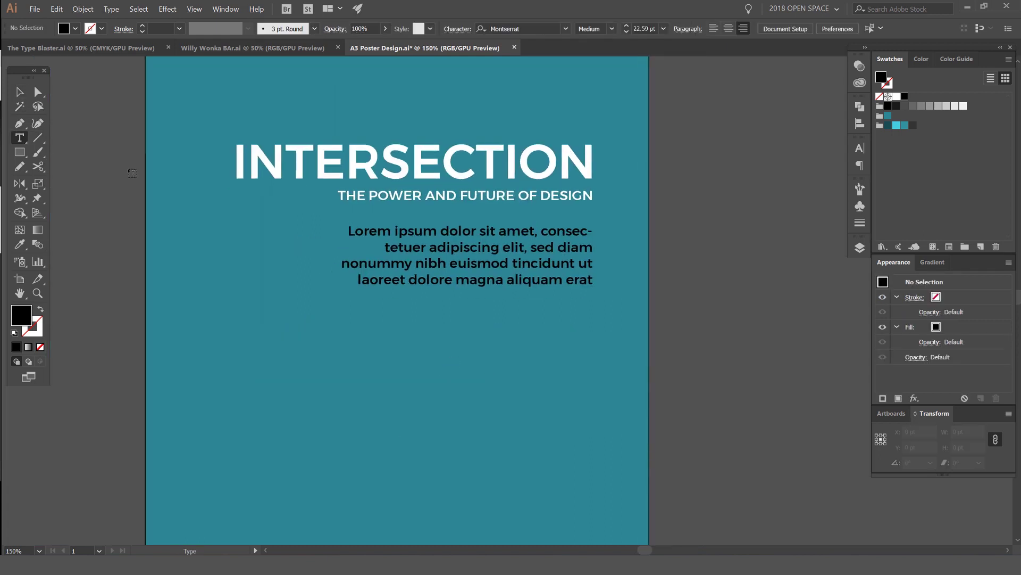
{"action": "left_click_drag", "start_coordinate": [334, 347], "coordinate": [620, 480]}
{"action": "key", "text": "Delete"}
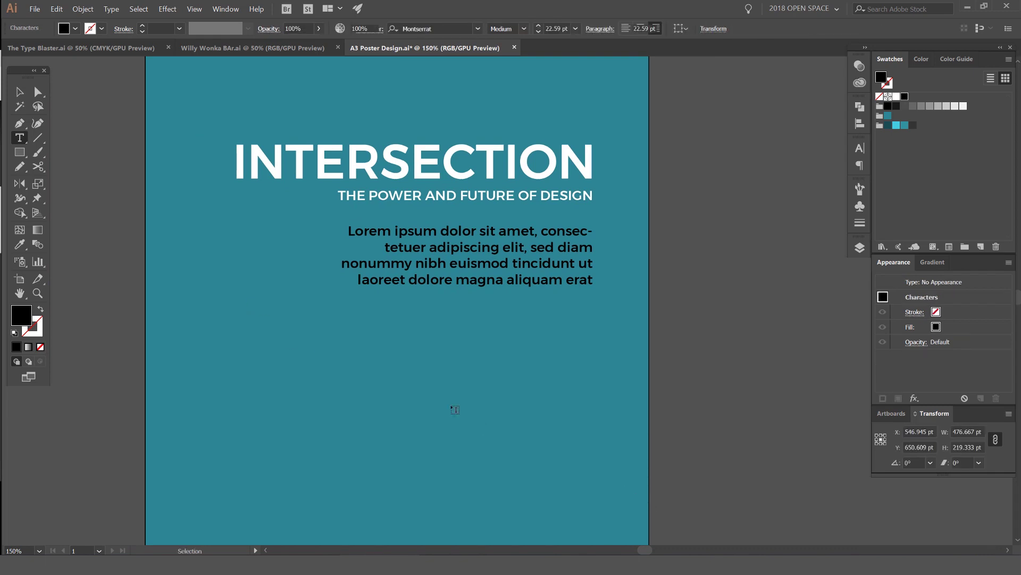
{"action": "key", "text": "Escape"}
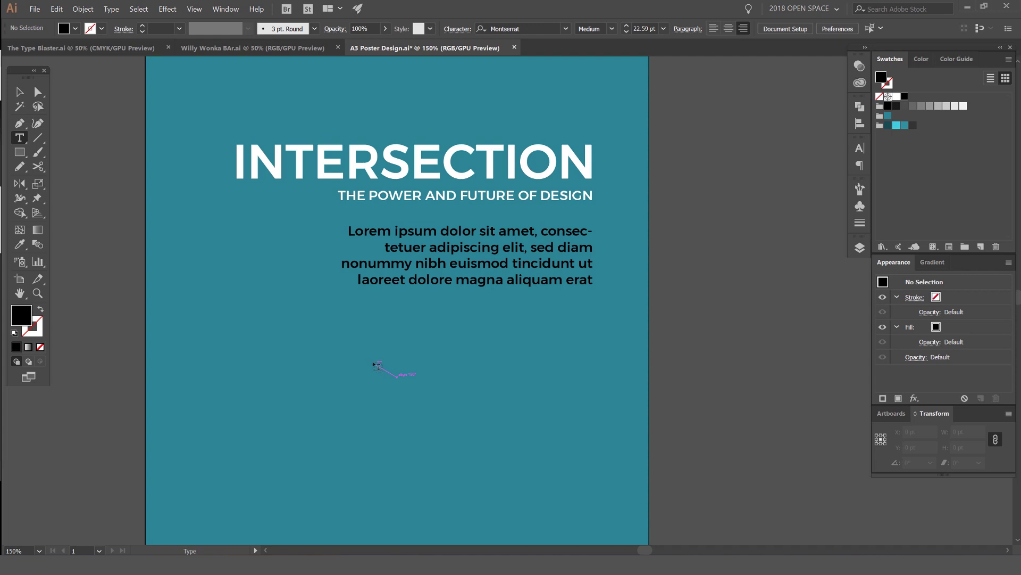
{"action": "left_click", "coordinate": [377, 365]}
{"action": "type", "text": "sdasdasdasdasd"}
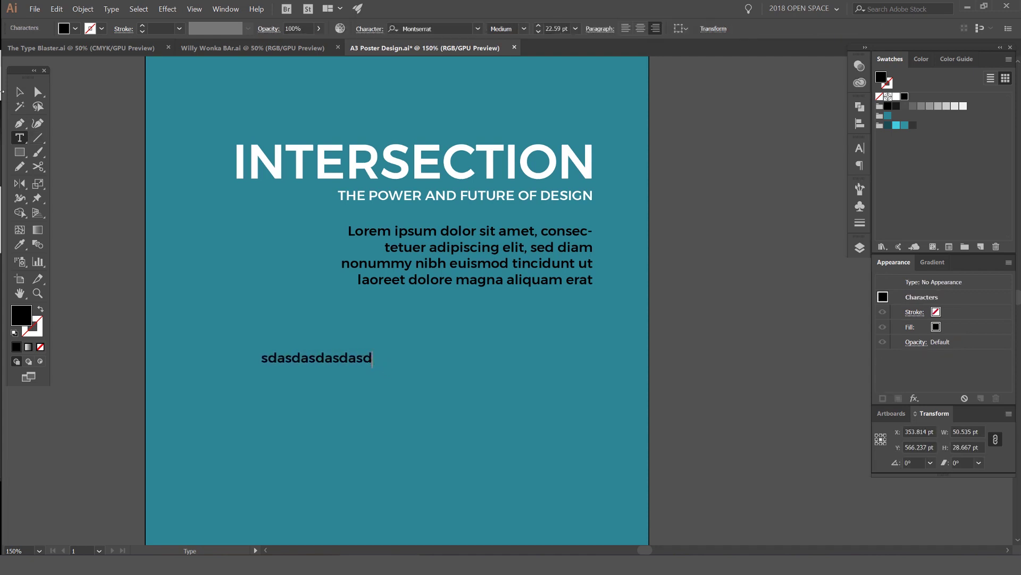
{"action": "key", "text": "Escape"}
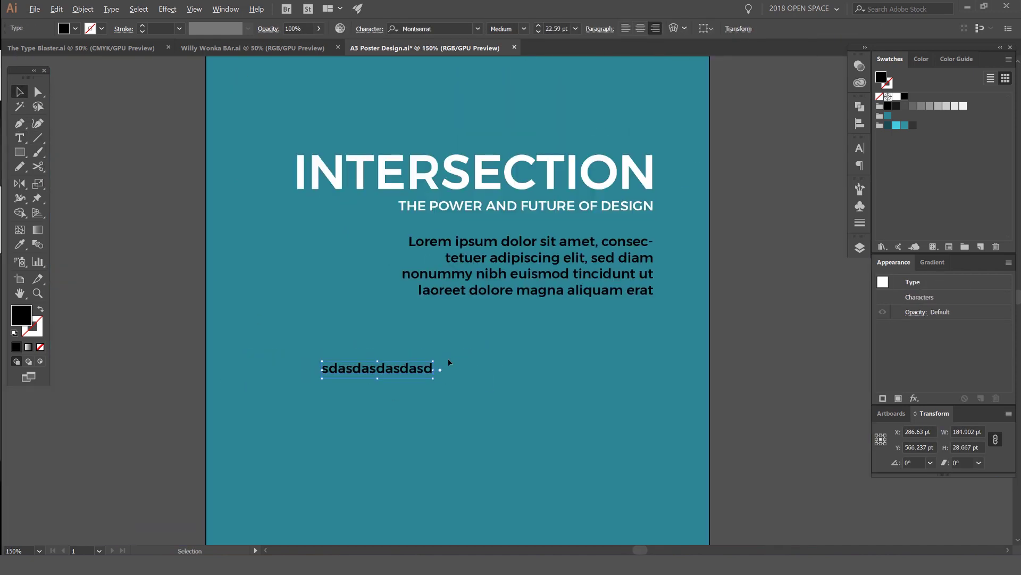
{"action": "key", "text": "Delete"}
{"action": "left_click", "coordinate": [568, 270]}
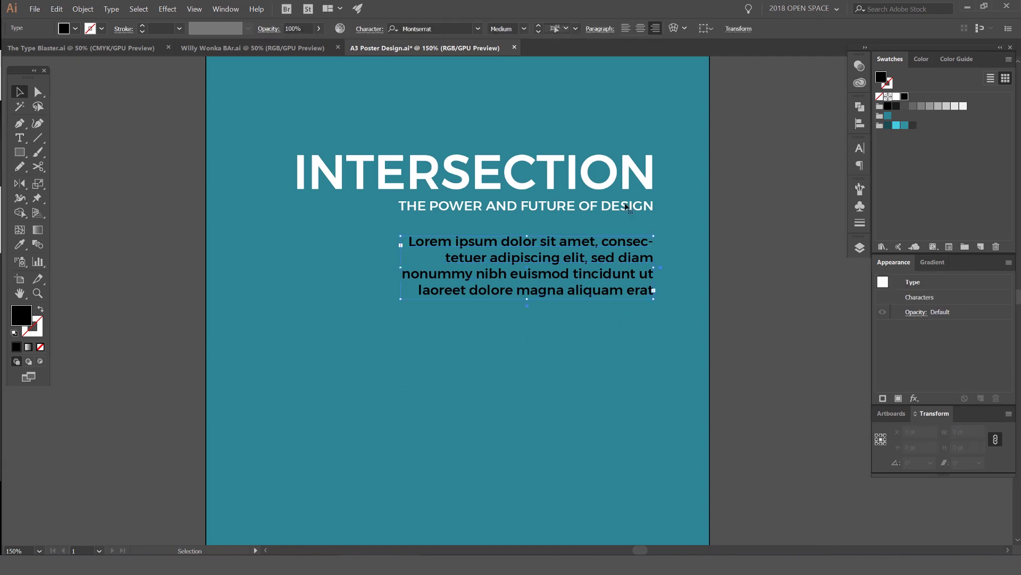
{"action": "left_click_drag", "start_coordinate": [568, 270], "coordinate": [424, 311]}
{"action": "key", "text": "ctrl+plus"}
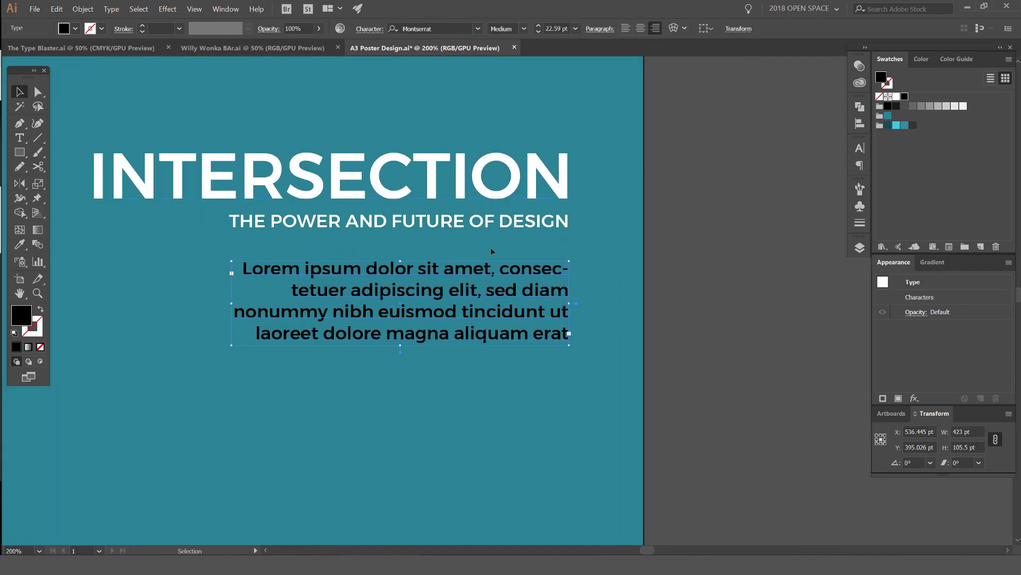
Step: Shrink the Lorem ipsum paragraph to 12.59 pt and colour it dark grey
{"action": "key", "text": "ctrl"}
{"action": "key", "text": "ctrl+shift+comma"}
{"action": "key", "text": "ctrl+shift+comma"}
{"action": "key", "text": "ctrl+shift+comma"}
{"action": "key", "text": "ctrl+shift+comma"}
{"action": "key", "text": "ctrl+shift+comma"}
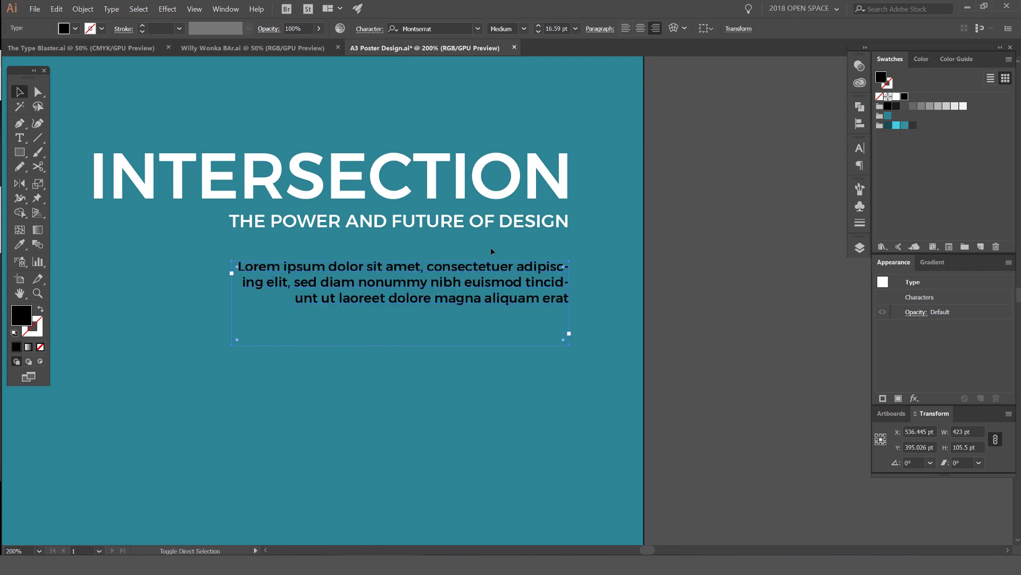
{"action": "key", "text": "ctrl+shift+period"}
{"action": "key", "text": "ctrl+shift+comma"}
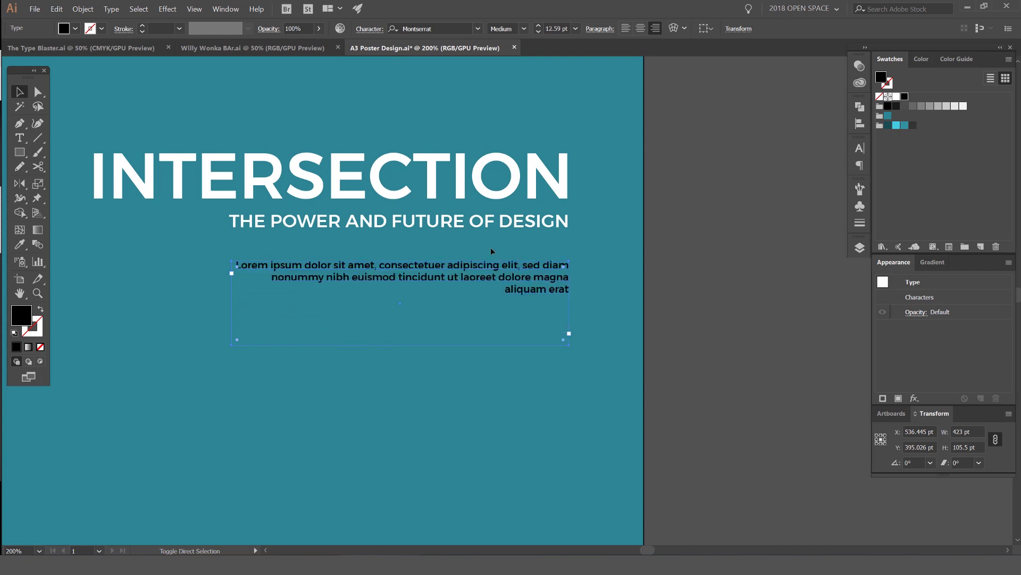
{"action": "left_click", "coordinate": [913, 125]}
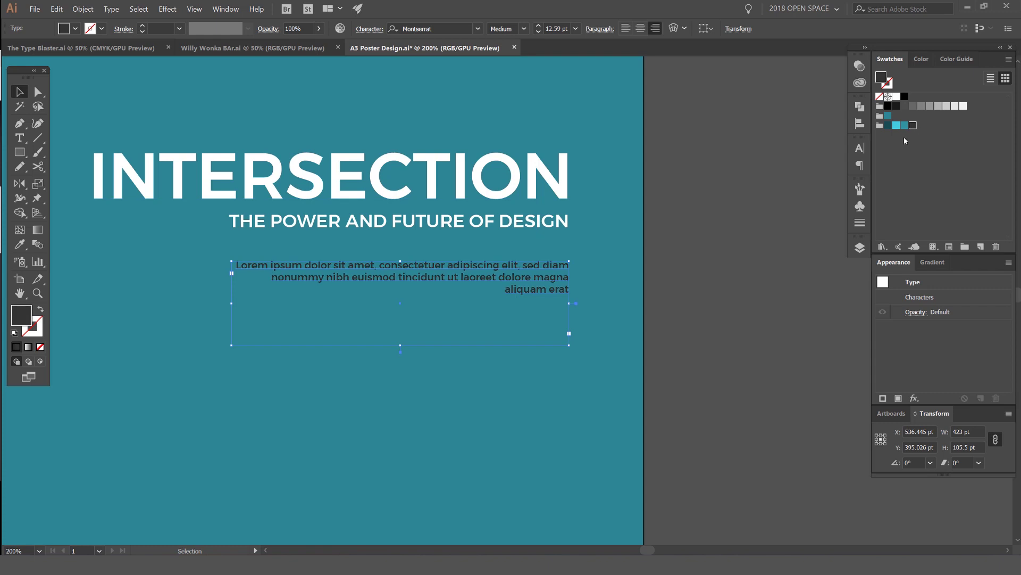
{"action": "scroll", "coordinate": [564, 269], "scroll_direction": "up", "scroll_amount": 7}
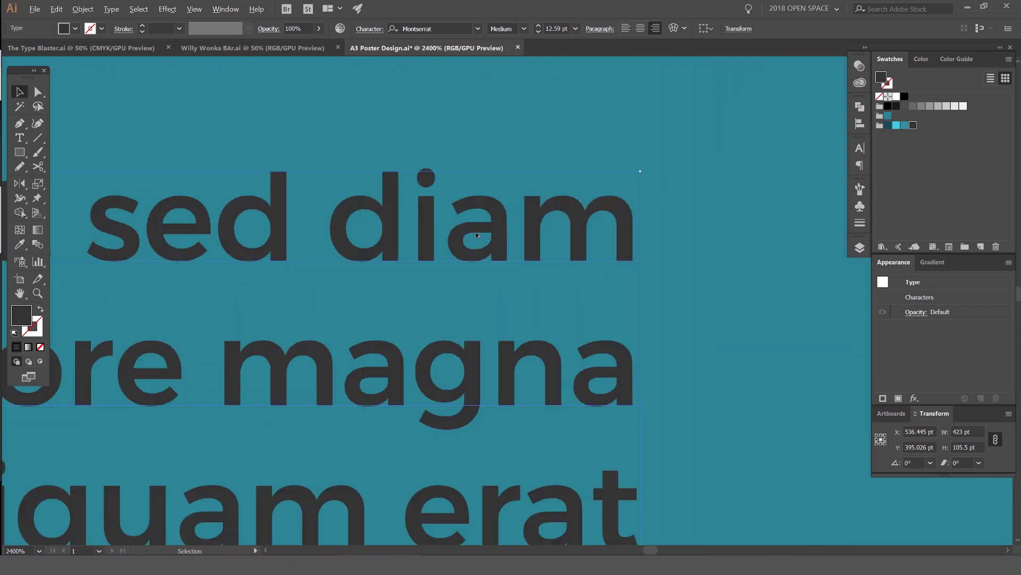
{"action": "scroll", "coordinate": [477, 235], "scroll_direction": "down", "scroll_amount": 7}
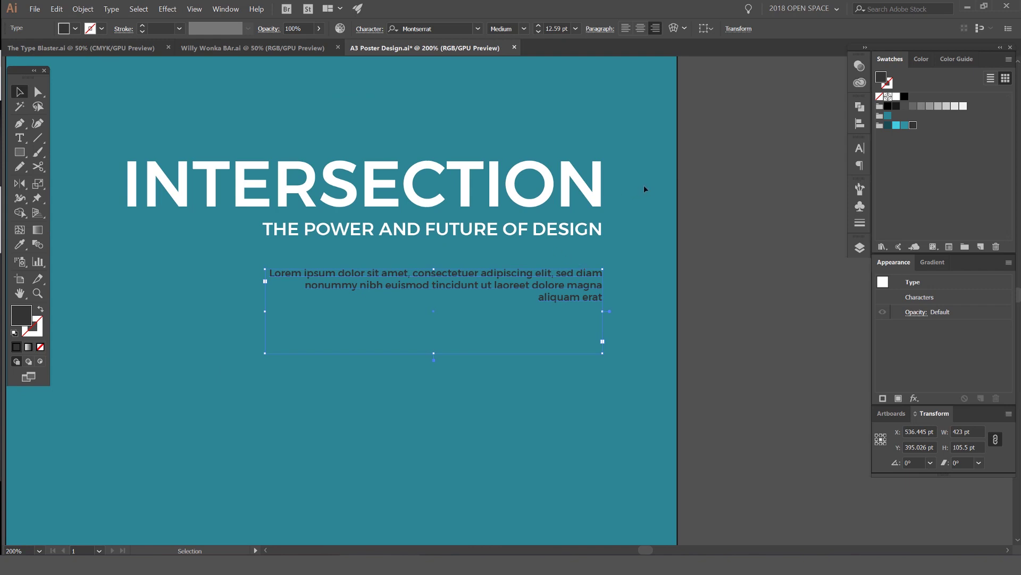
Step: Fill the paragraph frame with more Lorem ipsum placeholder text
{"action": "double_click", "coordinate": [424, 283]}
{"action": "key", "text": "ctrl+a"}
{"action": "left_click", "coordinate": [111, 9]}
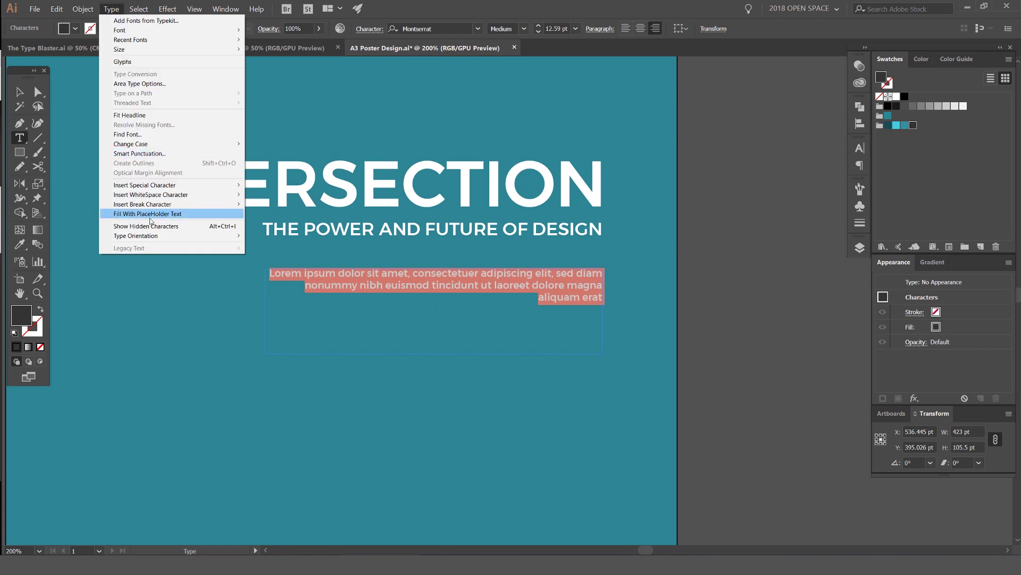
{"action": "left_click", "coordinate": [152, 214]}
Step: Set the whole paragraph's font style to Montserrat Regular
{"action": "left_click_drag", "start_coordinate": [370, 285], "coordinate": [604, 348]}
{"action": "key", "text": "ctrl+a"}
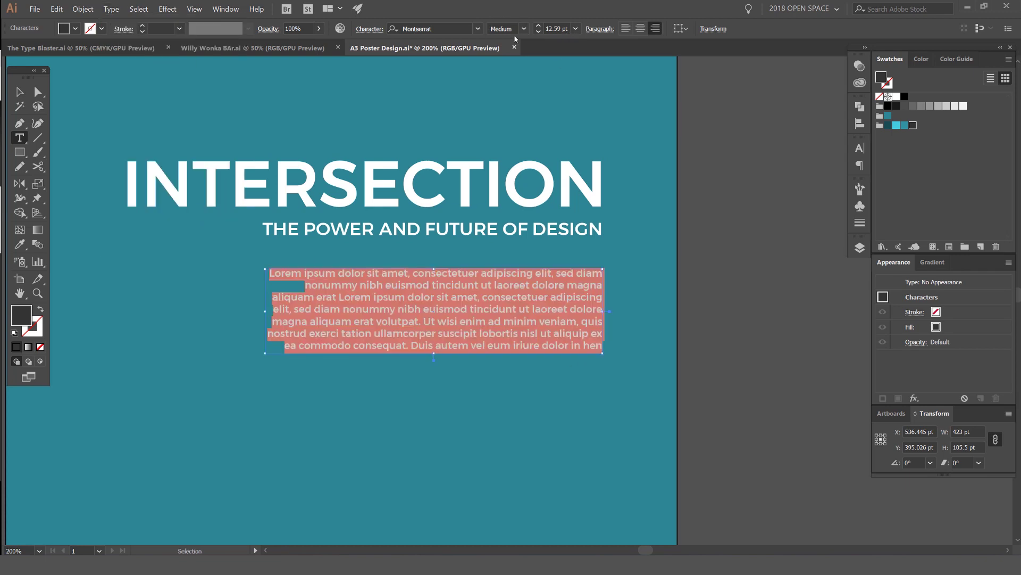
{"action": "left_click", "coordinate": [524, 29]}
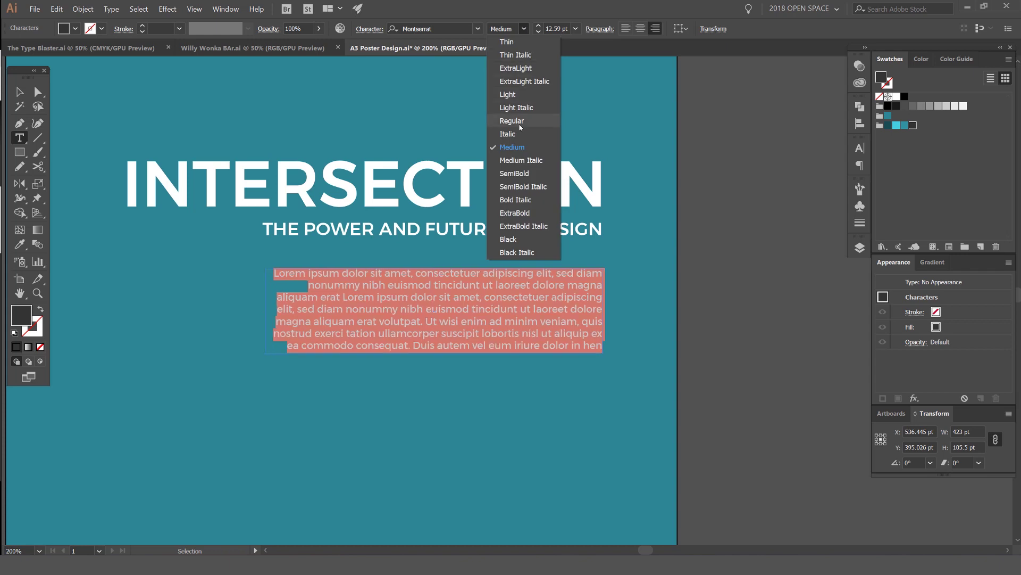
{"action": "left_click", "coordinate": [521, 127]}
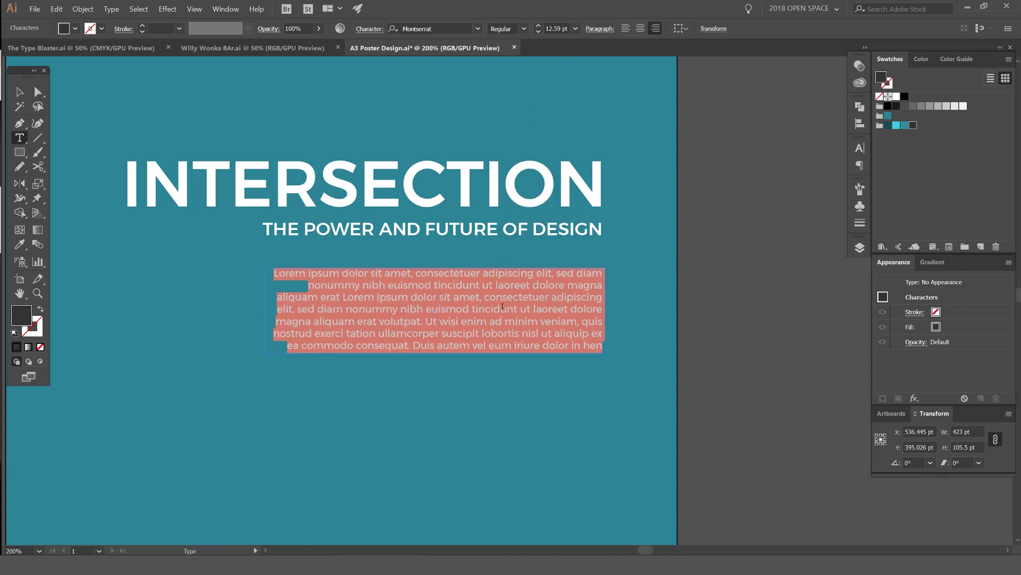
{"action": "left_click", "coordinate": [479, 275]}
Step: Increase the paragraph's leading with Alt+Down so the last line overflows
{"action": "scroll", "coordinate": [479, 275], "scroll_direction": "up", "scroll_amount": 1}
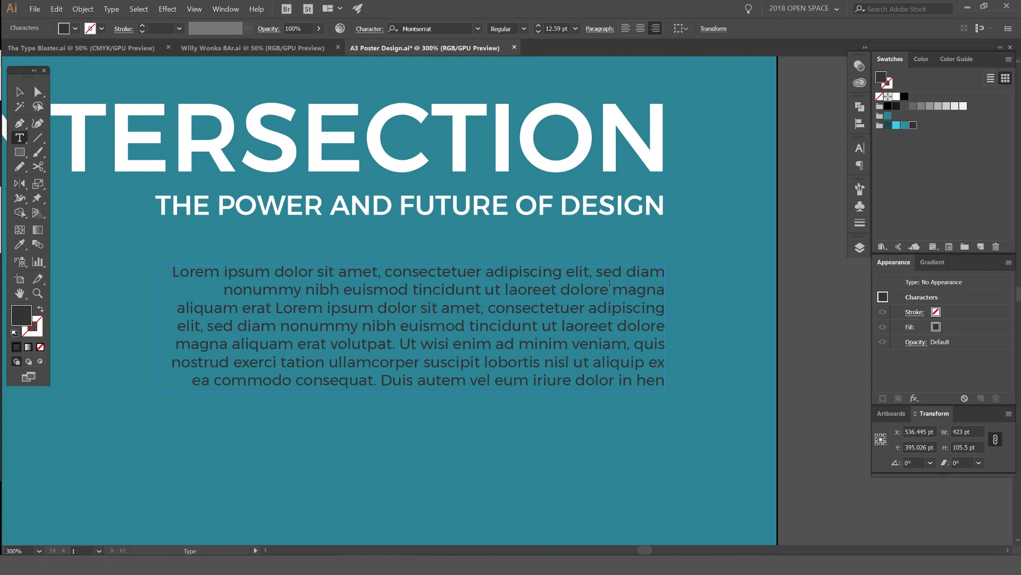
{"action": "scroll", "coordinate": [477, 274], "scroll_direction": "down", "scroll_amount": 3}
{"action": "scroll", "coordinate": [552, 288], "scroll_direction": "up", "scroll_amount": 3}
{"action": "key", "text": "ctrl+a"}
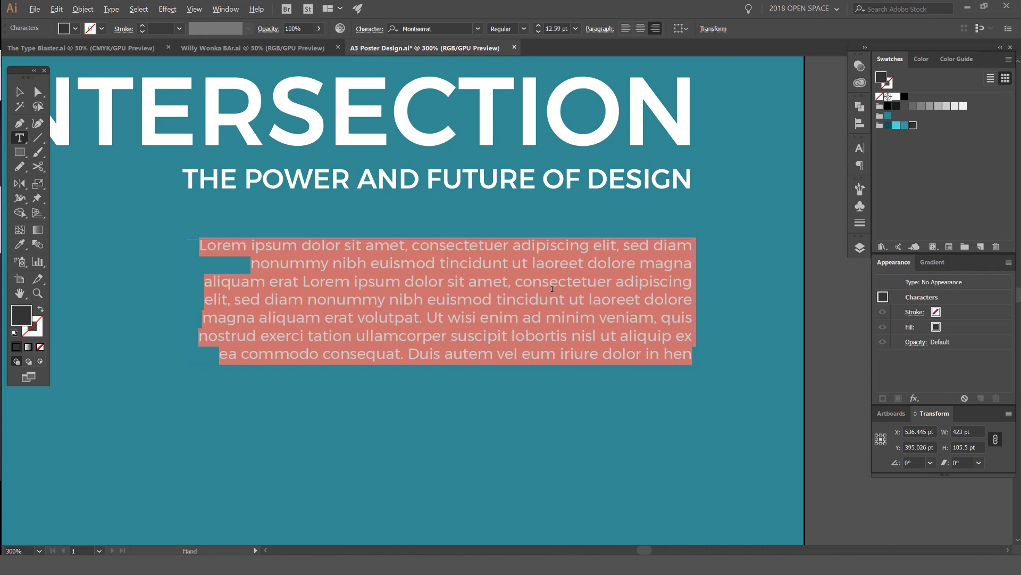
{"action": "key", "text": "alt+Down"}
{"action": "scroll", "coordinate": [520, 275], "scroll_direction": "up", "scroll_amount": 3}
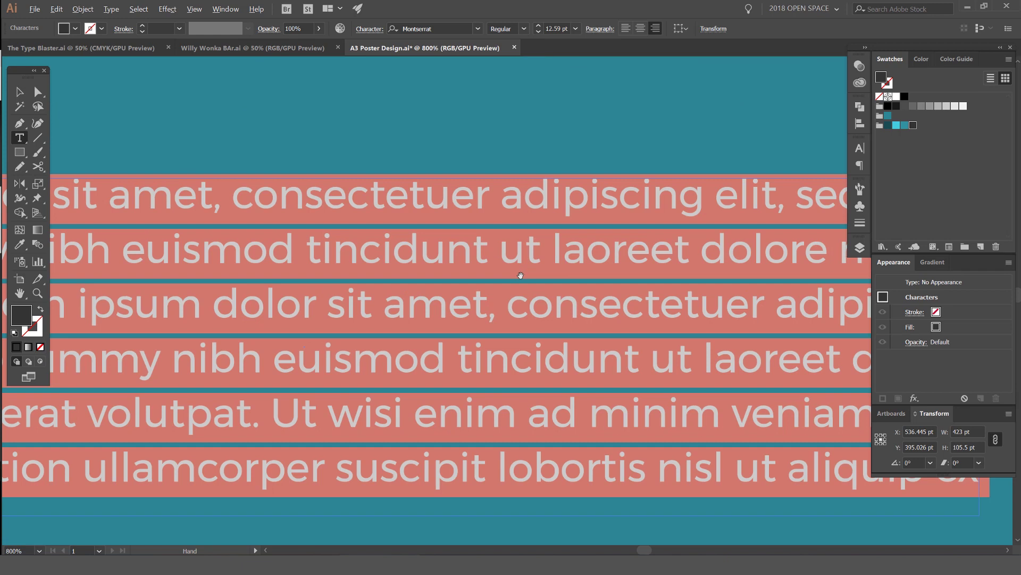
{"action": "left_click", "coordinate": [19, 93]}
{"action": "left_click", "coordinate": [223, 112]}
{"action": "scroll", "coordinate": [222, 112], "scroll_direction": "down", "scroll_amount": 4}
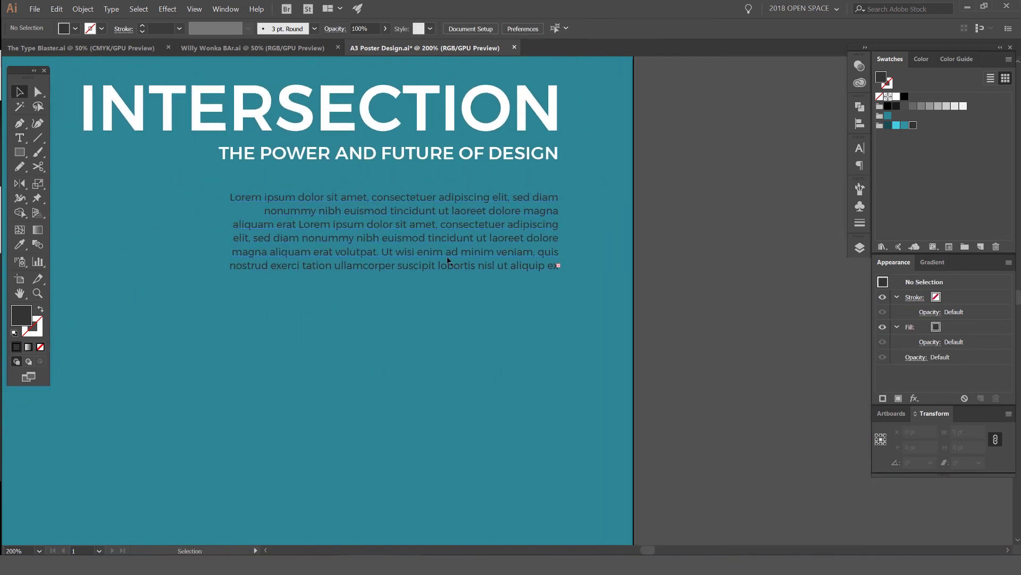
Step: Left-align the Lorem ipsum paragraph
{"action": "left_click", "coordinate": [468, 198]}
{"action": "scroll", "coordinate": [653, 155], "scroll_direction": "left", "scroll_amount": 3}
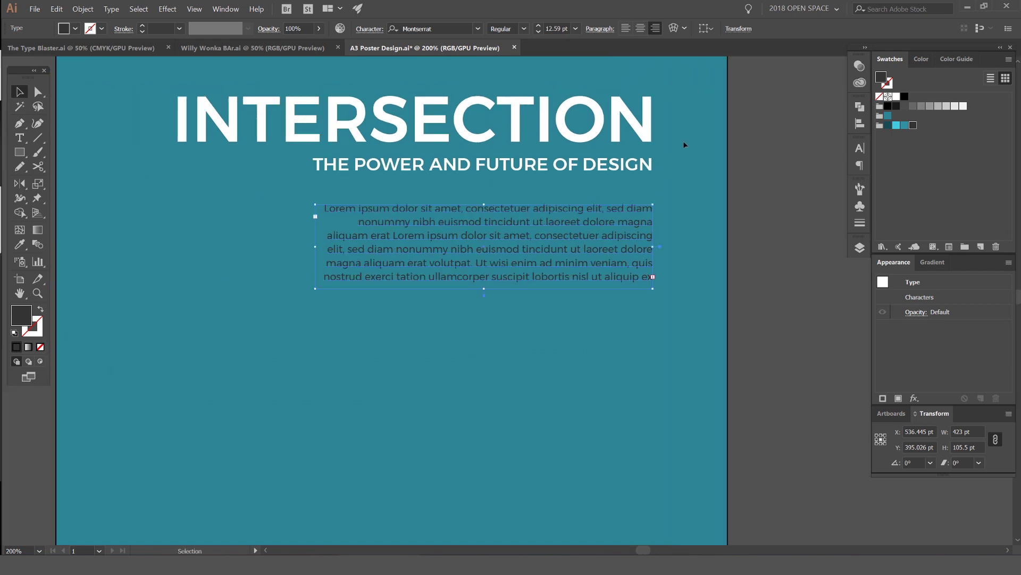
{"action": "left_click", "coordinate": [689, 213]}
{"action": "left_click", "coordinate": [652, 230]}
{"action": "left_click", "coordinate": [626, 29]}
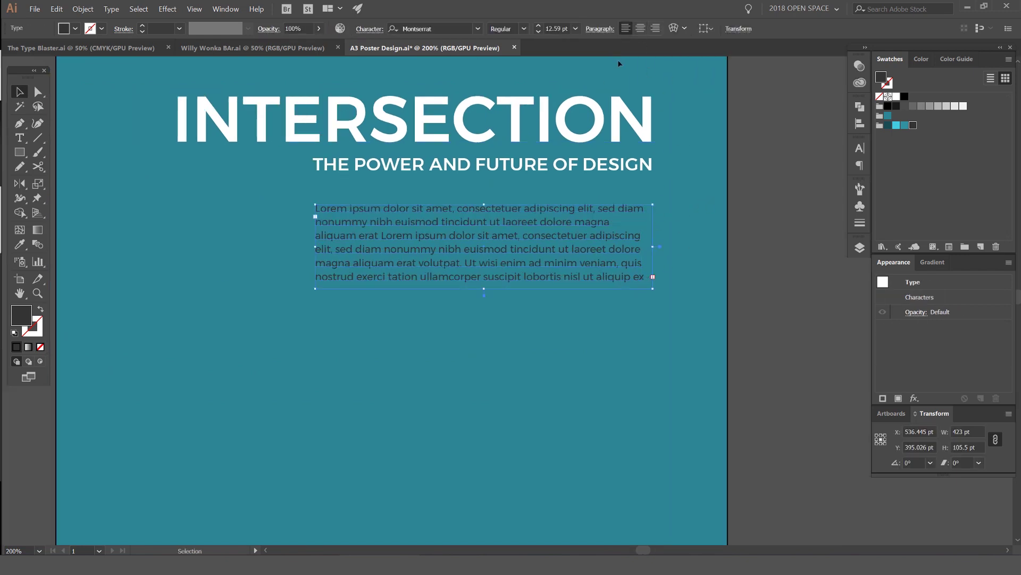
Step: Try moving the paragraph up onto the subtitle, undoing each move
{"action": "scroll", "coordinate": [297, 176], "scroll_direction": "up", "scroll_amount": 2}
{"action": "left_click", "coordinate": [296, 175]}
{"action": "left_click_drag", "start_coordinate": [355, 234], "coordinate": [356, 146]}
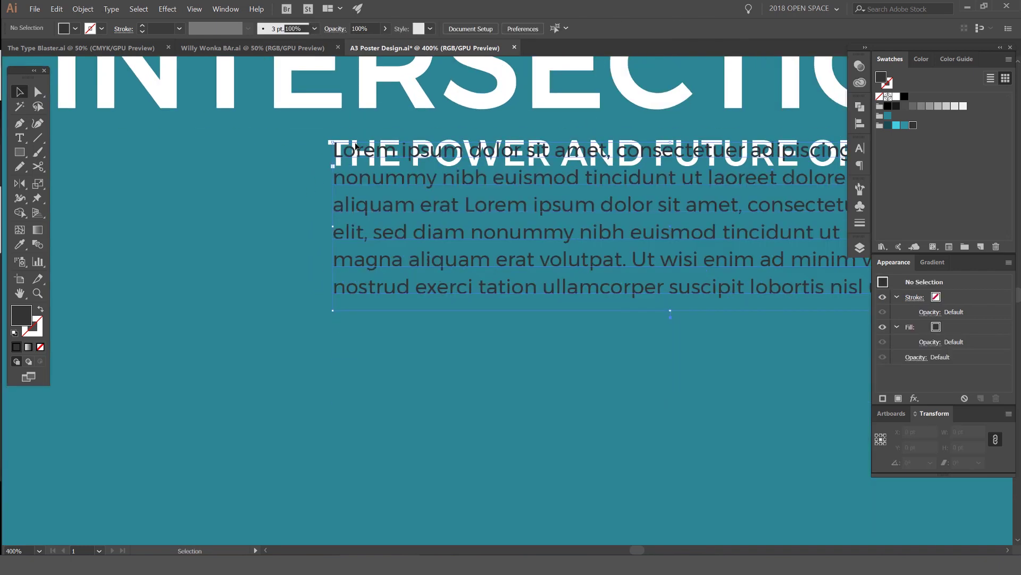
{"action": "key", "text": "ctrl+z"}
{"action": "scroll", "coordinate": [352, 240], "scroll_direction": "up", "scroll_amount": 1}
{"action": "left_click_drag", "start_coordinate": [351, 239], "coordinate": [349, 105]}
{"action": "scroll", "coordinate": [335, 83], "scroll_direction": "up", "scroll_amount": 3}
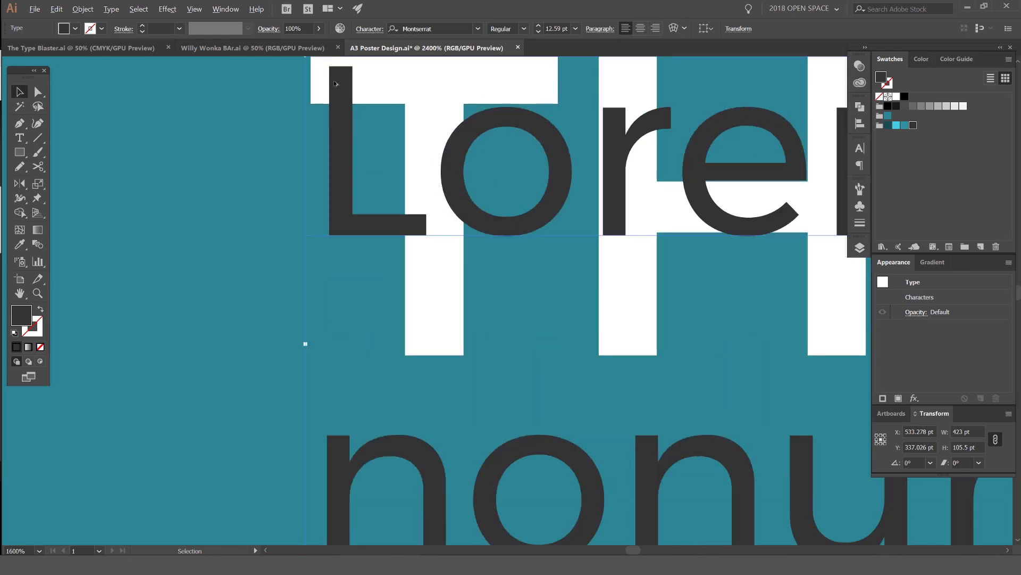
{"action": "scroll", "coordinate": [335, 84], "scroll_direction": "down", "scroll_amount": 4}
{"action": "key", "text": "ctrl+z"}
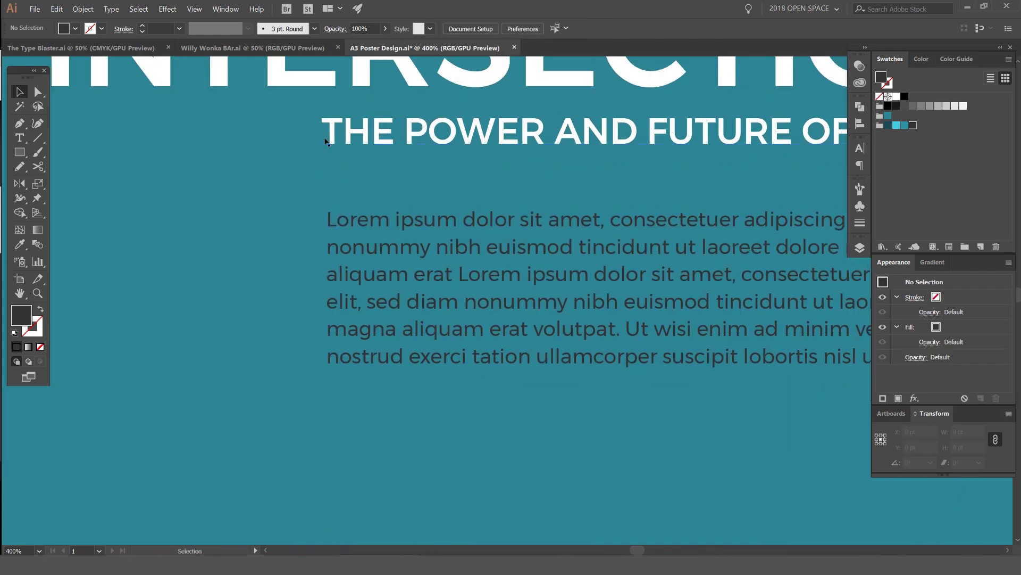
{"action": "scroll", "coordinate": [327, 141], "scroll_direction": "up", "scroll_amount": 2}
{"action": "scroll", "coordinate": [404, 308], "scroll_direction": "down", "scroll_amount": 4}
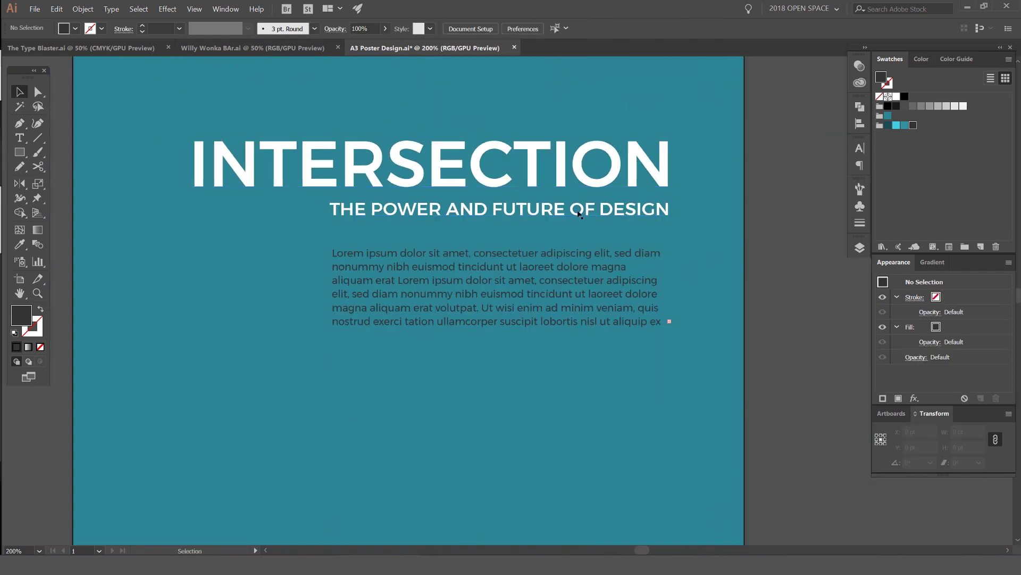
{"action": "scroll", "coordinate": [532, 250], "scroll_direction": "right", "scroll_amount": 2}
Step: Alt-drag a copy of THE POWER AND FUTURE OF DESIGN below the paragraph
{"action": "left_click", "coordinate": [423, 258]}
{"action": "scroll", "coordinate": [604, 230], "scroll_direction": "down", "scroll_amount": 3}
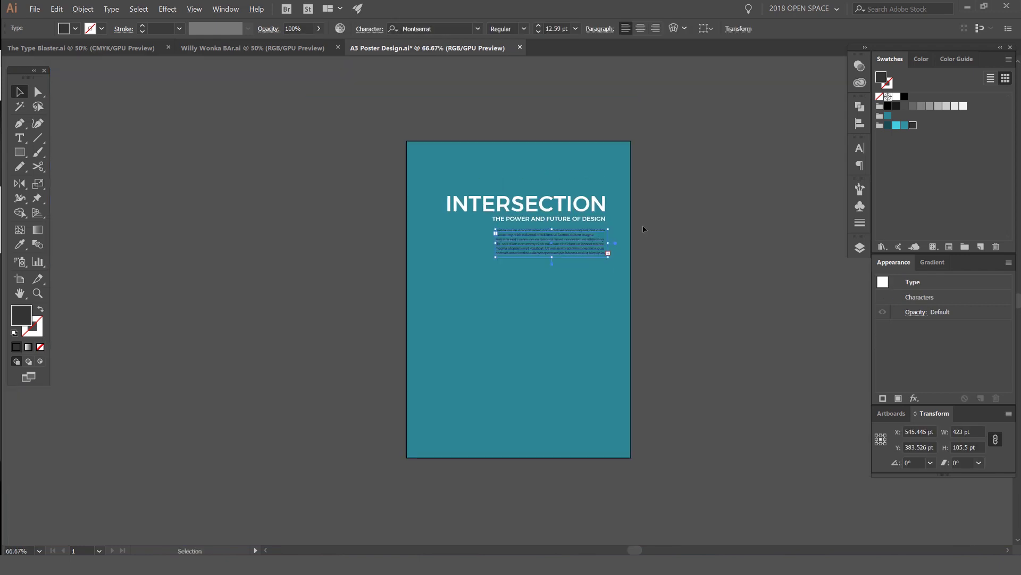
{"action": "left_click", "coordinate": [643, 228]}
{"action": "left_click_drag", "start_coordinate": [561, 301], "coordinate": [523, 239]}
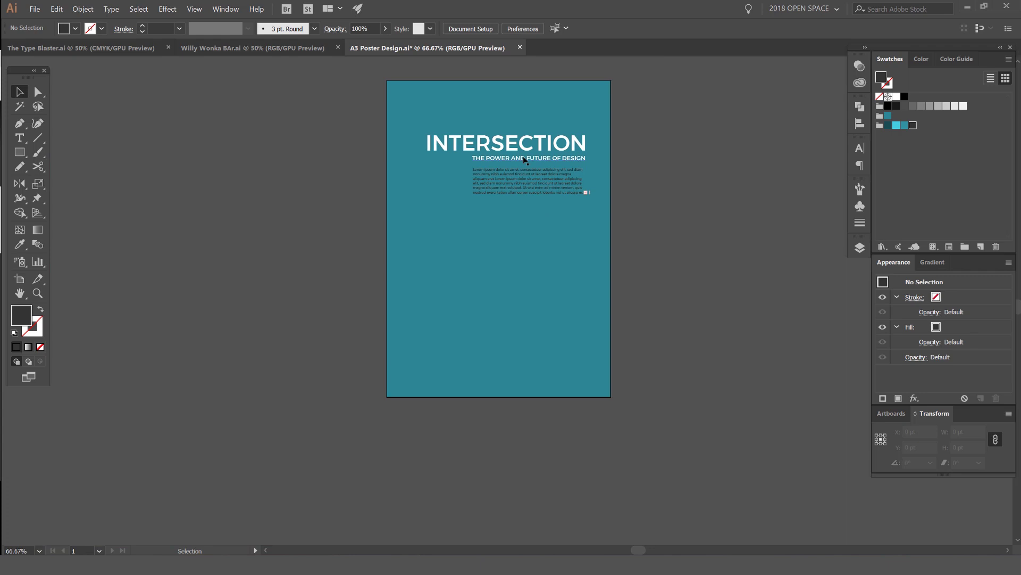
{"action": "left_click_drag", "start_coordinate": [524, 159], "coordinate": [528, 236]}
Step: Duplicate the subtitle copy just below itself
{"action": "left_click", "coordinate": [621, 231]}
{"action": "scroll", "coordinate": [531, 253], "scroll_direction": "up", "scroll_amount": 2}
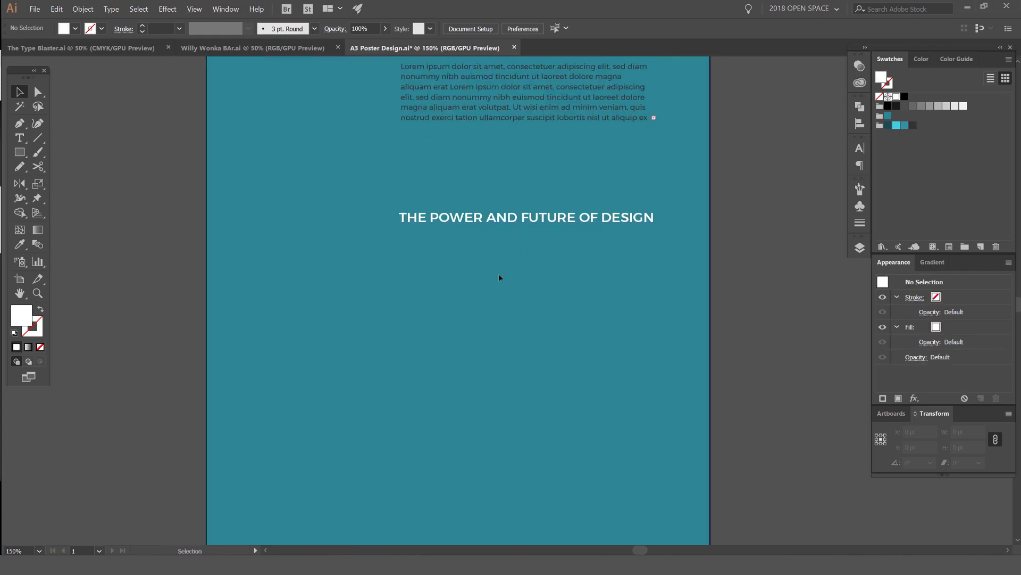
{"action": "scroll", "coordinate": [492, 263], "scroll_direction": "down", "scroll_amount": 1}
{"action": "left_click_drag", "start_coordinate": [479, 198], "coordinate": [478, 213]}
Step: Replace the copied subtitle's text with 'Featuring'
{"action": "double_click", "coordinate": [424, 212]}
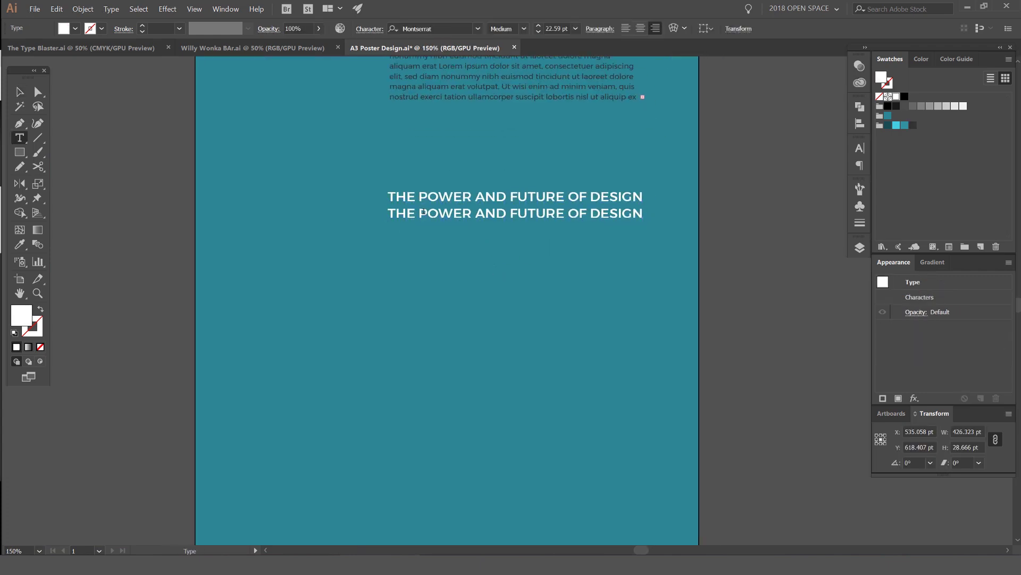
{"action": "triple_click", "coordinate": [422, 212]}
{"action": "key", "text": "BackSpace"}
{"action": "scroll", "coordinate": [421, 213], "scroll_direction": "up", "scroll_amount": 2}
{"action": "triple_click", "coordinate": [432, 198]}
{"action": "type", "text": "fe"}
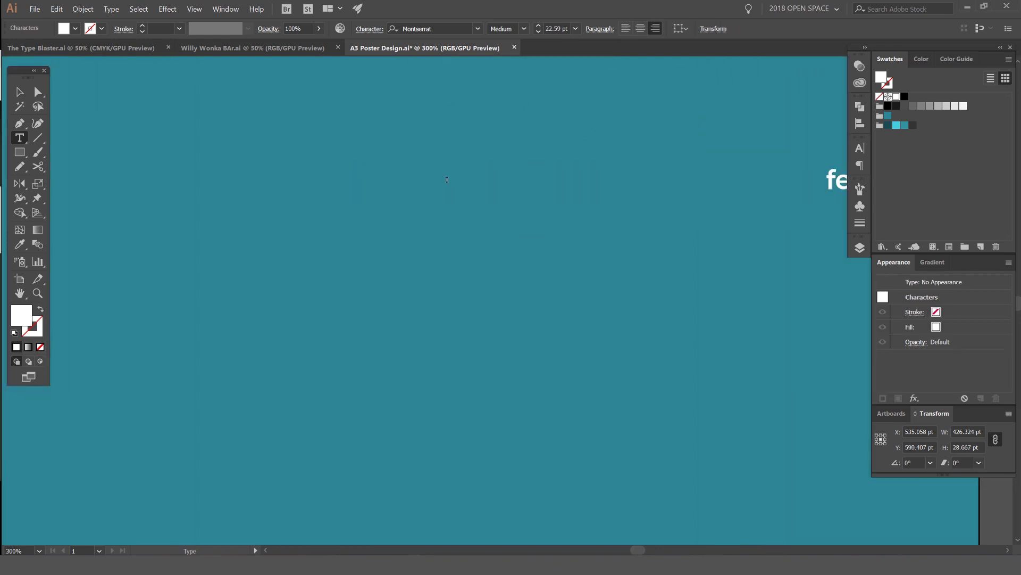
{"action": "type", "text": "at"}
{"action": "key", "text": "BackSpace"}
{"action": "key", "text": "BackSpace"}
{"action": "key", "text": "BackSpace"}
{"action": "key", "text": "Escape"}
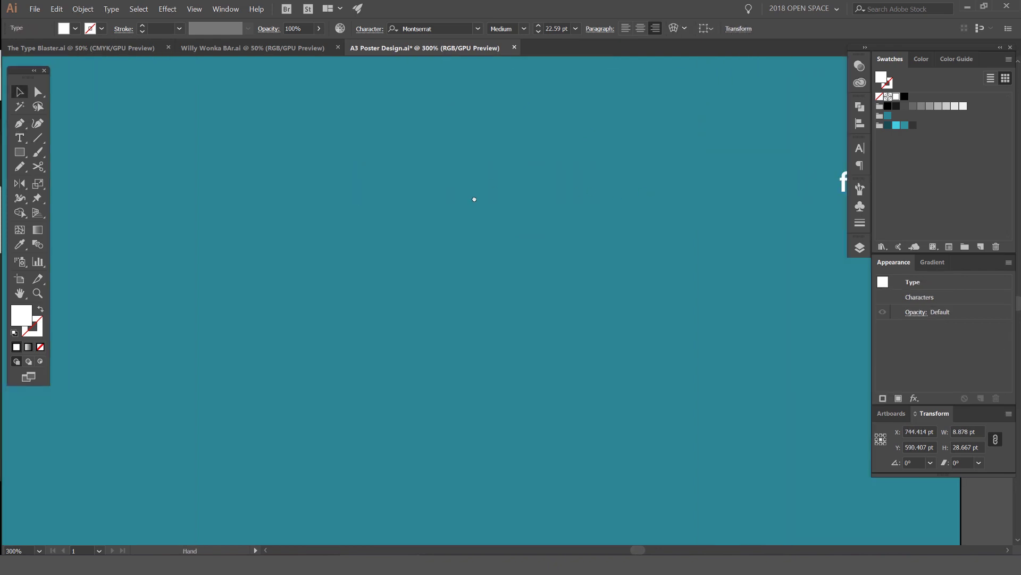
{"action": "key", "text": "ctrl+minus"}
{"action": "type", "text": "tF"}
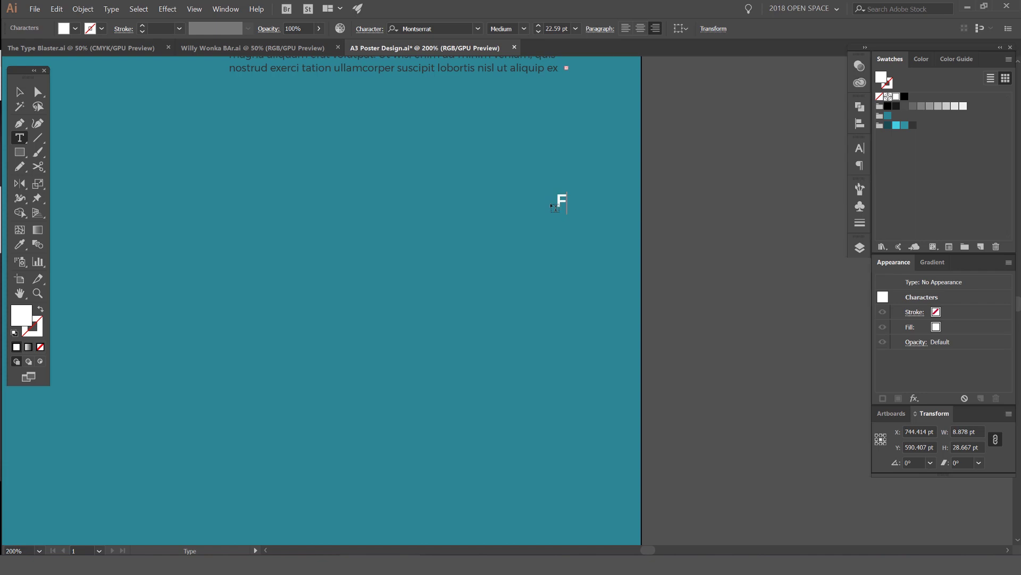
{"action": "type", "text": "eaturing"}
{"action": "left_click", "coordinate": [129, 6]}
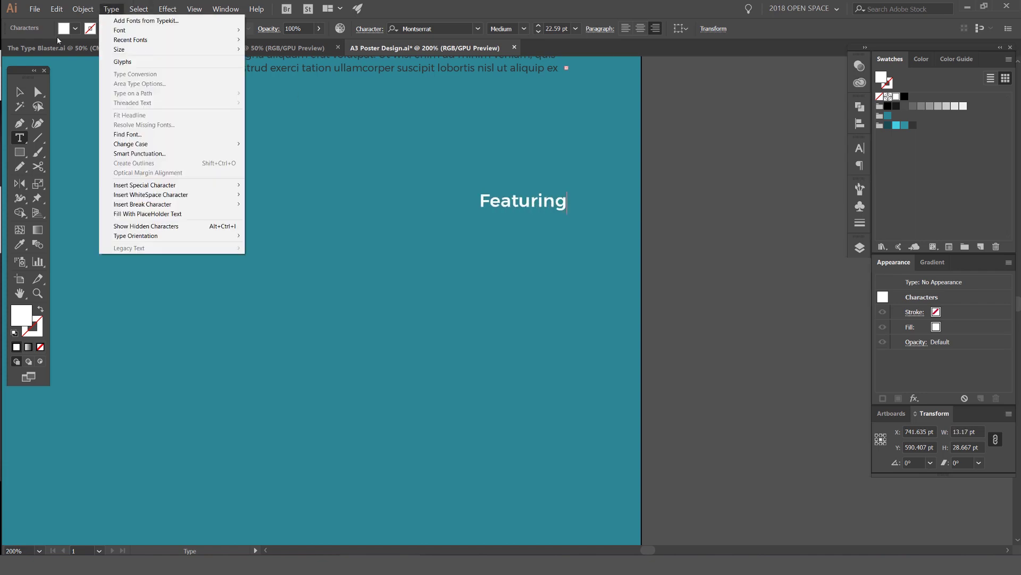
Step: Change Featuring to UPPERCASE via Type > Change Case and drag it left
{"action": "left_click", "coordinate": [19, 91]}
{"action": "left_click", "coordinate": [105, 7]}
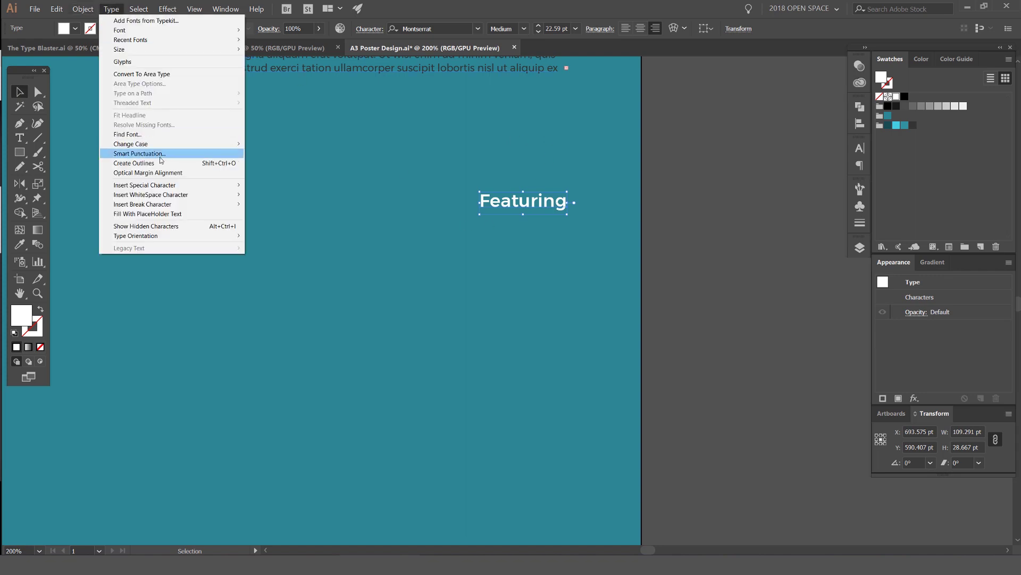
{"action": "mouse_move", "coordinate": [159, 144]}
{"action": "left_click", "coordinate": [266, 144]}
{"action": "key", "text": "ctrl+minus"}
{"action": "left_click", "coordinate": [336, 148]}
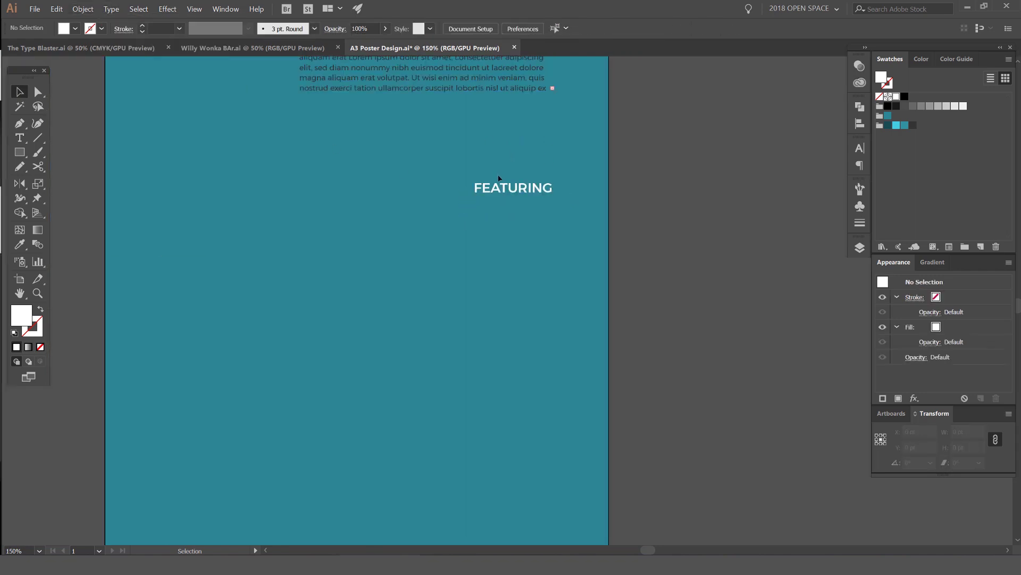
{"action": "left_click_drag", "start_coordinate": [549, 187], "coordinate": [306, 190]}
Step: Move FEATURING further left, in line with the INTERSECTION title
{"action": "left_click_drag", "start_coordinate": [306, 189], "coordinate": [412, 213]}
{"action": "key", "text": "ctrl+minus"}
{"action": "left_click", "coordinate": [472, 252]}
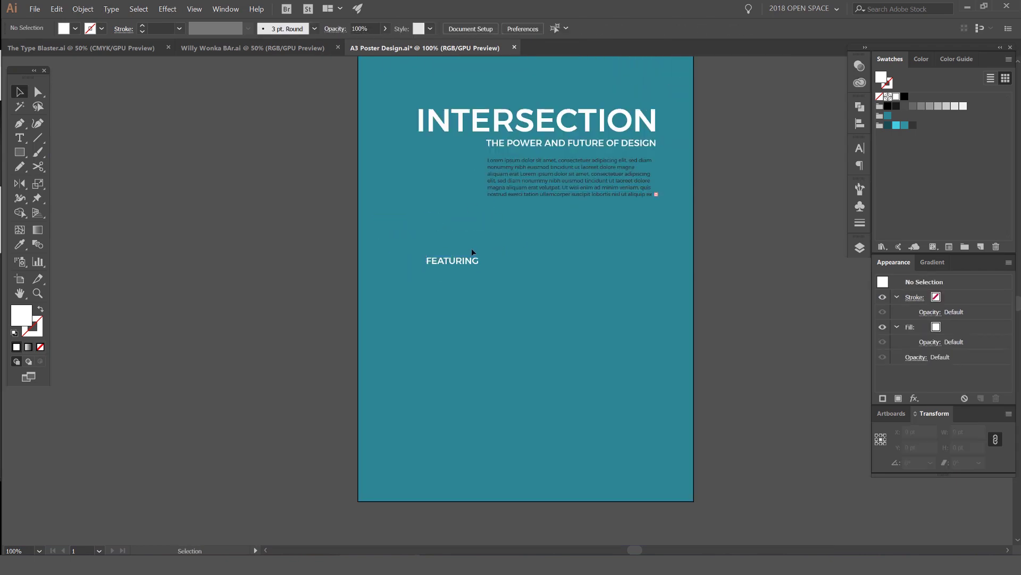
{"action": "scroll", "coordinate": [473, 160], "scroll_direction": "up", "scroll_amount": 1}
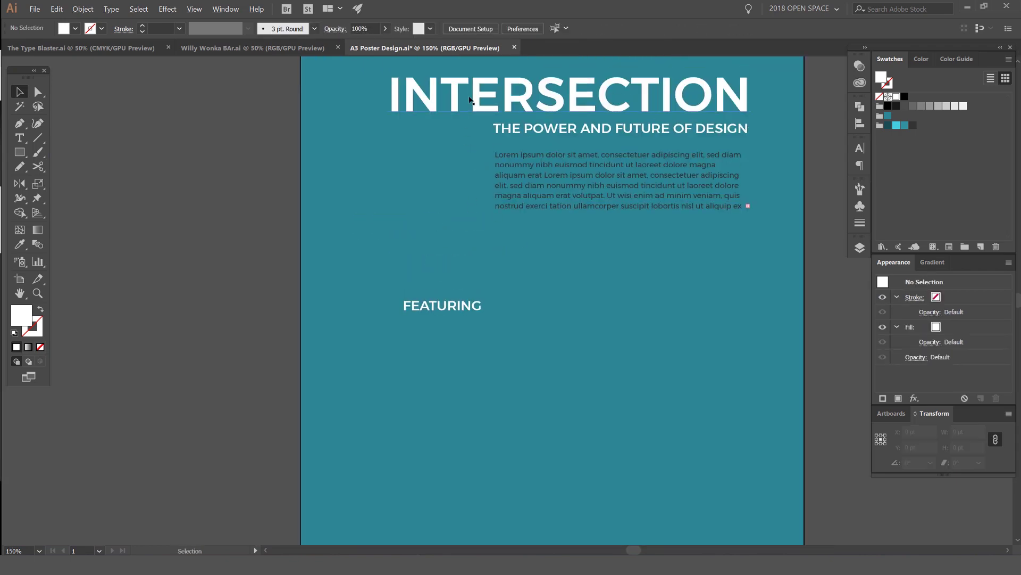
Step: Draw a thin vertical trial bar beside FEATURING, then delete it
{"action": "key", "text": "p"}
{"action": "key", "text": "m"}
{"action": "left_click_drag", "start_coordinate": [474, 79], "coordinate": [444, 326]}
{"action": "scroll", "coordinate": [479, 309], "scroll_direction": "up", "scroll_amount": 2}
{"action": "key", "text": "v"}
{"action": "scroll", "coordinate": [555, 310], "scroll_direction": "up", "scroll_amount": 3}
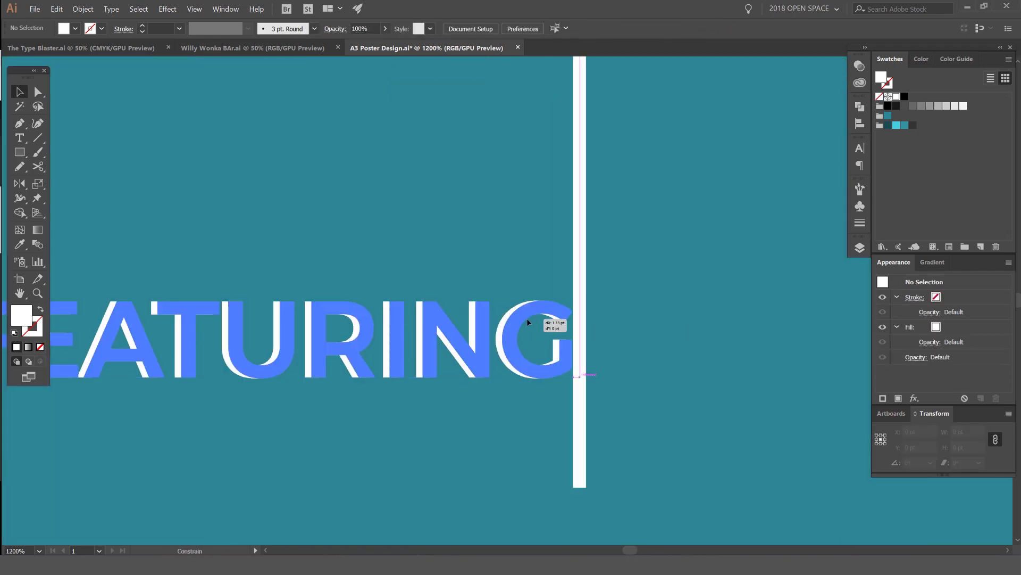
{"action": "scroll", "coordinate": [527, 318], "scroll_direction": "down", "scroll_amount": 3}
{"action": "left_click_drag", "start_coordinate": [581, 289], "coordinate": [529, 262]}
{"action": "left_click", "coordinate": [486, 269]}
{"action": "scroll", "coordinate": [486, 269], "scroll_direction": "down", "scroll_amount": 2}
{"action": "key", "text": "Delete"}
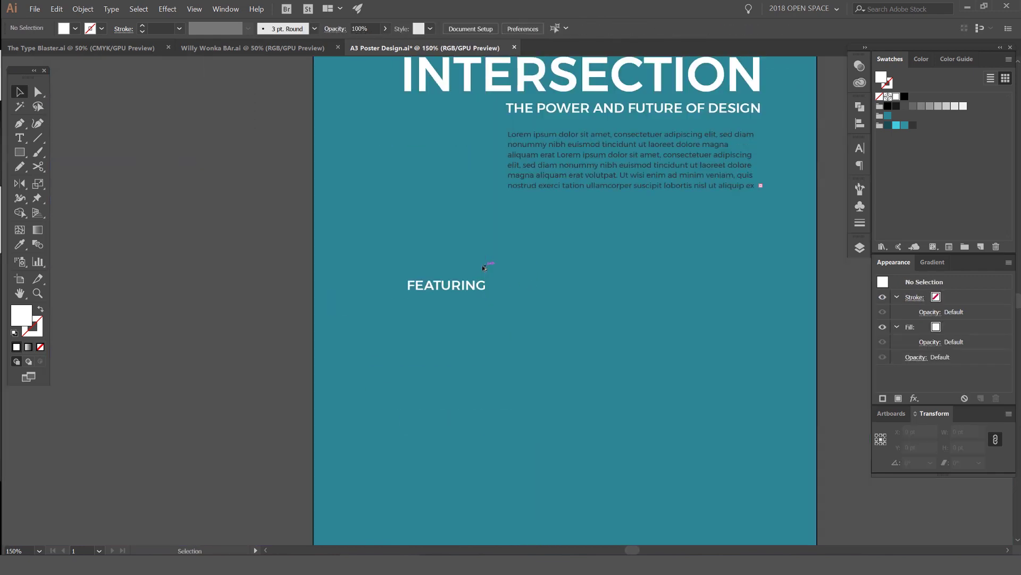
Step: Pan FEATURING back into view and reselect it
{"action": "scroll", "coordinate": [512, 211], "scroll_direction": "up", "scroll_amount": 2}
{"action": "left_click_drag", "start_coordinate": [509, 354], "coordinate": [517, 271]}
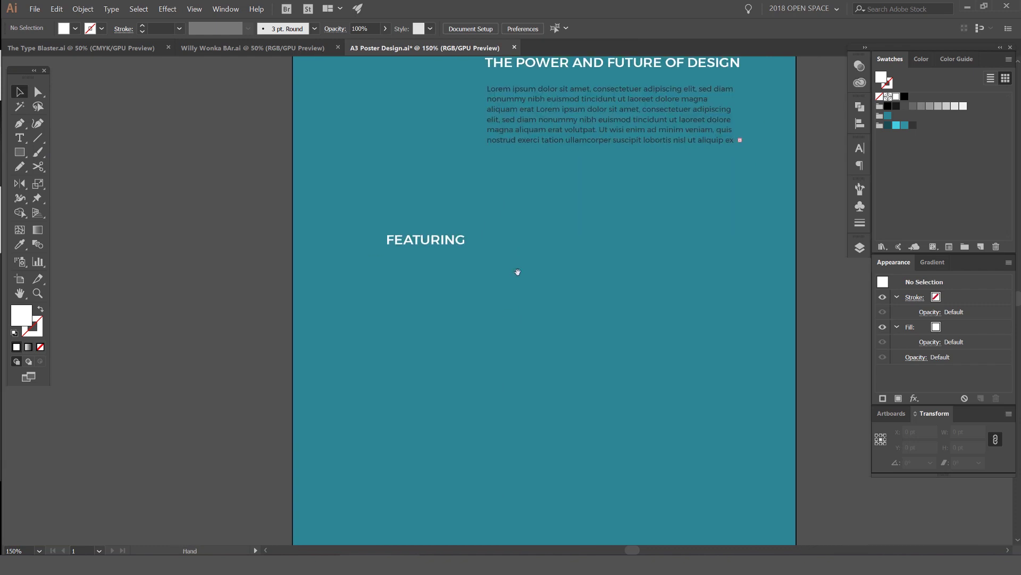
{"action": "left_click_drag", "start_coordinate": [463, 243], "coordinate": [440, 176]}
{"action": "left_click", "coordinate": [432, 174]}
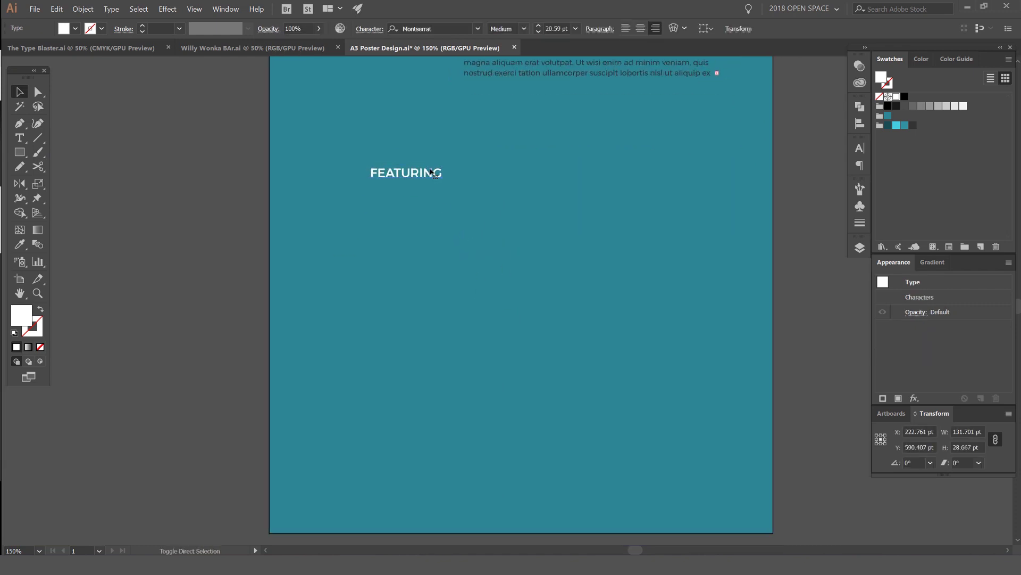
Step: Copy FEATURING straight down, retype it as FREE TICKETS, then undo the attempt
{"action": "left_click", "coordinate": [468, 165]}
{"action": "left_click_drag", "start_coordinate": [401, 174], "coordinate": [401, 385]}
{"action": "key", "text": "t"}
{"action": "double_click", "coordinate": [416, 386]}
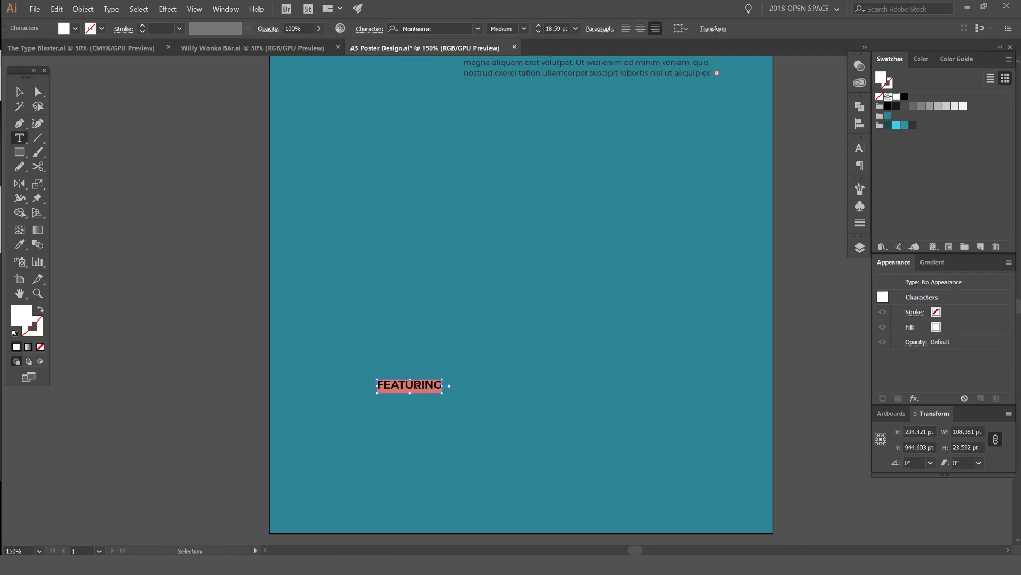
{"action": "type", "text": "free ticket"}
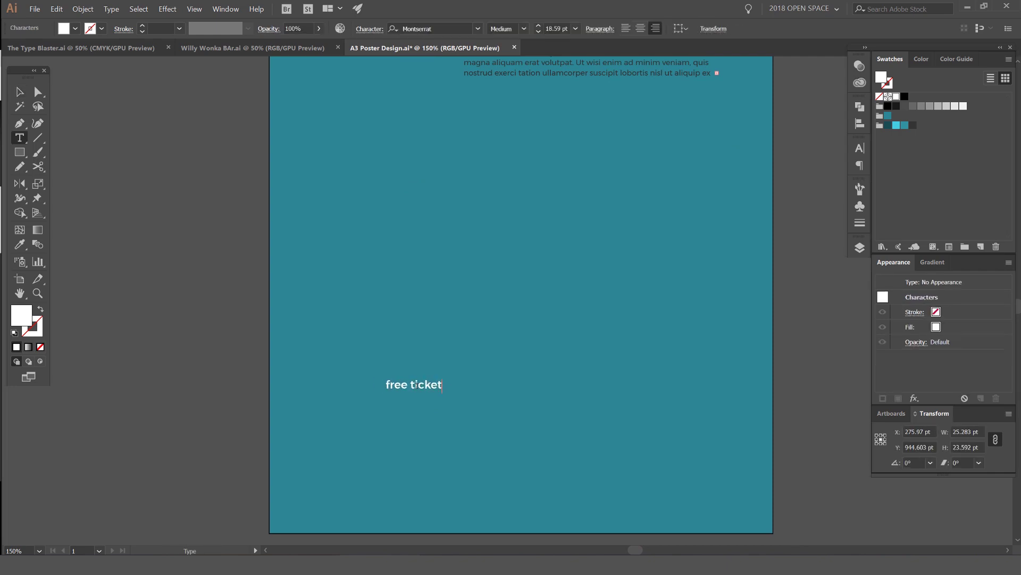
{"action": "key", "text": "ctrl+a"}
{"action": "type", "text": "FREE TICKETS"}
{"action": "key", "text": "Escape"}
{"action": "left_click", "coordinate": [512, 336]}
{"action": "key", "text": "ctrl+1"}
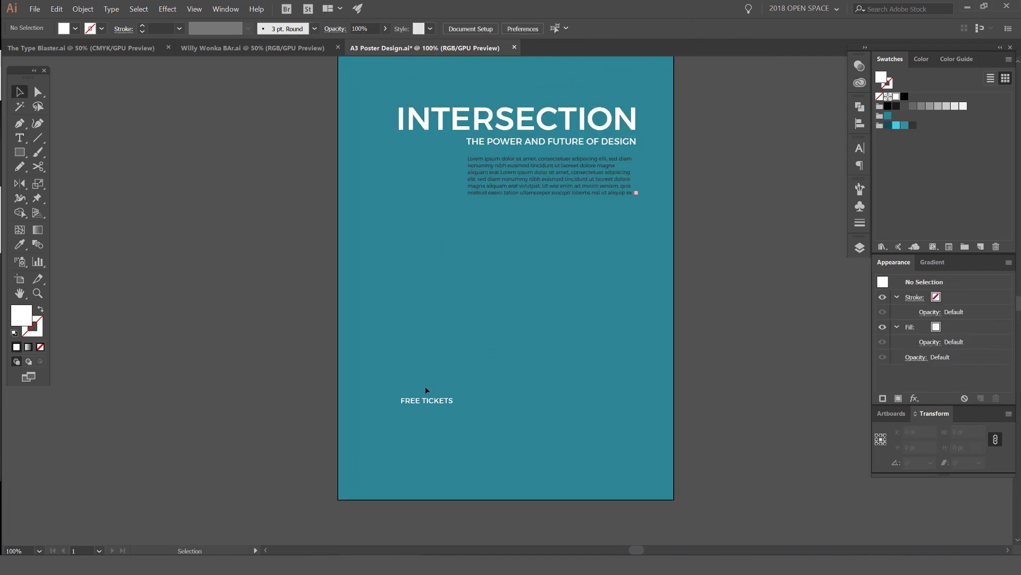
{"action": "key", "text": "ctrl+z"}
{"action": "key", "text": "ctrl+z"}
{"action": "key", "text": "ctrl+z"}
{"action": "key", "text": "ctrl+z"}
{"action": "key", "text": "ctrl+z"}
{"action": "key", "text": "ctrl+z"}
Step: Drop a copy of FEATURING near the poster's bottom and retype it as FREE TICKETS
{"action": "left_click_drag", "start_coordinate": [444, 263], "coordinate": [463, 414]}
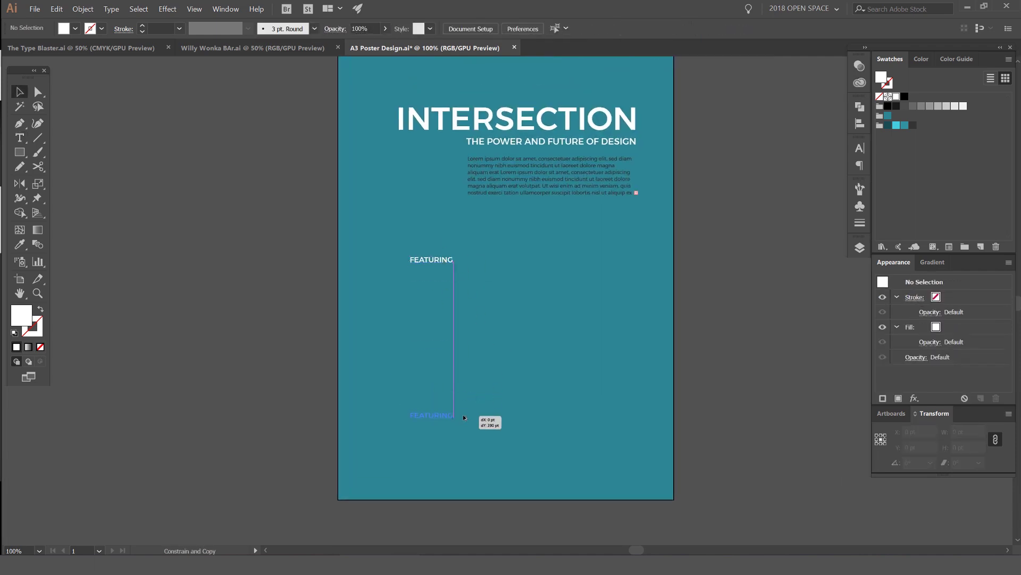
{"action": "key", "text": "t"}
{"action": "double_click", "coordinate": [431, 412]}
{"action": "left_click", "coordinate": [427, 411]}
{"action": "double_click", "coordinate": [426, 412]}
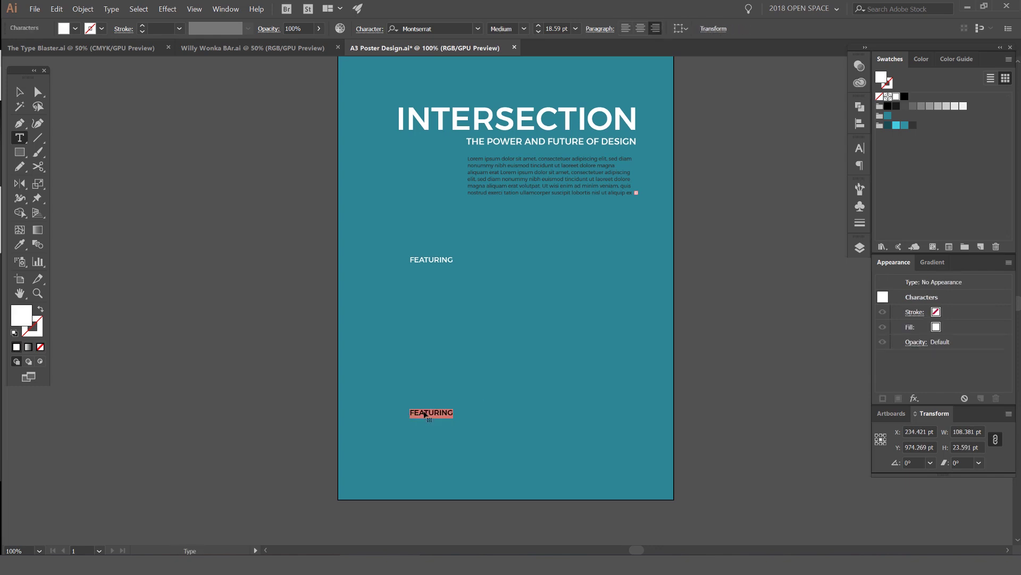
{"action": "type", "text": "FREE TIX"}
{"action": "type", "text": "ETS"}
{"action": "key", "text": "Escape"}
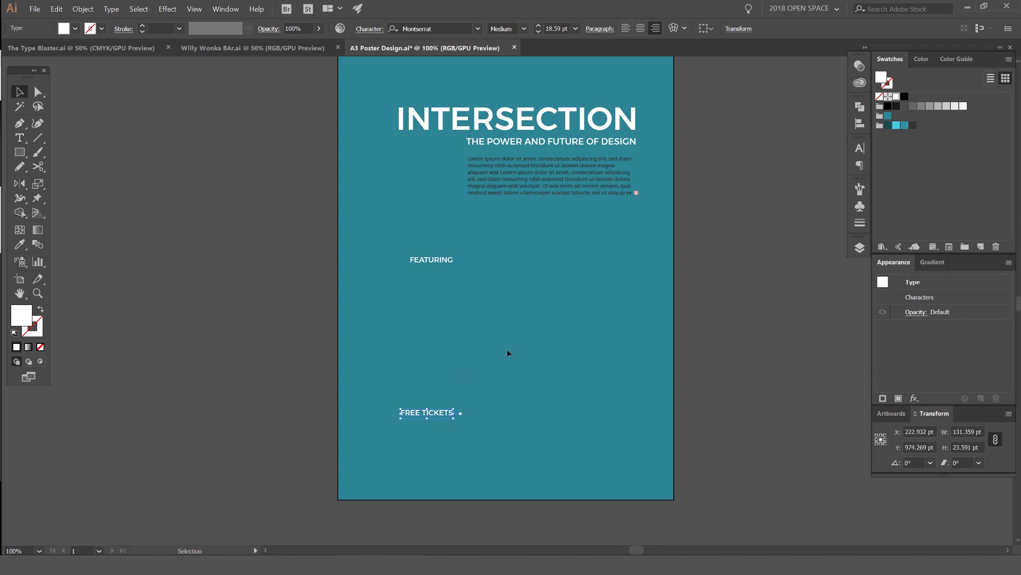
{"action": "left_click", "coordinate": [507, 349]}
{"action": "scroll", "coordinate": [515, 298], "scroll_direction": "up", "scroll_amount": 1}
Step: Place a copy of FEATURING to its right and turn off Smart Guides
{"action": "left_click_drag", "start_coordinate": [406, 249], "coordinate": [487, 239]}
{"action": "left_click", "coordinate": [195, 9]}
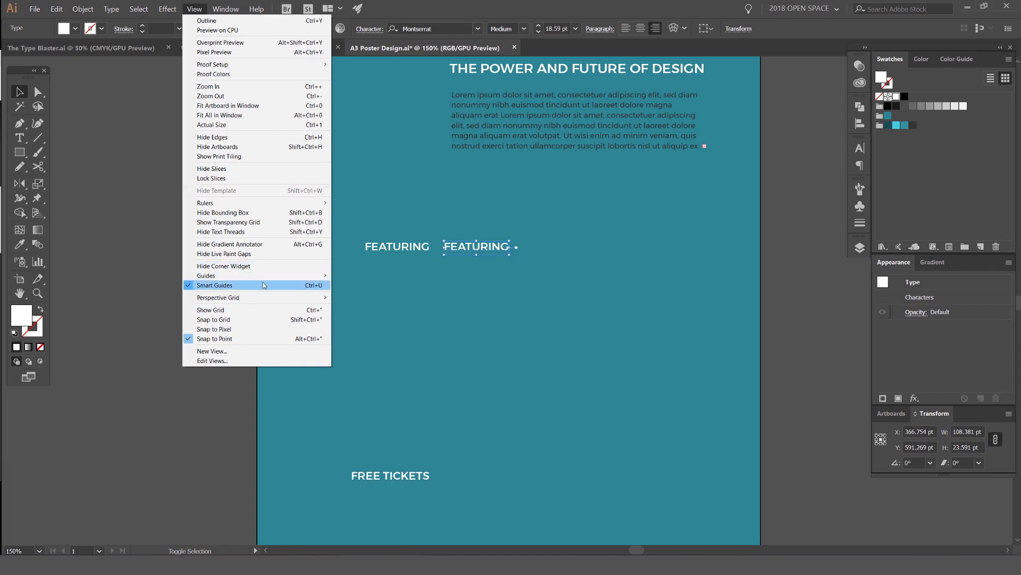
{"action": "left_click", "coordinate": [317, 286]}
Step: Shrink the right FEATURING to 16.91 pt and the left one to 14.59 pt
{"action": "scroll", "coordinate": [468, 213], "scroll_direction": "up", "scroll_amount": 3}
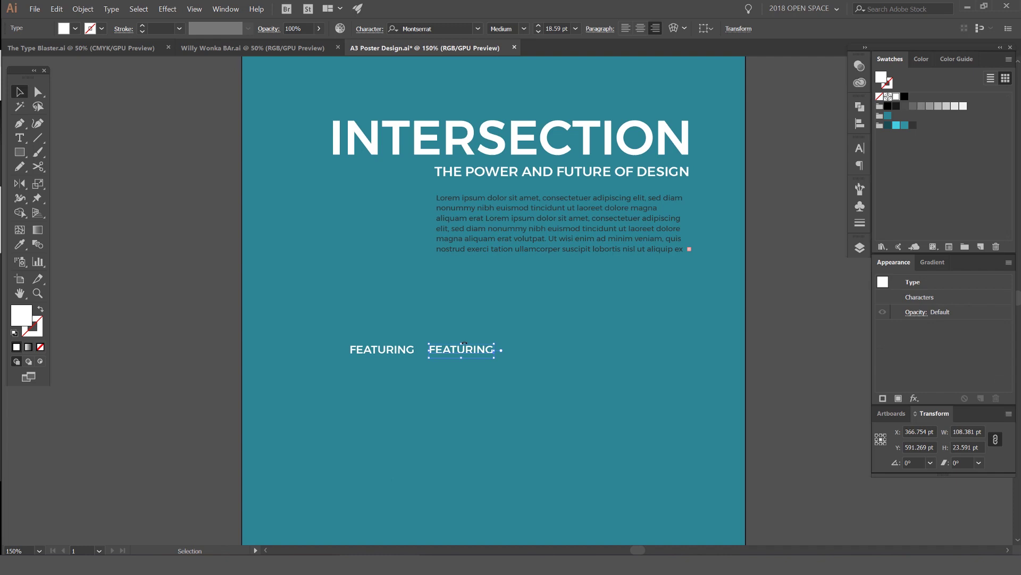
{"action": "left_click_drag", "start_coordinate": [464, 343], "coordinate": [486, 350]}
{"action": "left_click_drag", "start_coordinate": [485, 350], "coordinate": [445, 351]}
{"action": "left_click", "coordinate": [459, 322]}
{"action": "scroll", "coordinate": [459, 322], "scroll_direction": "down", "scroll_amount": 1}
{"action": "left_click", "coordinate": [442, 343]}
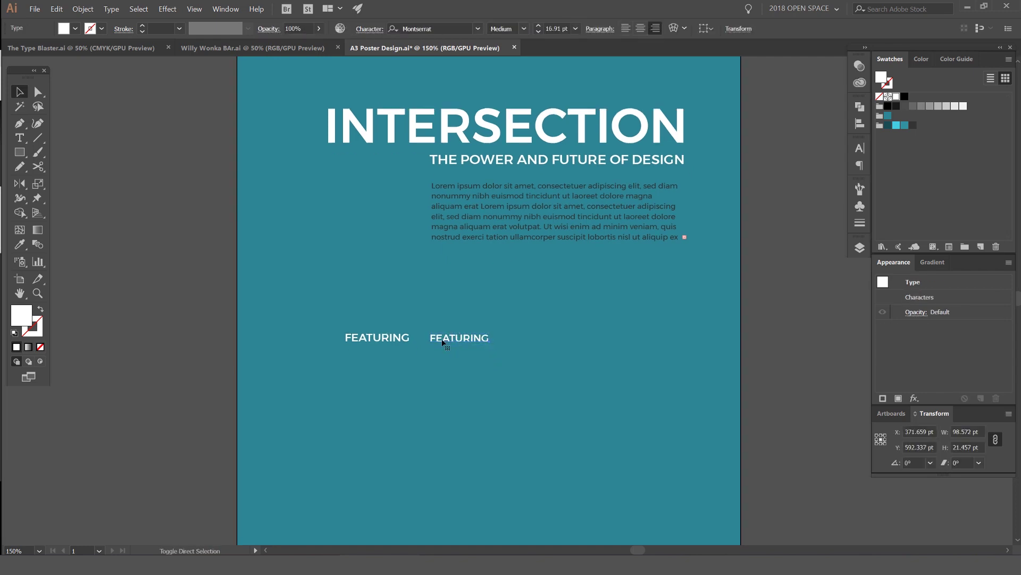
{"action": "key", "text": "ctrl+z"}
{"action": "key", "text": "ctrl+z"}
{"action": "key", "text": "ctrl+z"}
{"action": "key", "text": "ctrl+z"}
{"action": "key", "text": "ctrl+z"}
{"action": "key", "text": "ctrl+z"}
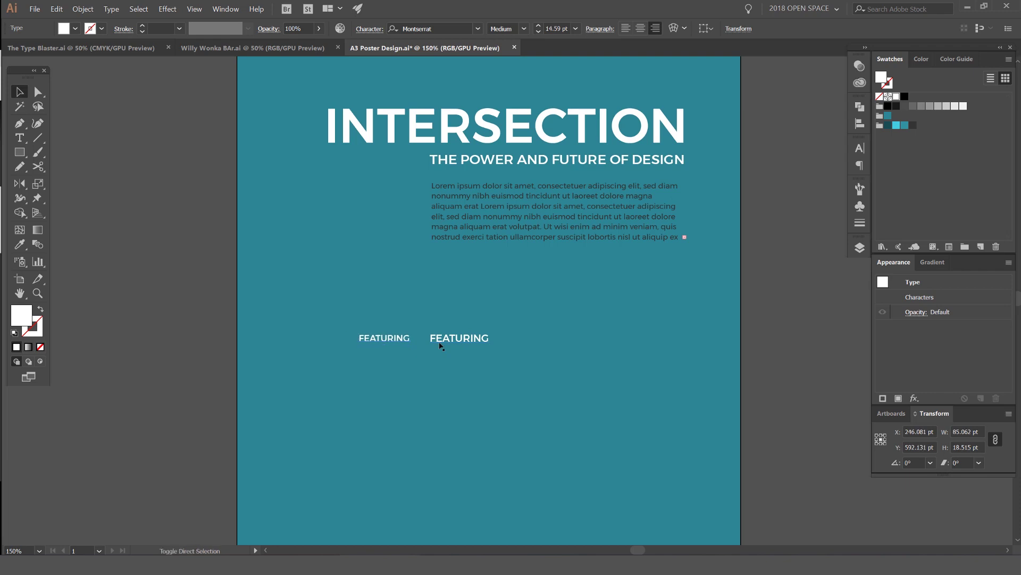
{"action": "key", "text": "ctrl+z"}
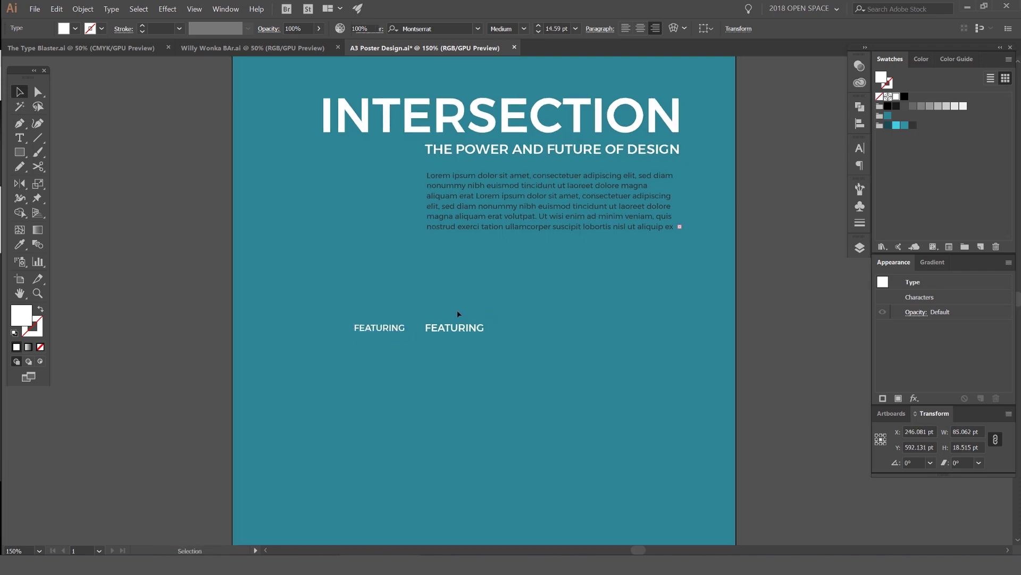
Step: Try enlarging the second FEATURING label, then undo the enlargement
{"action": "scroll", "coordinate": [463, 306], "scroll_direction": "up", "scroll_amount": 1}
{"action": "scroll", "coordinate": [468, 304], "scroll_direction": "down", "scroll_amount": 1}
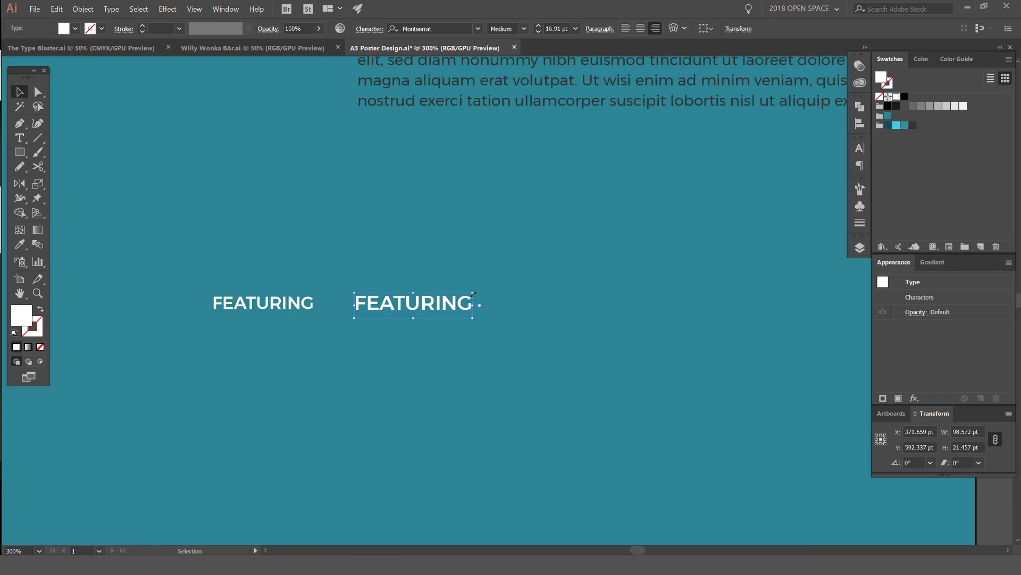
{"action": "left_click_drag", "start_coordinate": [474, 293], "coordinate": [652, 293]}
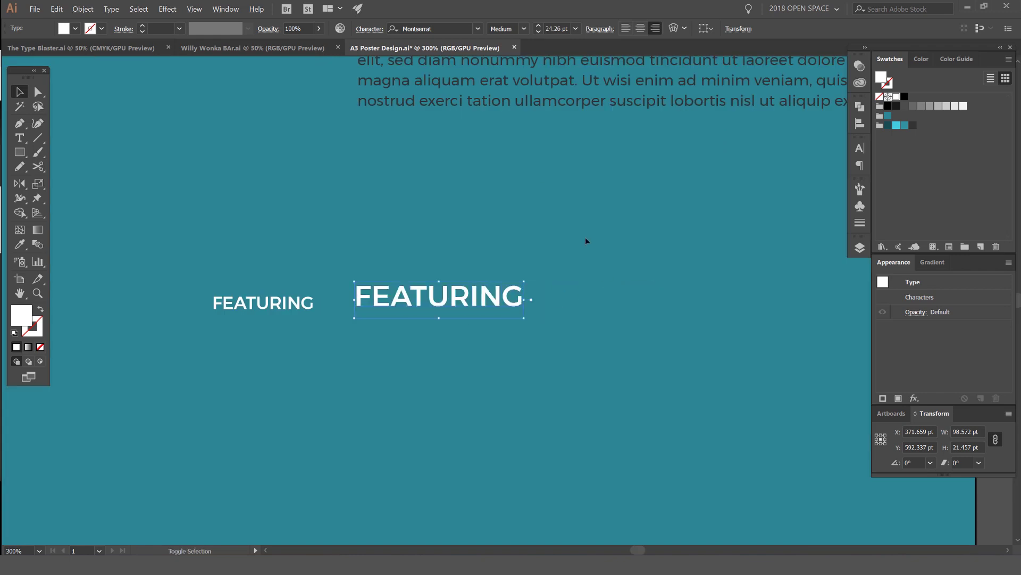
{"action": "left_click", "coordinate": [585, 237]}
{"action": "left_click_drag", "start_coordinate": [585, 238], "coordinate": [482, 184]}
{"action": "key", "text": "ctrl+minus"}
{"action": "key", "text": "ctrl+z"}
{"action": "key", "text": "ctrl+z"}
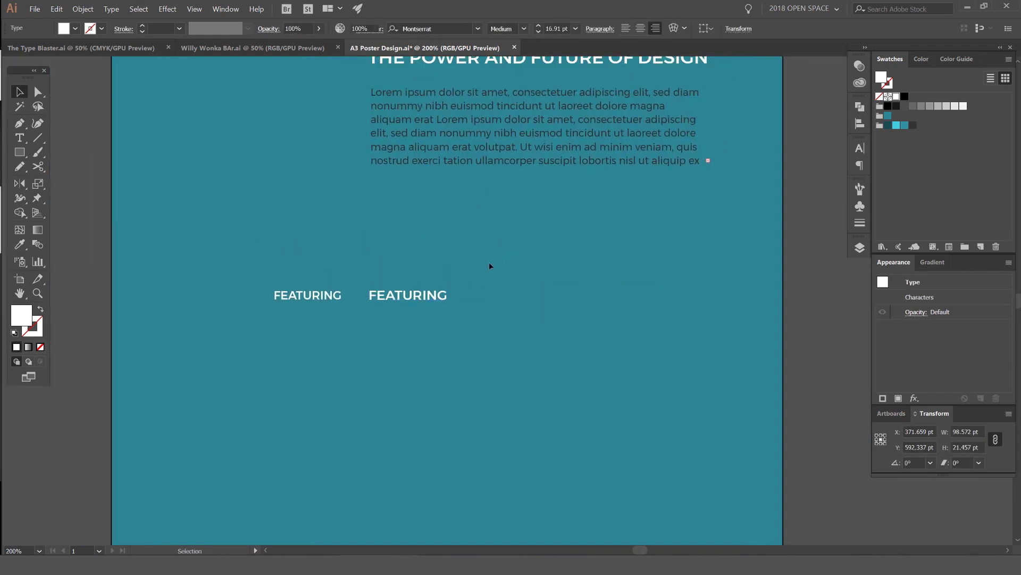
Step: Vertically align both FEATURING labels and select the right label's text to retype
{"action": "left_click", "coordinate": [486, 263]}
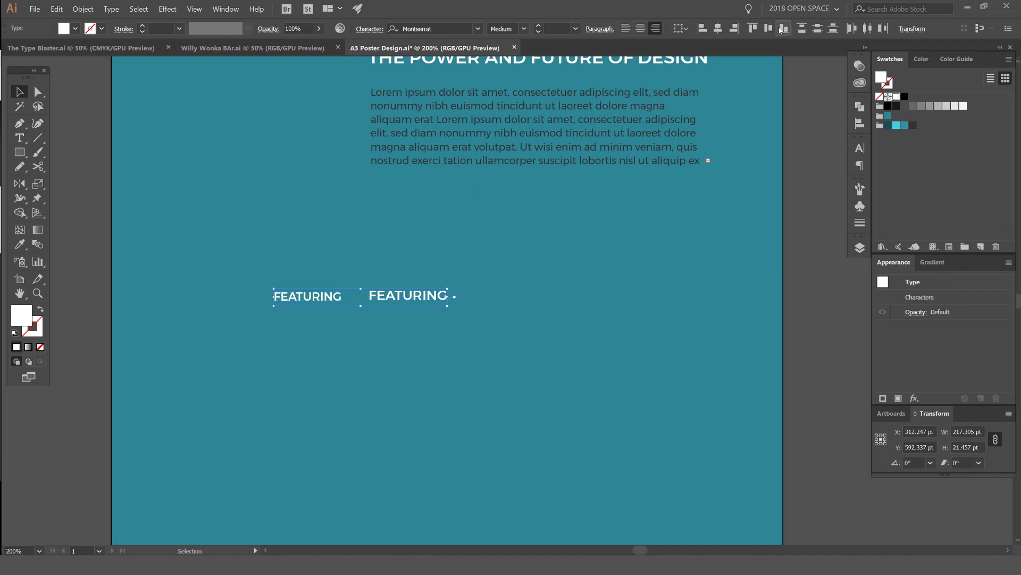
{"action": "left_click", "coordinate": [774, 29]}
{"action": "left_click", "coordinate": [400, 265]}
{"action": "key", "text": "ctrl+plus"}
{"action": "left_click", "coordinate": [383, 266]}
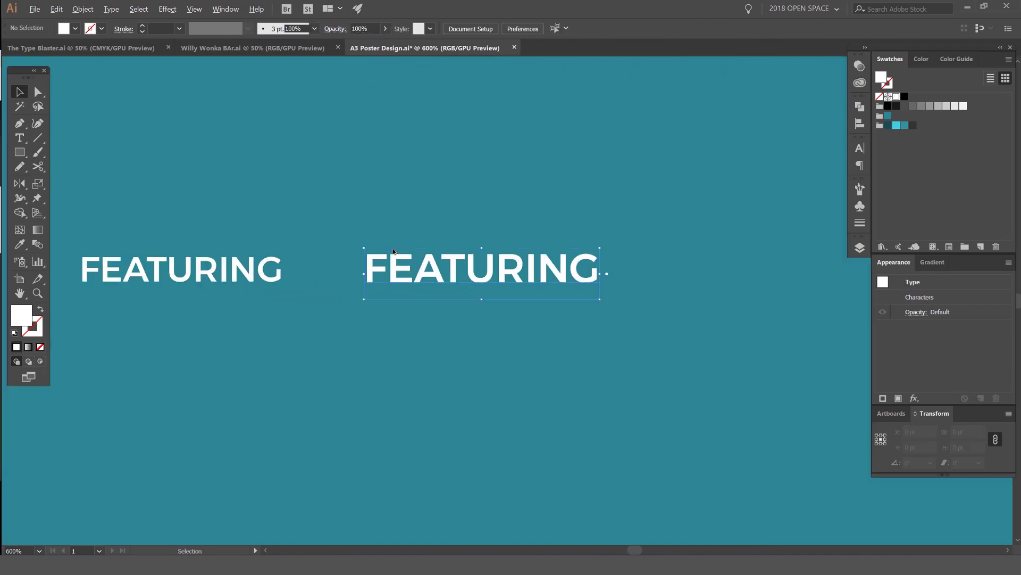
{"action": "left_click", "coordinate": [700, 85]}
{"action": "left_click_drag", "start_coordinate": [365, 254], "coordinate": [532, 214]}
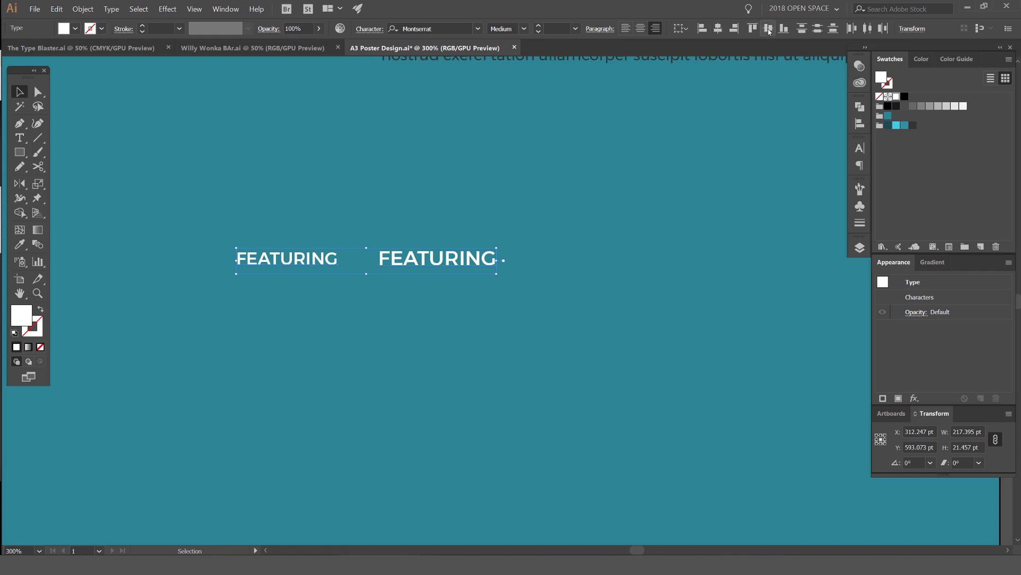
{"action": "left_click", "coordinate": [527, 156]}
{"action": "double_click", "coordinate": [468, 255]}
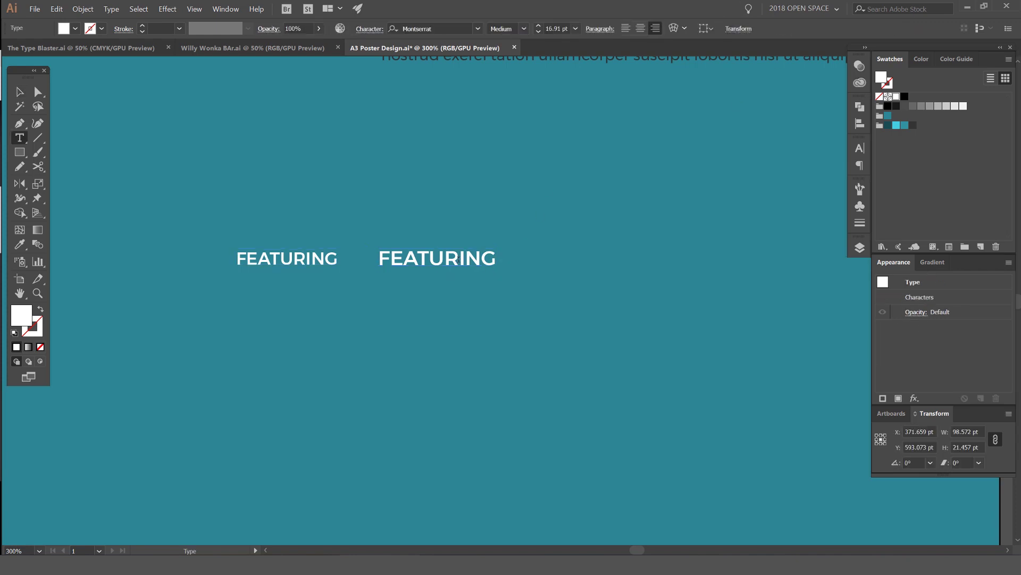
{"action": "key", "text": "ctrl+a"}
Step: Type the featured speaker's full name into the second label, correcting typos
{"action": "type", "text": "SPEACK"}
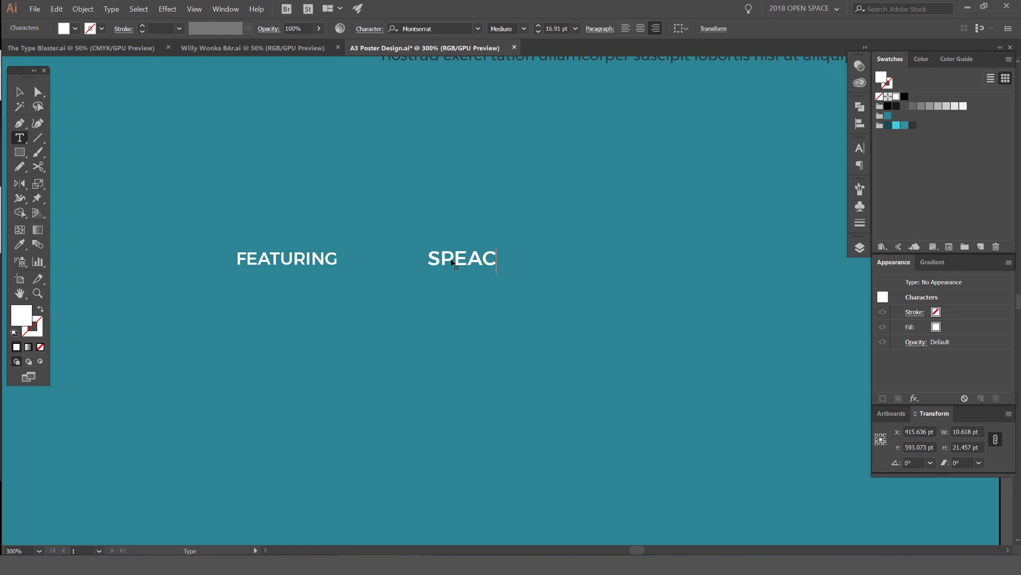
{"action": "key", "text": "BackSpace"}
{"action": "key", "text": "BackSpace"}
{"action": "key", "text": "BackSpace"}
{"action": "key", "text": "BackSpace"}
{"action": "key", "text": "BackSpace"}
{"action": "key", "text": "BackSpace"}
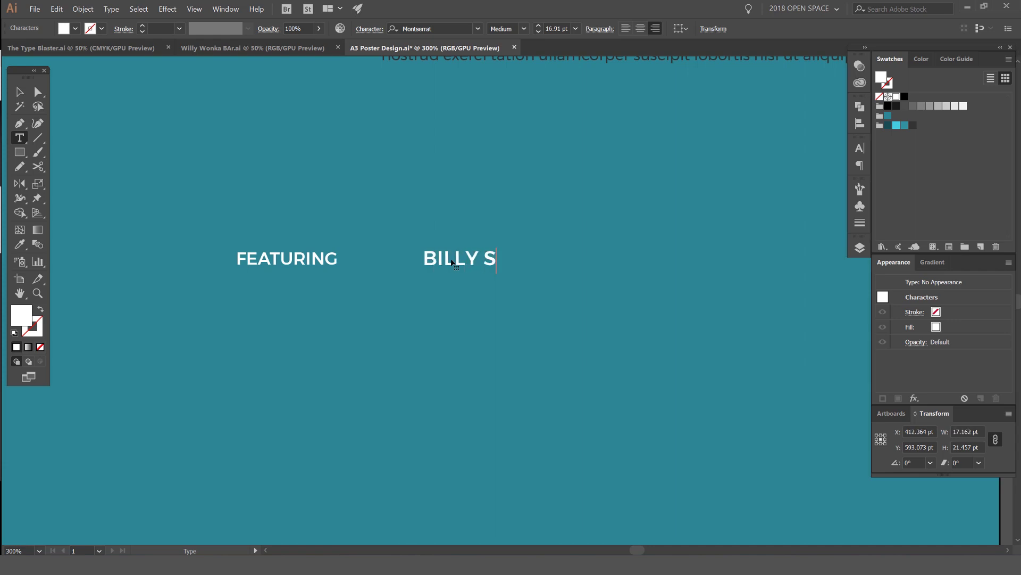
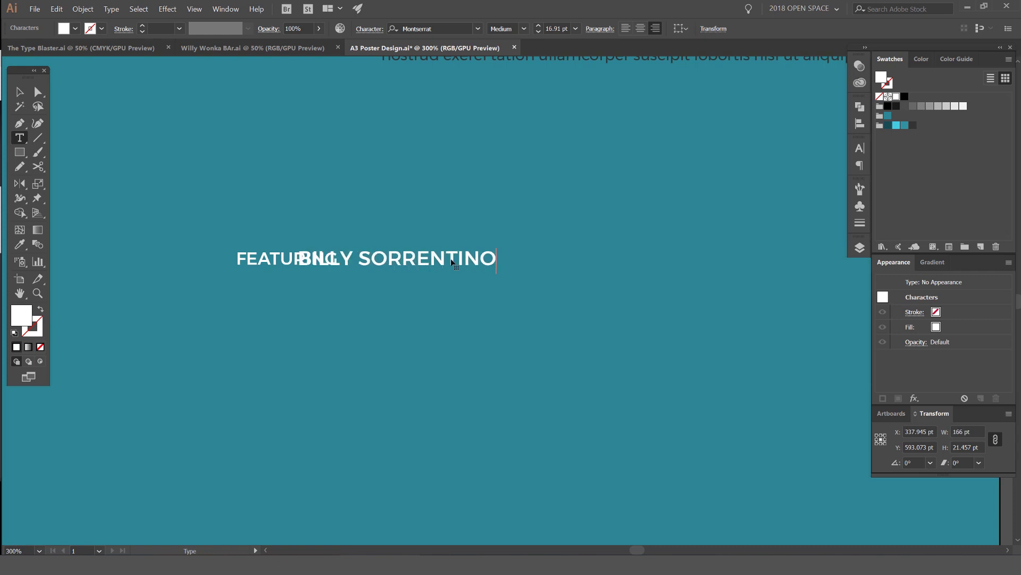
{"action": "key", "text": "Escape"}
Step: Move the name right and left-align it to the body paragraph as key object
{"action": "left_click_drag", "start_coordinate": [451, 261], "coordinate": [514, 262]}
{"action": "key", "text": "ctrl+minus"}
{"action": "key", "text": "ctrl+minus"}
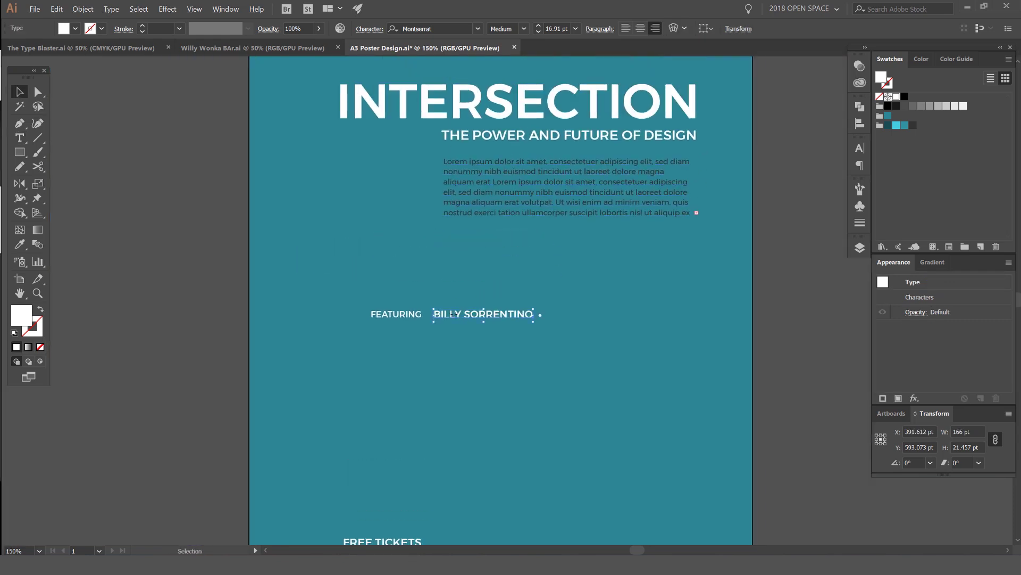
{"action": "left_click", "coordinate": [688, 170], "text": "shift"}
{"action": "left_click", "coordinate": [688, 171]}
{"action": "left_click", "coordinate": [702, 28]}
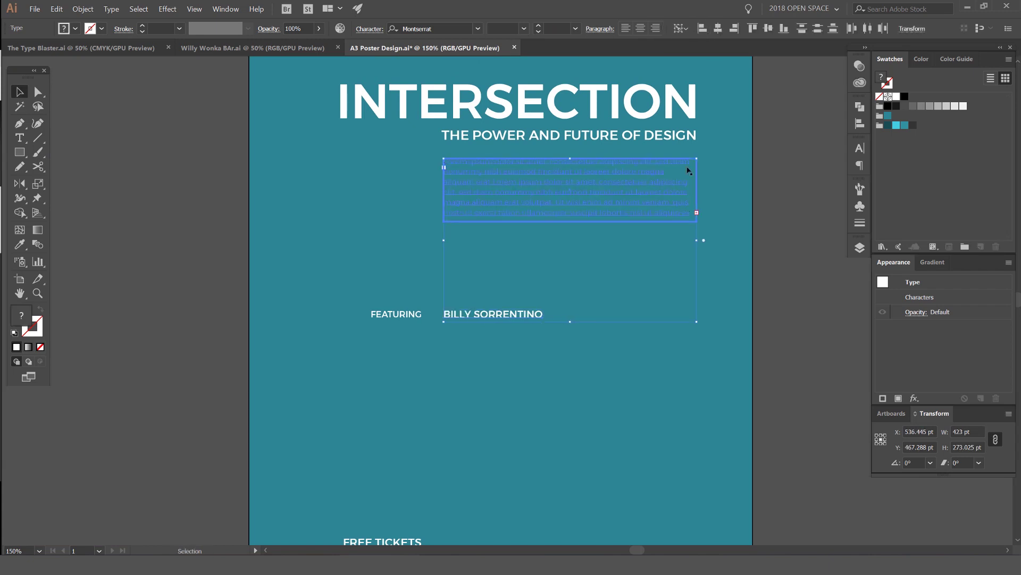
{"action": "left_click", "coordinate": [513, 273]}
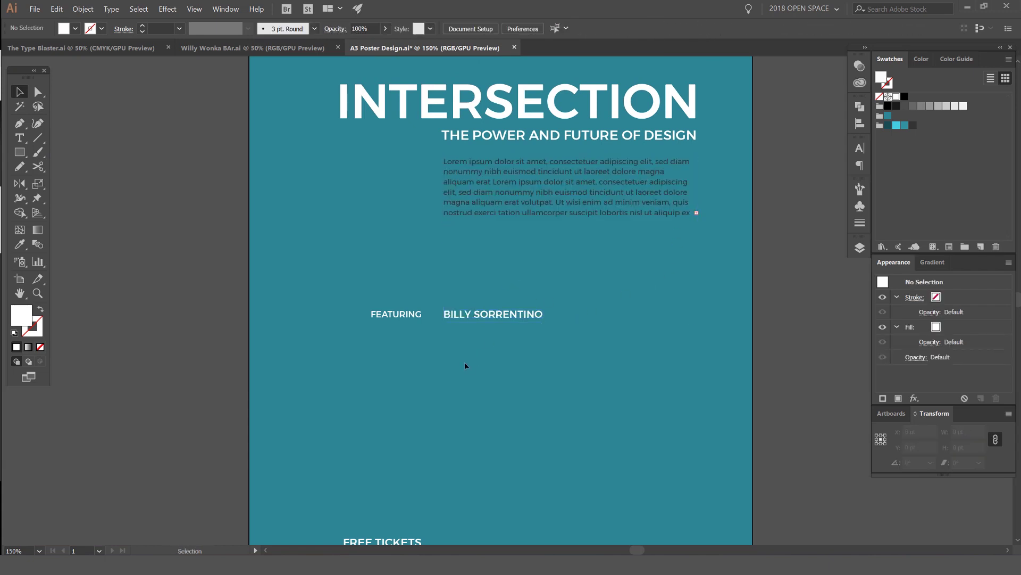
Step: Nudge FEATURING and FREE TICKETS slightly to the right
{"action": "left_click", "coordinate": [405, 317]}
{"action": "scroll", "coordinate": [427, 239], "scroll_direction": "down", "scroll_amount": 2}
{"action": "left_click", "coordinate": [372, 480], "text": "shift"}
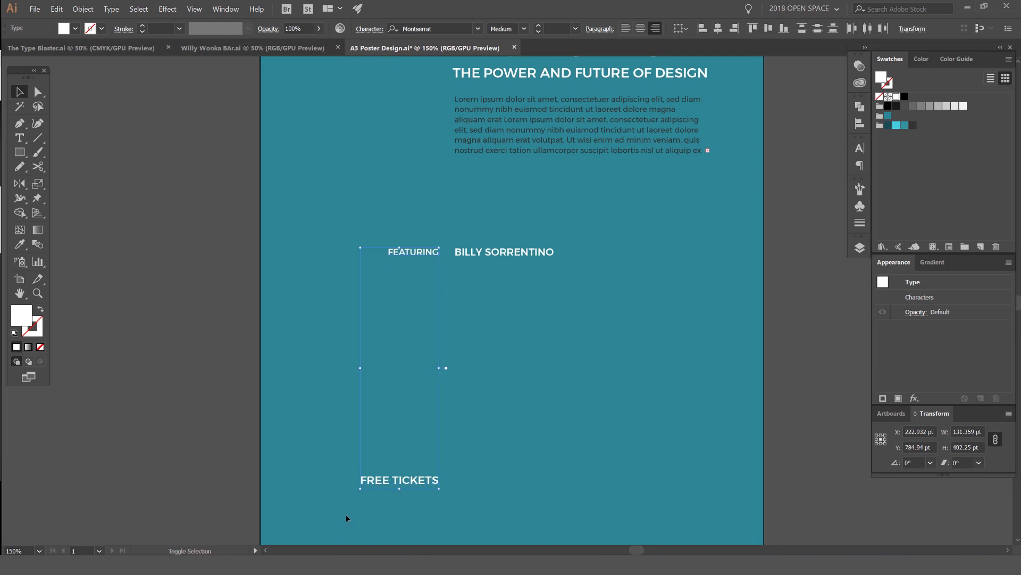
{"action": "key", "text": "shift+Right"}
{"action": "left_click", "coordinate": [359, 508]}
Step: Copy FEATURING's type style onto FREE TICKETS with the Eyedropper
{"action": "left_click", "coordinate": [383, 480]}
{"action": "left_click_drag", "start_coordinate": [458, 344], "coordinate": [444, 333]}
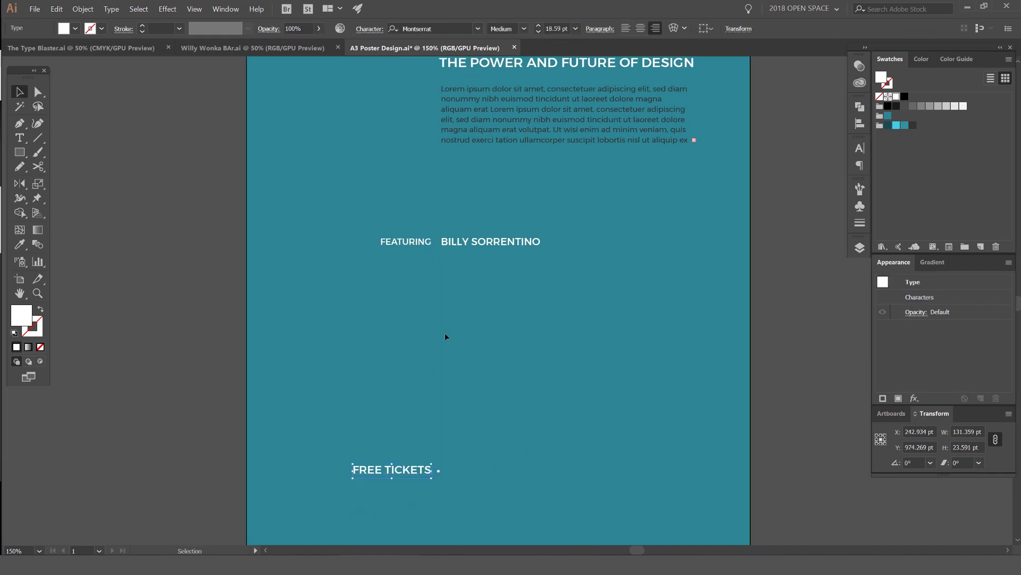
{"action": "key", "text": "i"}
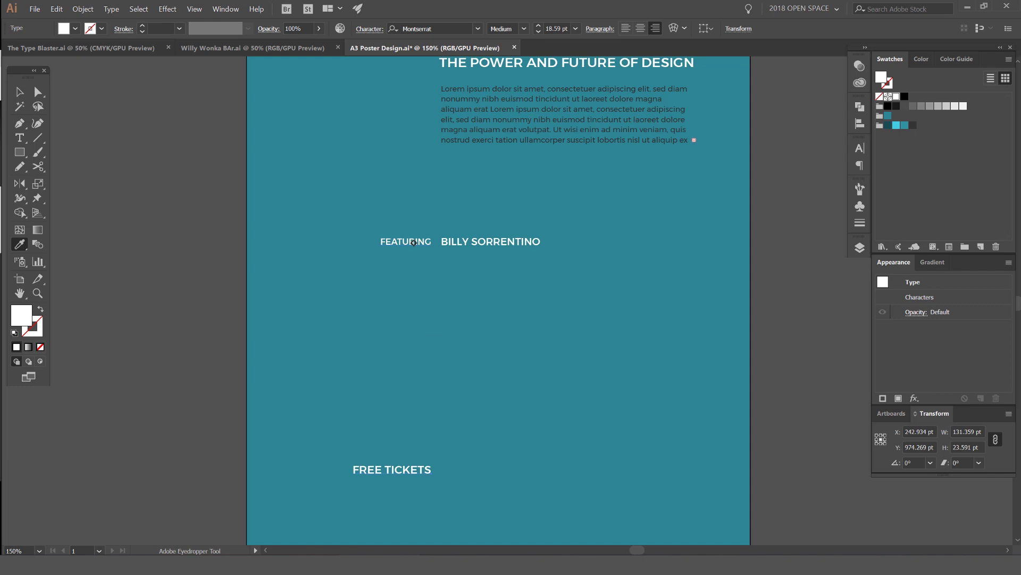
{"action": "key", "text": "ctrl+="}
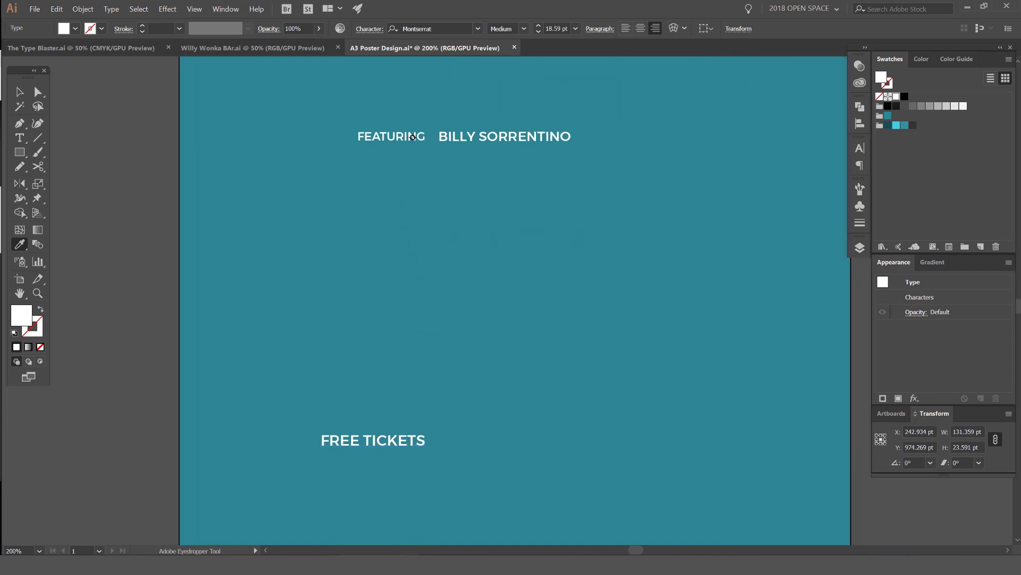
{"action": "left_click", "coordinate": [413, 137]}
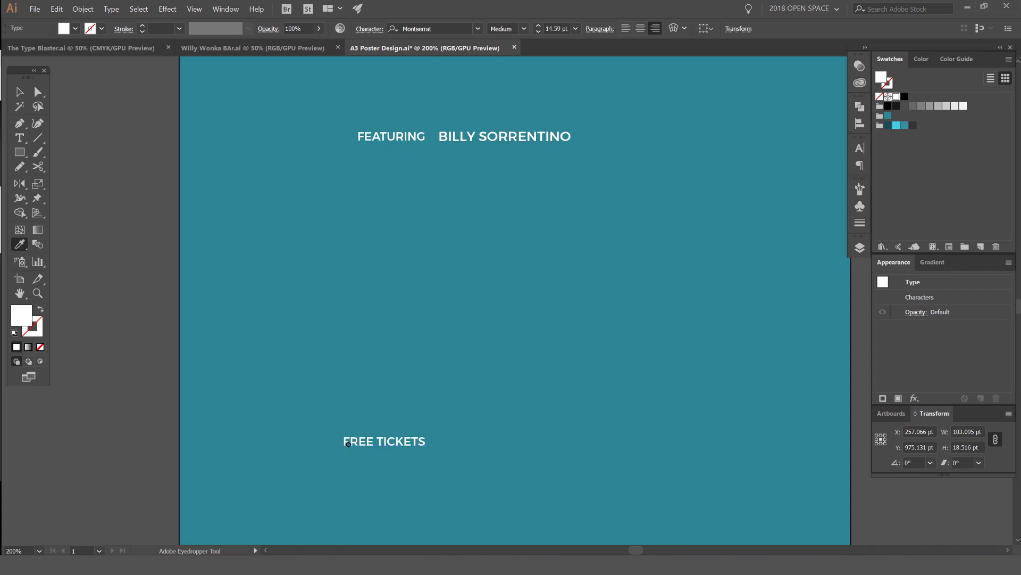
Step: Change the FEATURING label to Black font weight
{"action": "key", "text": "v"}
{"action": "left_click", "coordinate": [403, 139]}
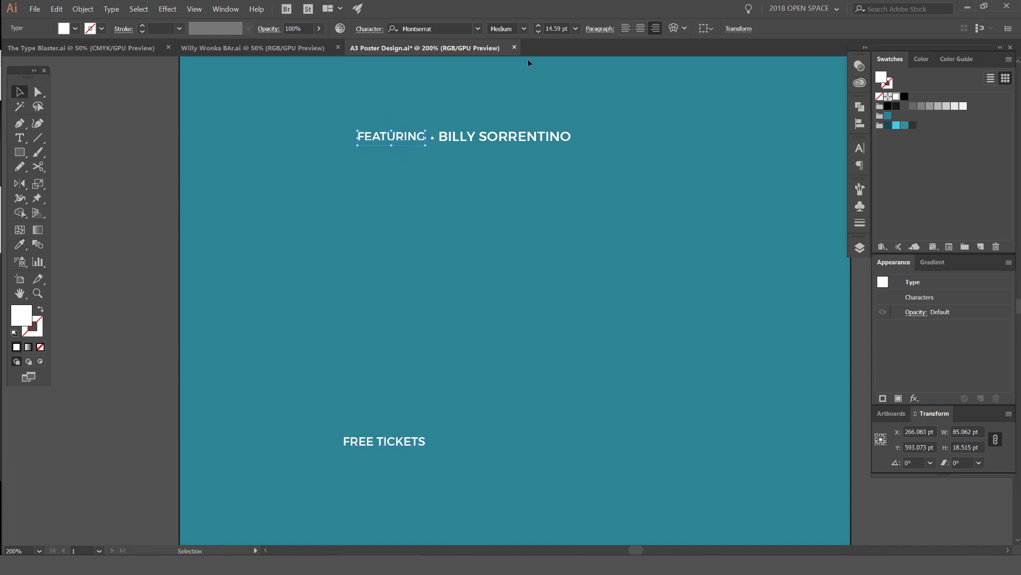
{"action": "left_click", "coordinate": [524, 28]}
{"action": "left_click", "coordinate": [506, 239]}
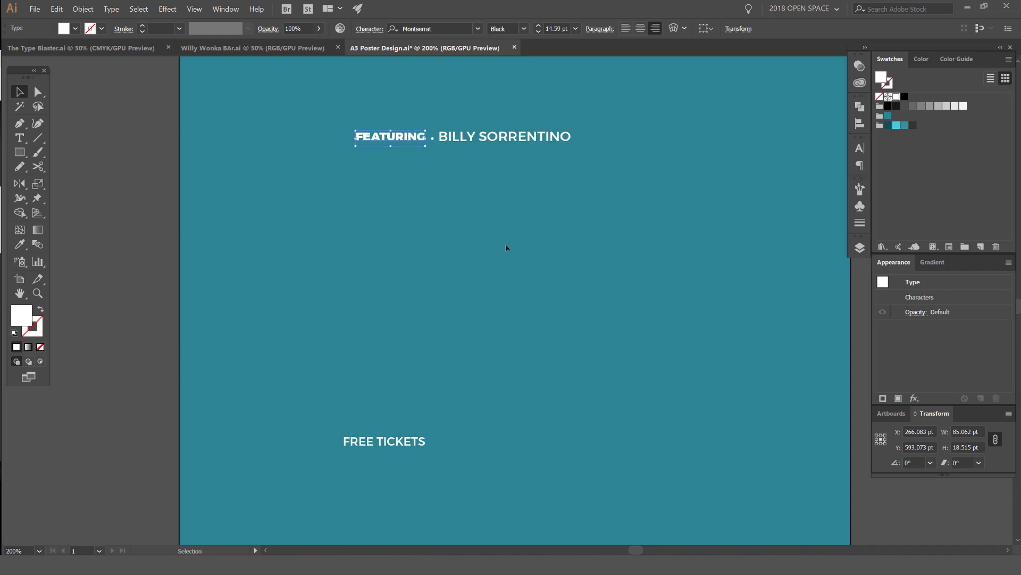
{"action": "left_click", "coordinate": [404, 186]}
Step: Try Black weight on FREE TICKETS, undo it, and zoom out to the poster
{"action": "left_click", "coordinate": [379, 446]}
{"action": "key", "text": "i"}
{"action": "left_click", "coordinate": [384, 133]}
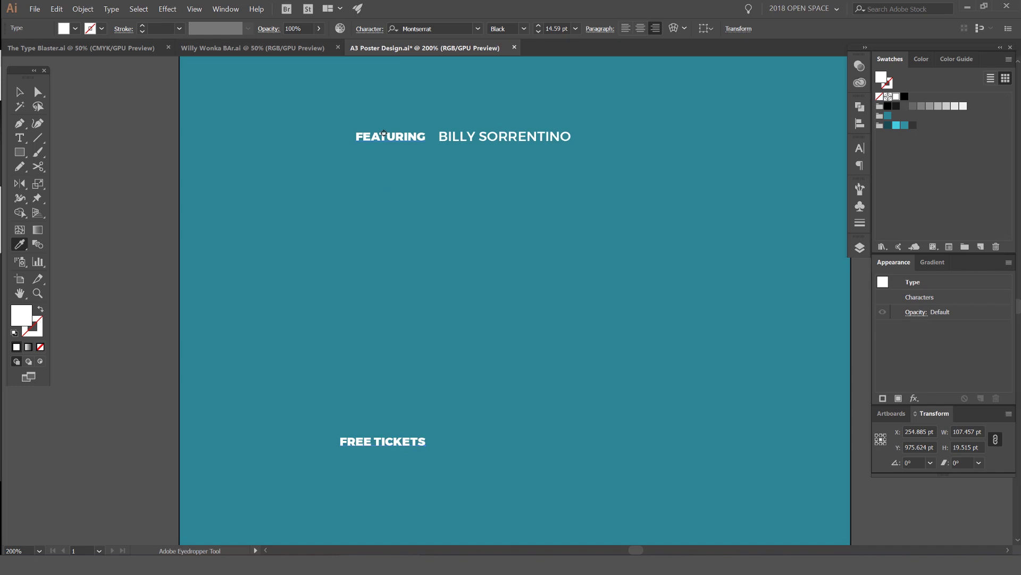
{"action": "key", "text": "ctrl+z"}
{"action": "key", "text": "ctrl+z"}
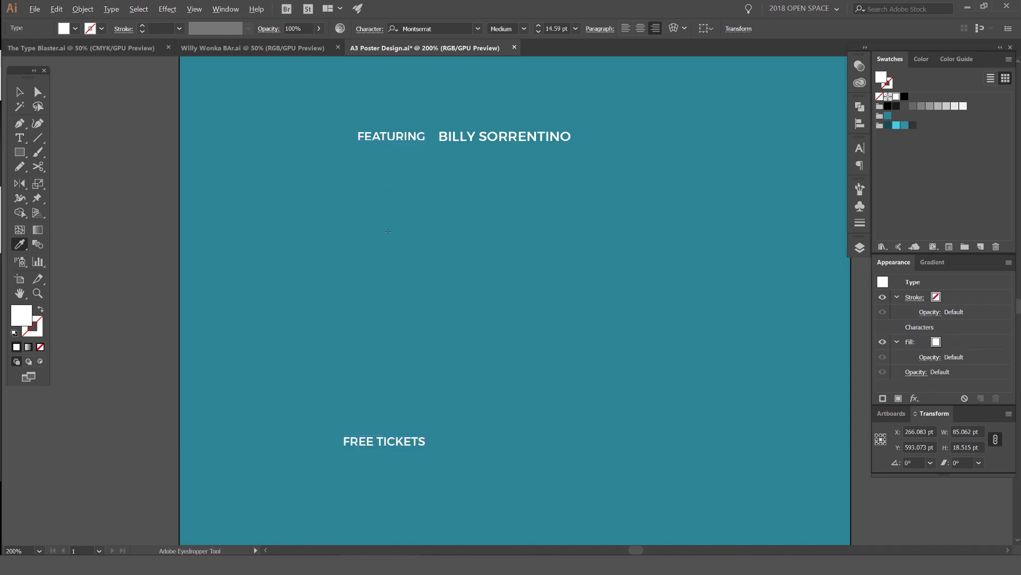
{"action": "key", "text": "ctrl+minus"}
{"action": "key", "text": "v"}
{"action": "left_click", "coordinate": [547, 217]}
{"action": "scroll", "coordinate": [470, 156], "scroll_direction": "up", "scroll_amount": 1}
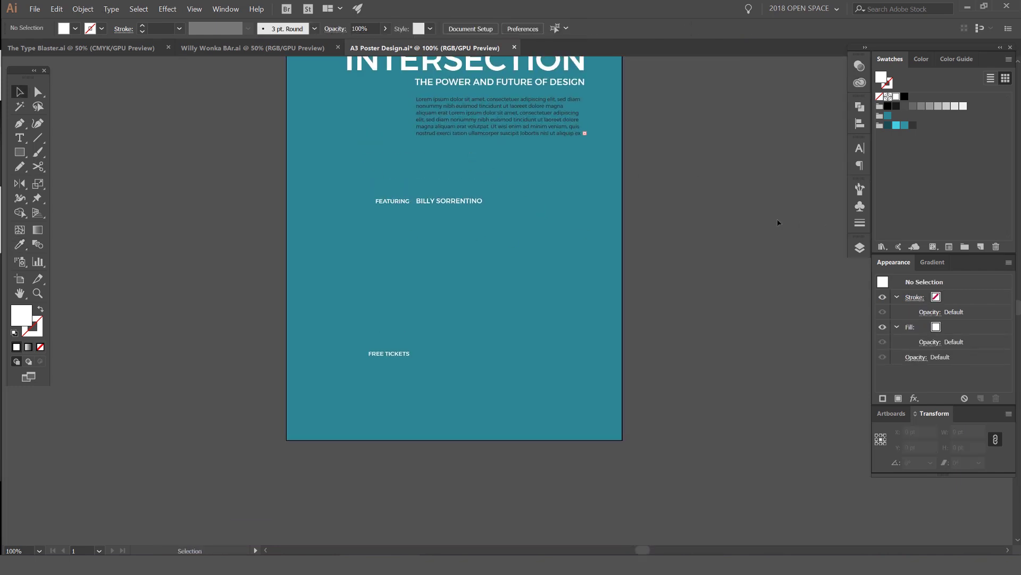
{"action": "scroll", "coordinate": [504, 191], "scroll_direction": "up", "scroll_amount": 3}
Step: Duplicate the speaker's name just below it and replace the copy with placeholder text
{"action": "left_click_drag", "start_coordinate": [392, 225], "coordinate": [397, 235]}
{"action": "double_click", "coordinate": [397, 236]}
{"action": "key", "text": "ctrl+a"}
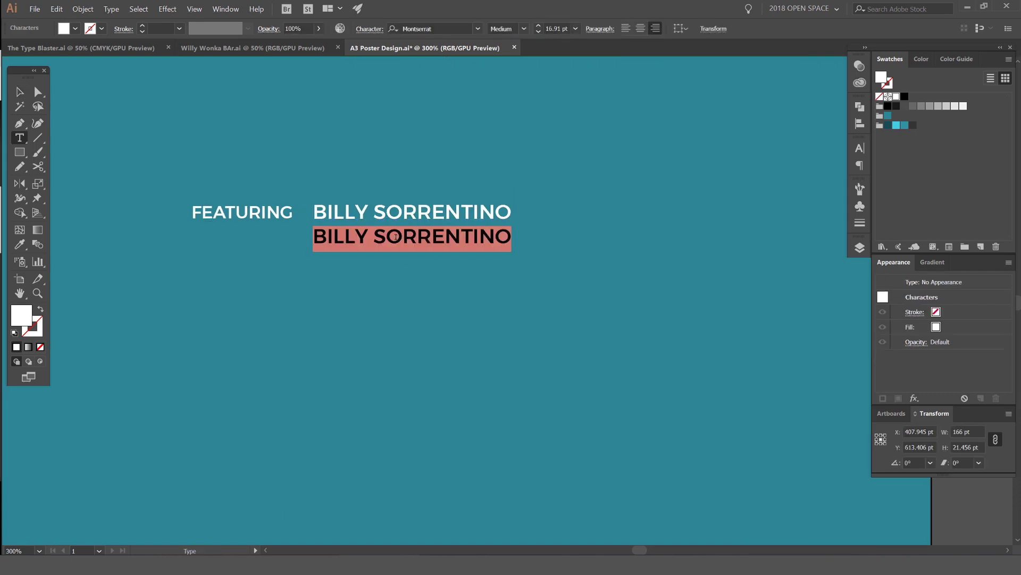
{"action": "left_click", "coordinate": [111, 9]}
{"action": "left_click", "coordinate": [133, 212]}
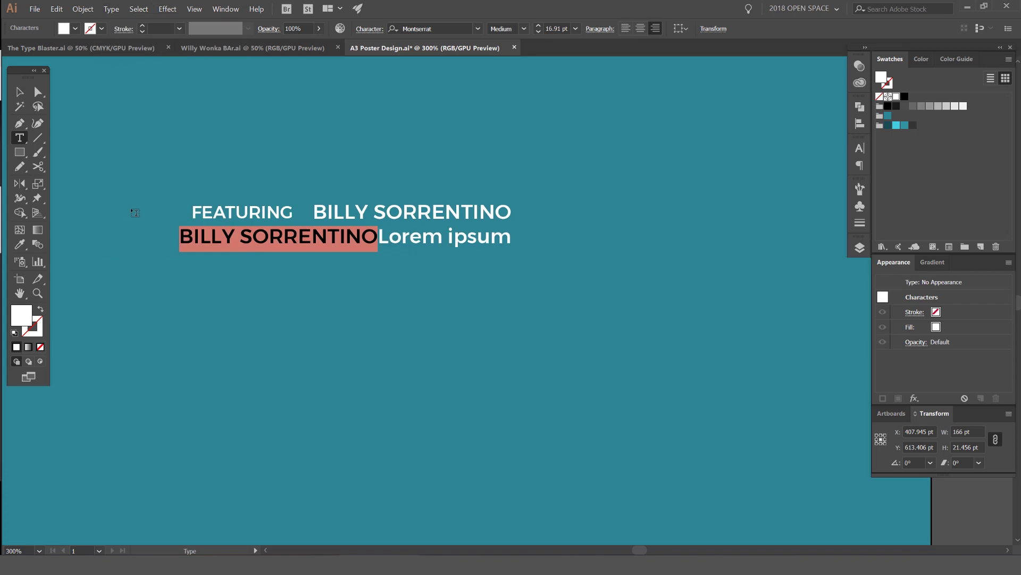
{"action": "left_click", "coordinate": [25, 91]}
{"action": "left_click_drag", "start_coordinate": [435, 251], "coordinate": [435, 251]}
Step: Refill the second line with Lorem ipsum placeholder and move it left under the name
{"action": "key", "text": "t"}
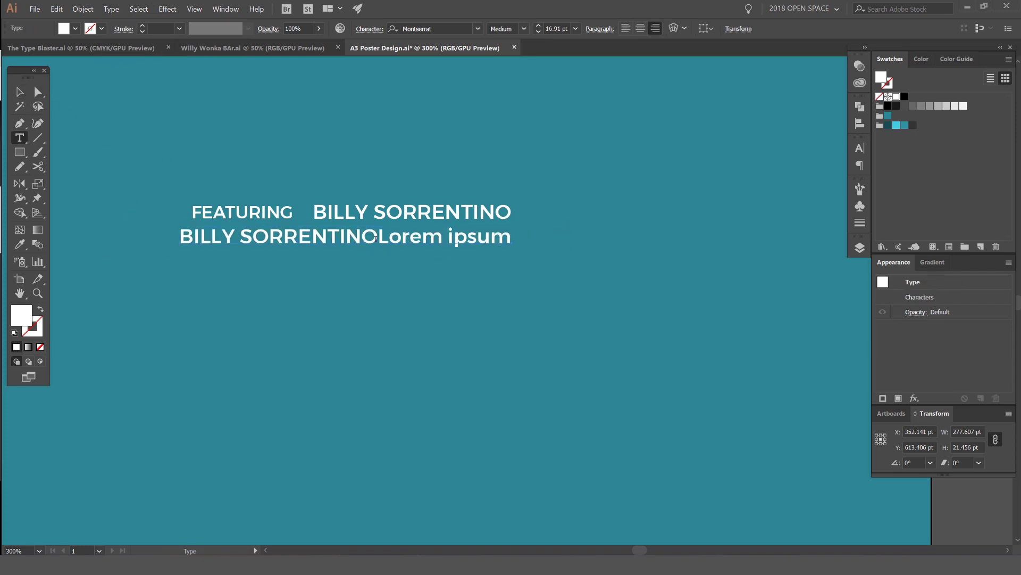
{"action": "triple_click", "coordinate": [369, 243]}
{"action": "key", "text": "BackSpace"}
{"action": "left_click", "coordinate": [111, 9]}
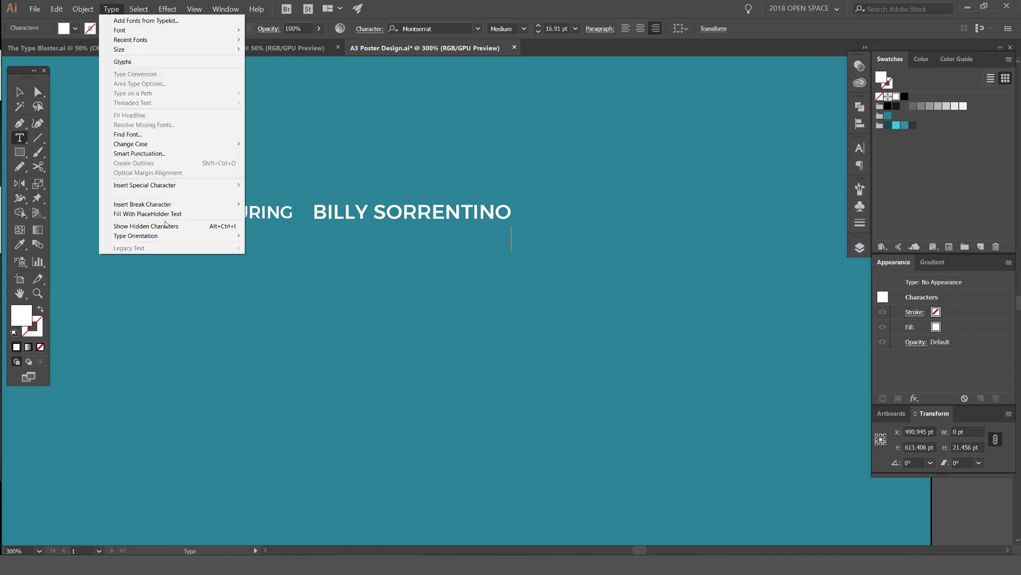
{"action": "left_click", "coordinate": [154, 213]}
{"action": "key", "text": "Escape"}
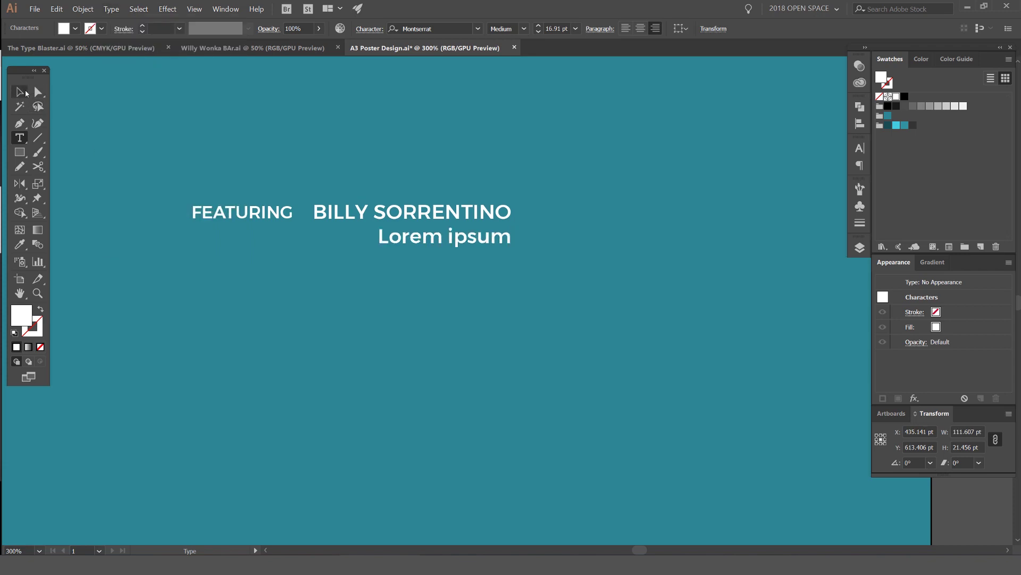
{"action": "left_click_drag", "start_coordinate": [460, 237], "coordinate": [379, 237]}
{"action": "key", "text": "ctrl+minus"}
Step: Give the Lorem ipsum line the body paragraph's style and align its left edge under the name
{"action": "key", "text": "i"}
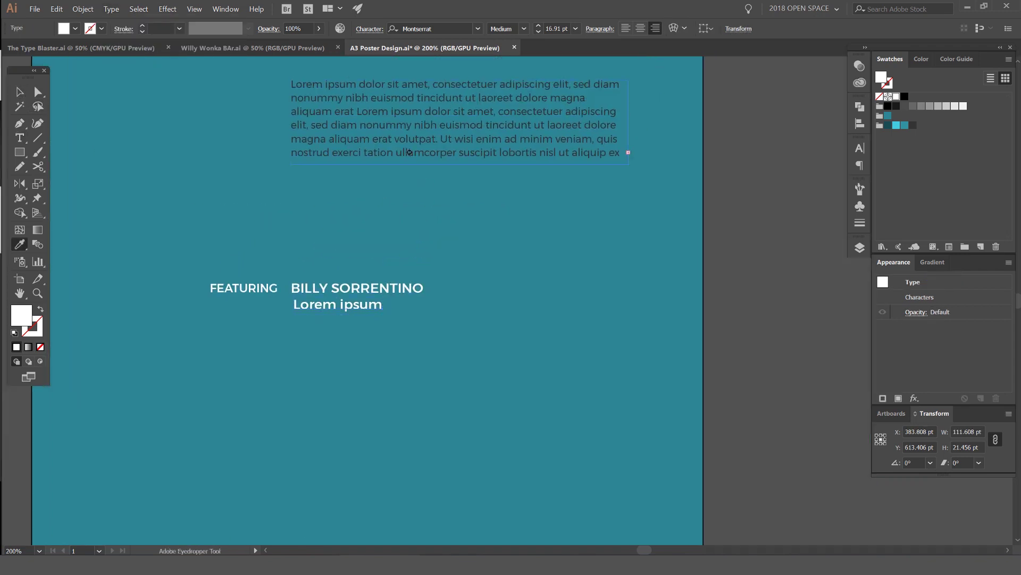
{"action": "left_click", "coordinate": [412, 139]}
{"action": "key", "text": "v"}
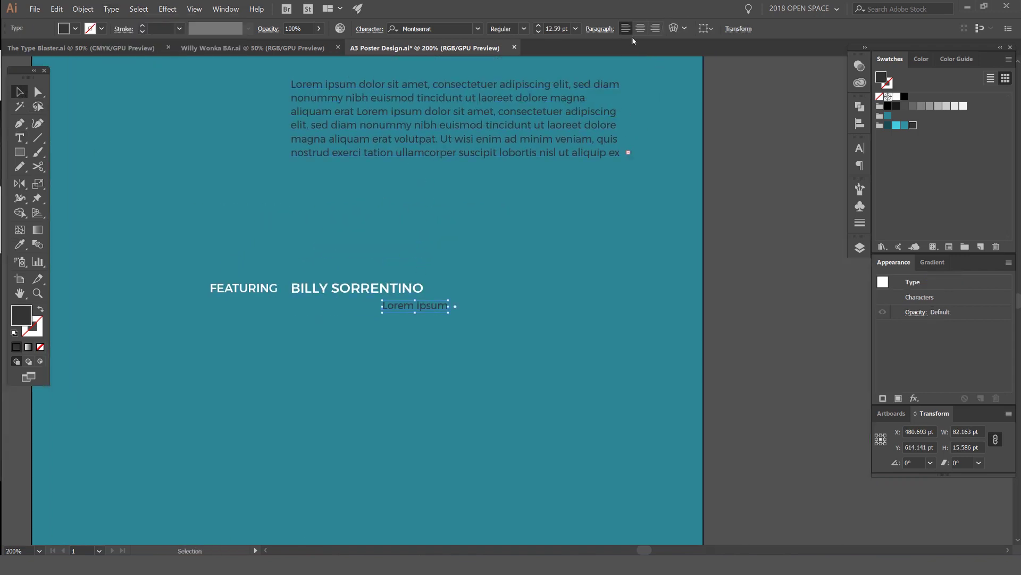
{"action": "left_click_drag", "start_coordinate": [409, 309], "coordinate": [319, 309]}
{"action": "left_click", "coordinate": [388, 319]}
{"action": "left_click", "coordinate": [353, 305]}
Step: Delete the unwanted Lorem ipsum placeholder text
{"action": "key", "text": "a"}
{"action": "key", "text": "t"}
{"action": "left_click", "coordinate": [335, 306]}
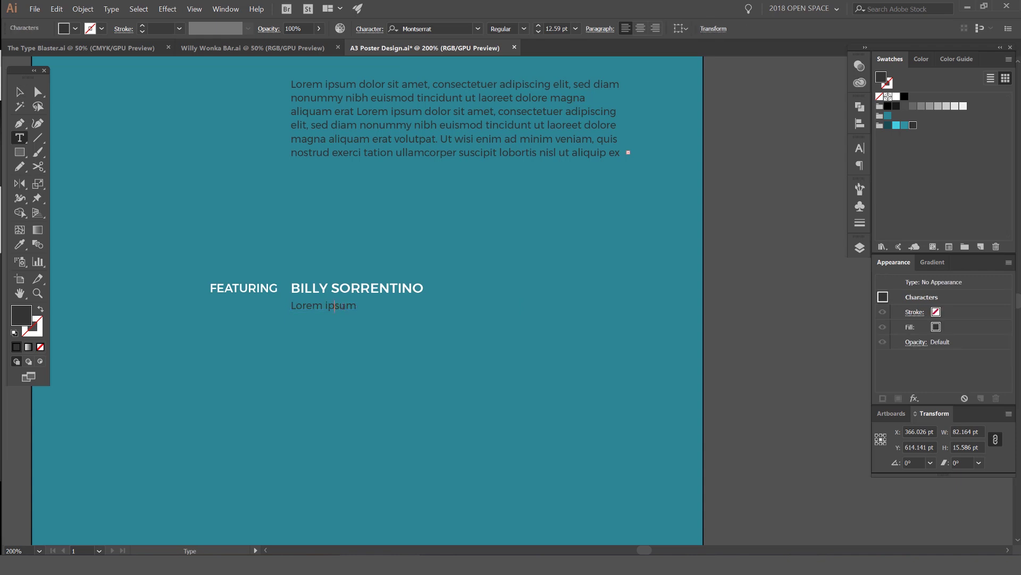
{"action": "key", "text": "ctrl+a"}
{"action": "key", "text": "BackSpace"}
{"action": "left_click", "coordinate": [20, 107]}
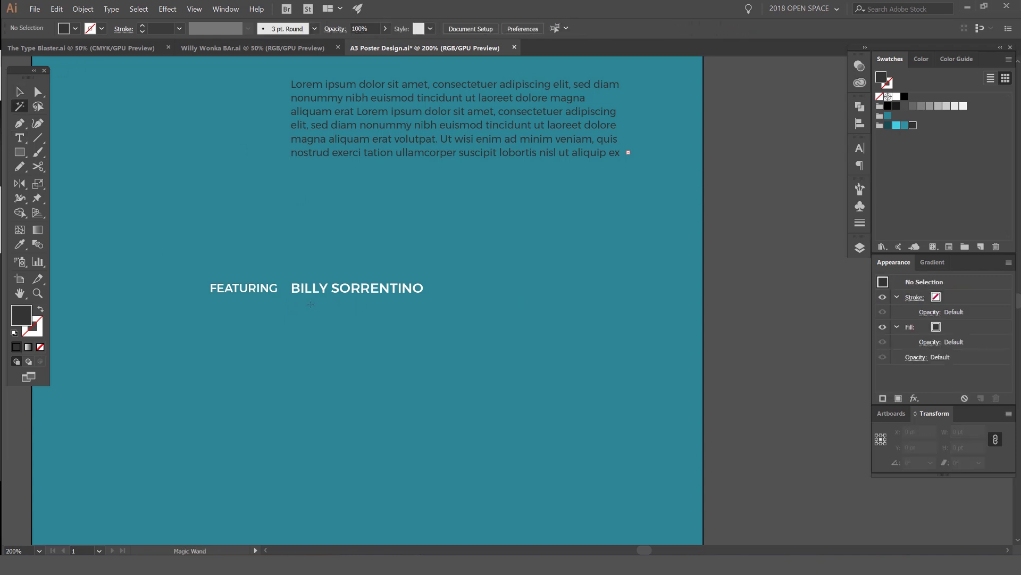
Step: Draw an area-type frame under the name and shrink it to one Lorem ipsum line
{"action": "key", "text": "t"}
{"action": "left_click_drag", "start_coordinate": [296, 304], "coordinate": [586, 336]}
{"action": "left_click", "coordinate": [19, 92]}
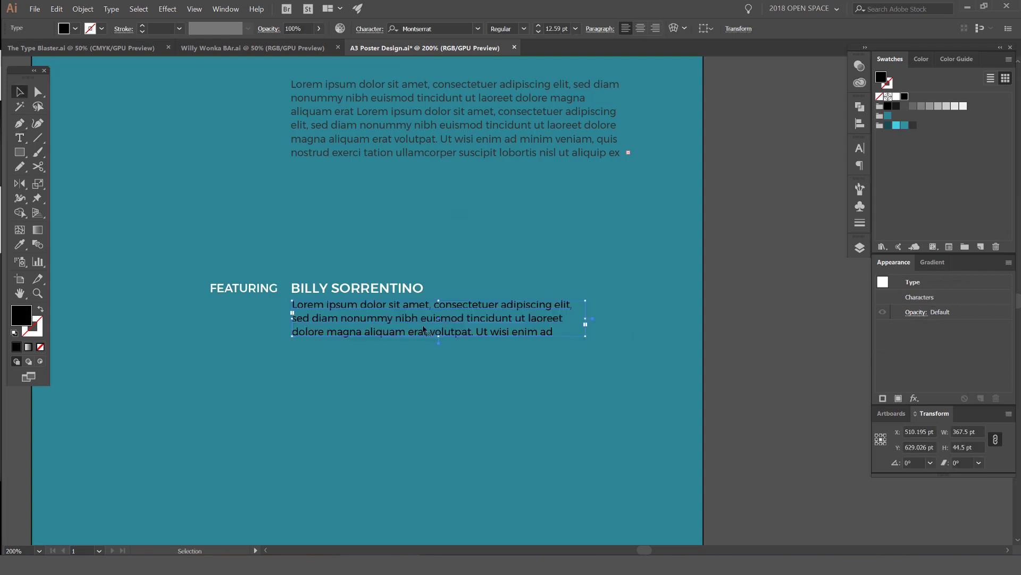
{"action": "left_click_drag", "start_coordinate": [442, 338], "coordinate": [534, 324]}
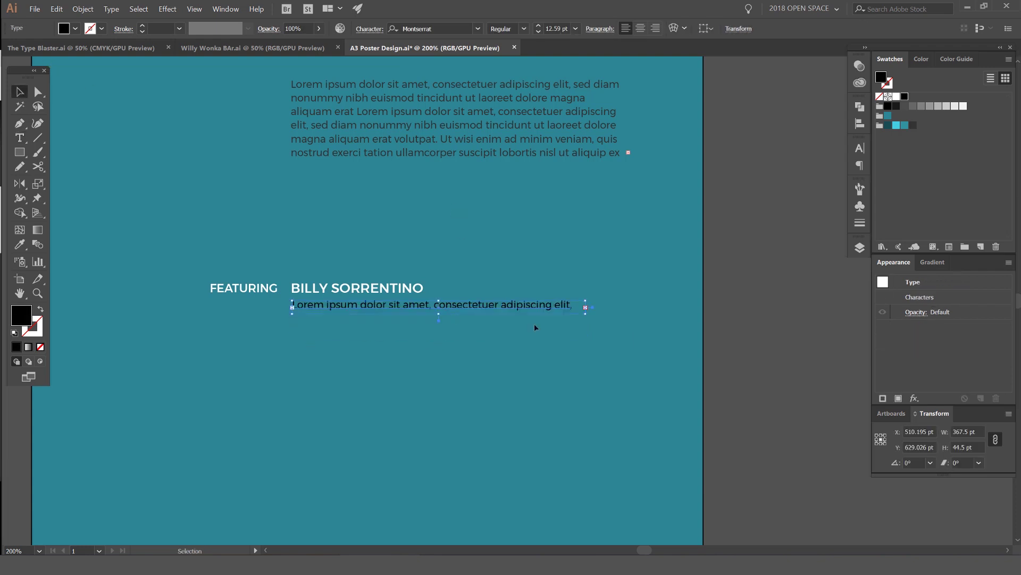
{"action": "left_click", "coordinate": [534, 324]}
{"action": "key", "text": "ctrl+plus"}
Step: Duplicate the name and Lorem ipsum pair twice down the poster
{"action": "scroll", "coordinate": [365, 265], "scroll_direction": "down", "scroll_amount": 1}
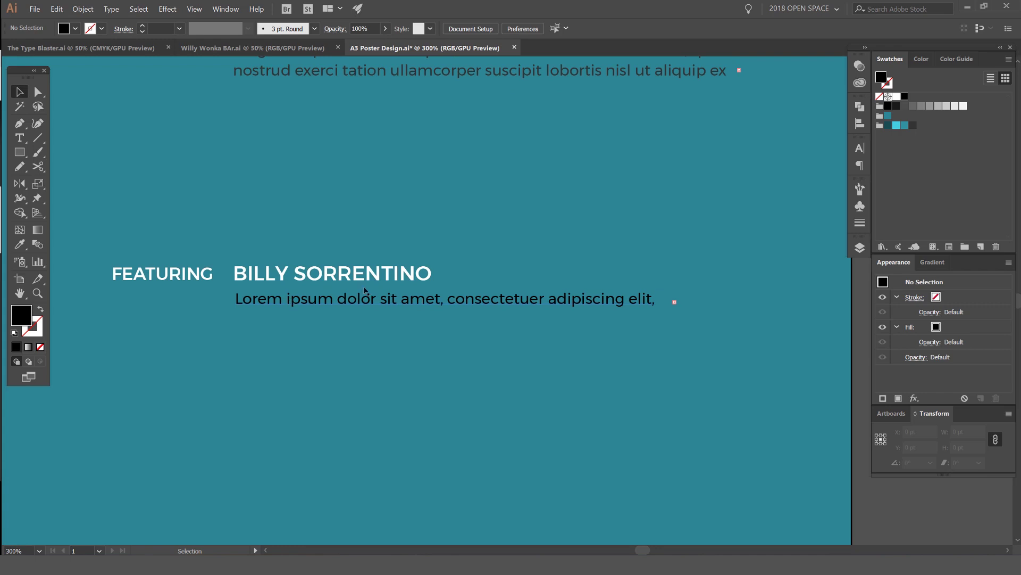
{"action": "left_click_drag", "start_coordinate": [366, 290], "coordinate": [365, 349]}
{"action": "key", "text": "ctrl+d"}
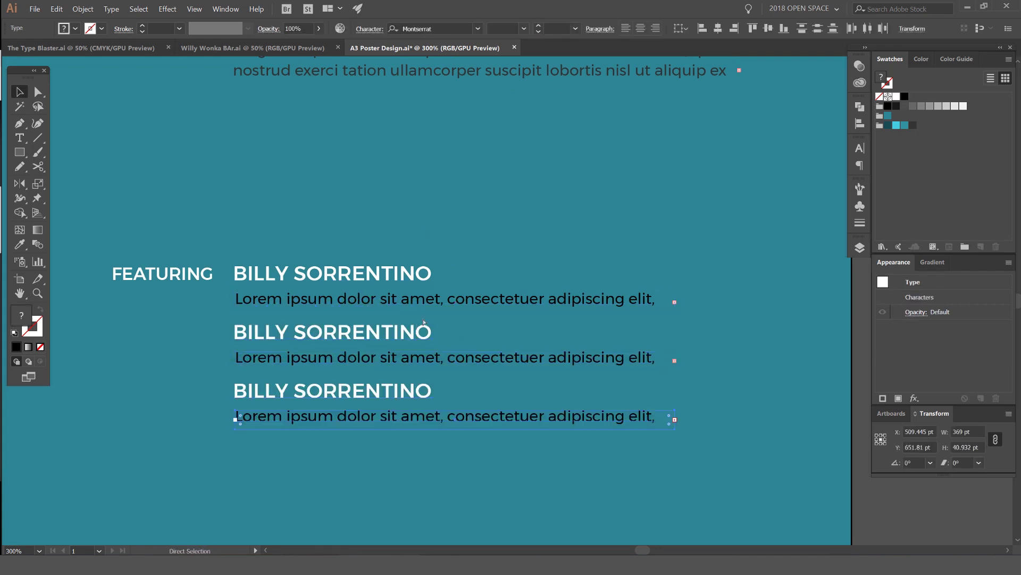
{"action": "left_click", "coordinate": [509, 220]}
{"action": "scroll", "coordinate": [532, 320], "scroll_direction": "down", "scroll_amount": 1}
{"action": "scroll", "coordinate": [573, 293], "scroll_direction": "down", "scroll_amount": 1}
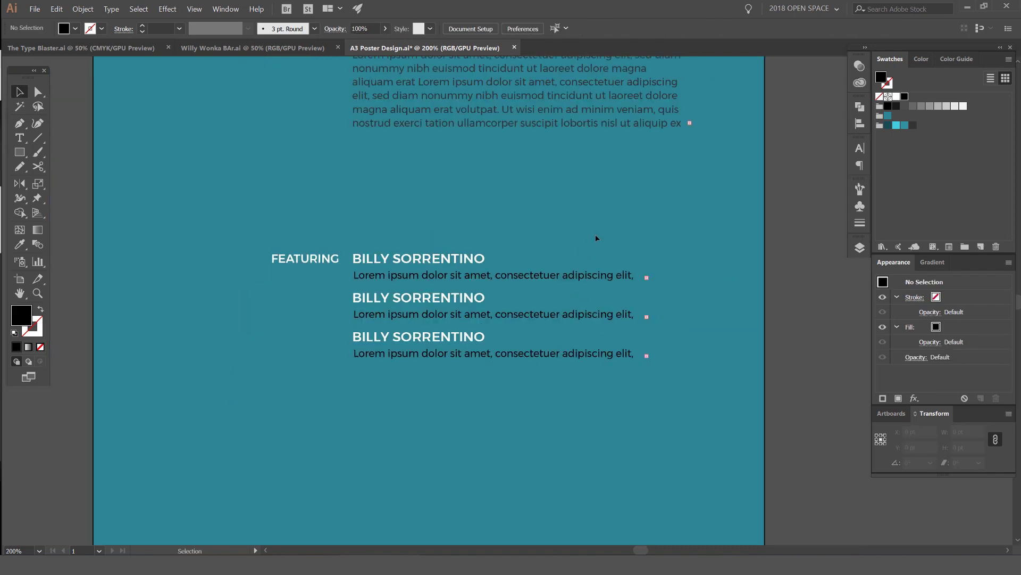
{"action": "scroll", "coordinate": [596, 238], "scroll_direction": "up", "scroll_amount": 1}
Step: Retype the middle speaker's name in capitals and left-align it with the first name
{"action": "double_click", "coordinate": [411, 296]}
{"action": "triple_click", "coordinate": [410, 297]}
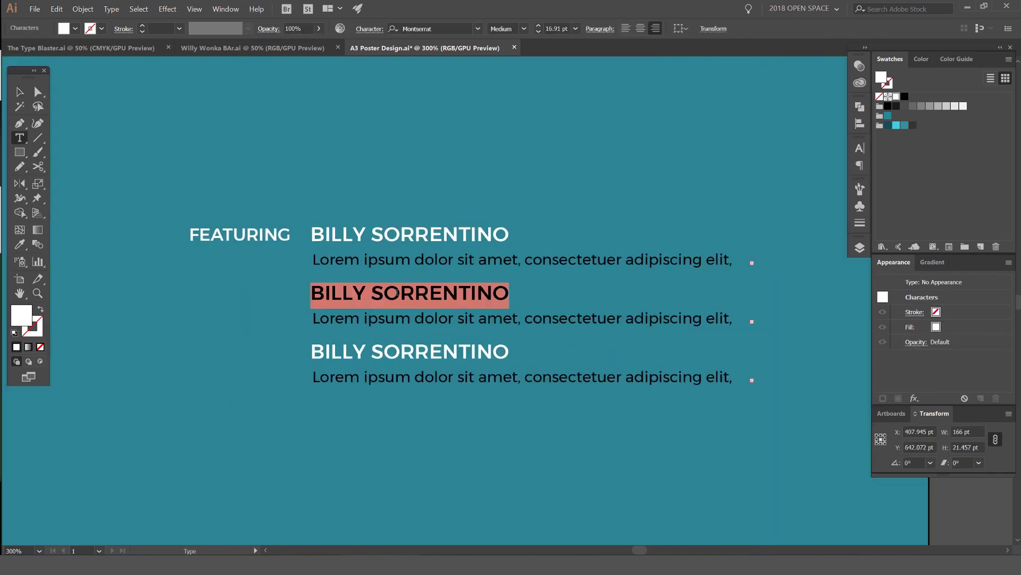
{"action": "triple_click", "coordinate": [397, 292]}
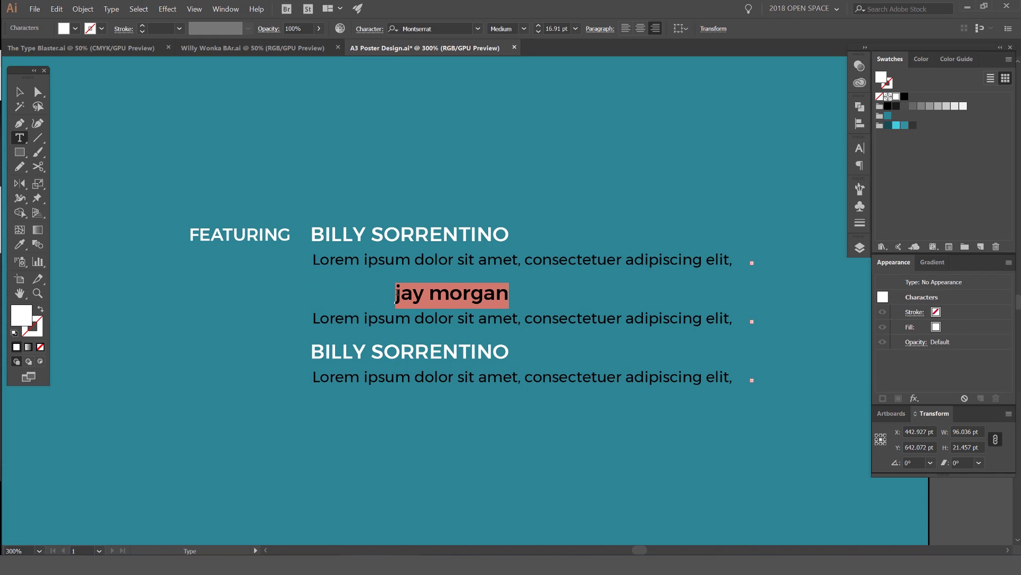
{"action": "triple_click", "coordinate": [397, 292]}
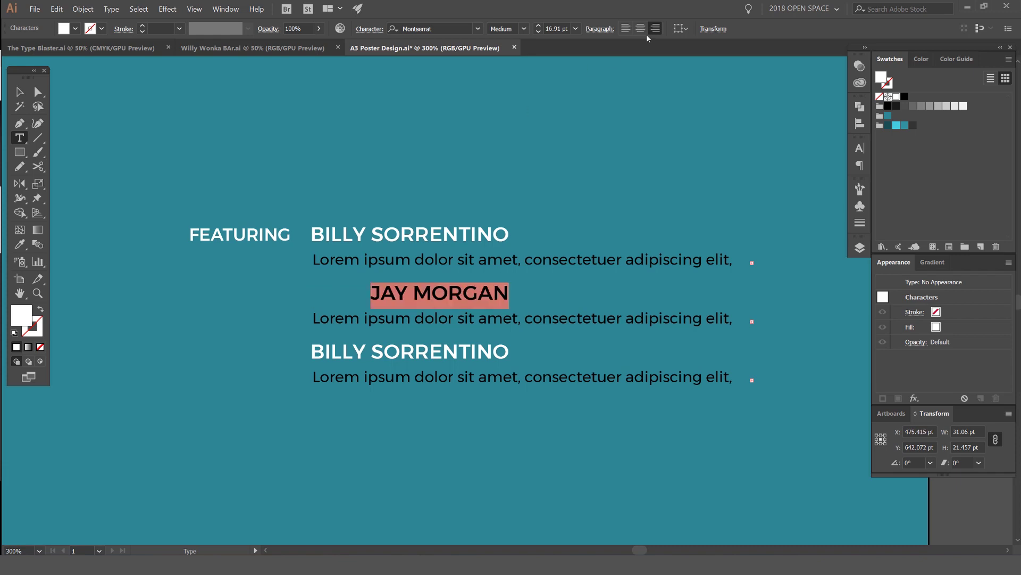
{"action": "left_click", "coordinate": [626, 29]}
{"action": "key", "text": "Escape"}
{"action": "left_click_drag", "start_coordinate": [502, 297], "coordinate": [332, 298]}
Step: Left-align and retype the bottom speaker's name, then select all three pairs
{"action": "left_click", "coordinate": [410, 351]}
{"action": "left_click", "coordinate": [627, 28]}
{"action": "left_click_drag", "start_coordinate": [555, 352], "coordinate": [365, 360]}
{"action": "triple_click", "coordinate": [348, 329]}
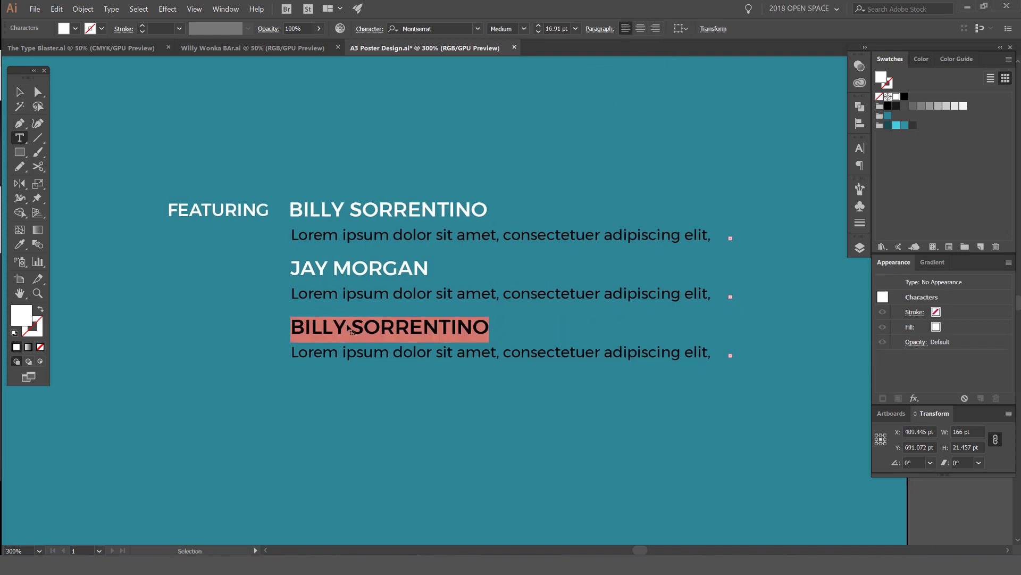
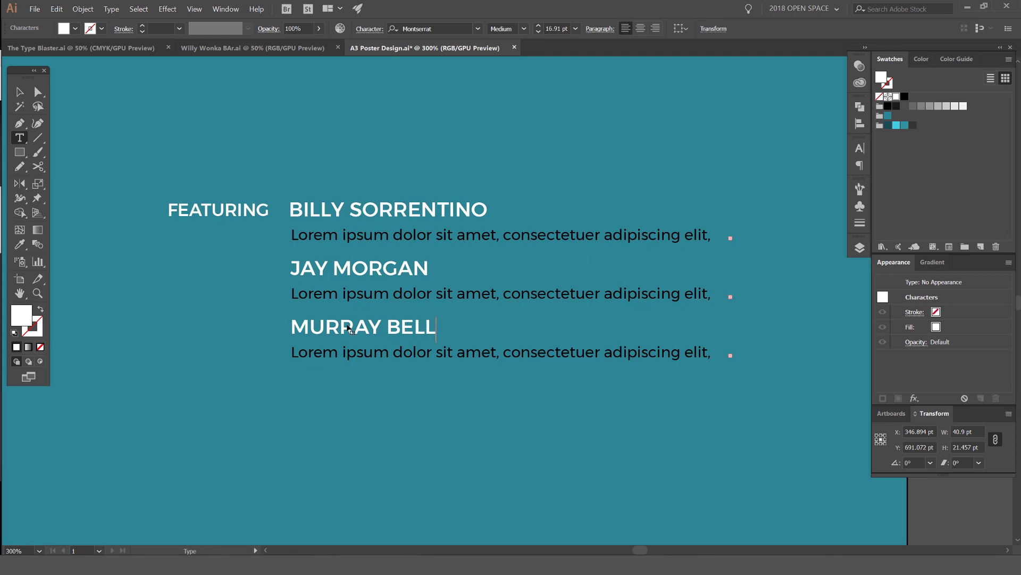
{"action": "key", "text": "Escape"}
{"action": "key", "text": "ctrl+minus"}
{"action": "left_click_drag", "start_coordinate": [637, 329], "coordinate": [613, 266]}
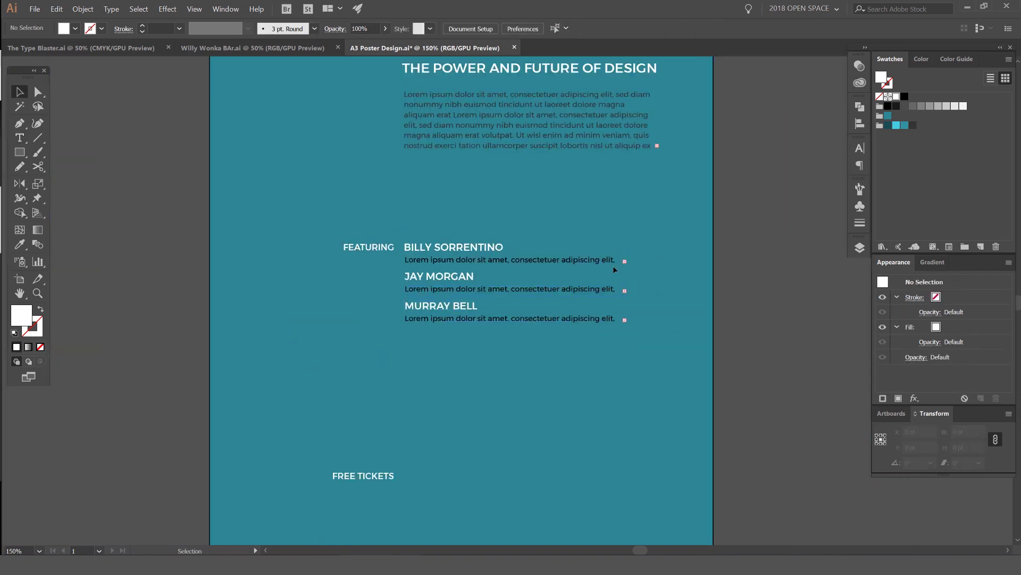
Step: Narrow the three Lorem ipsum text frames so the lines end at adipi-
{"action": "scroll", "coordinate": [621, 302], "scroll_direction": "up", "scroll_amount": 1}
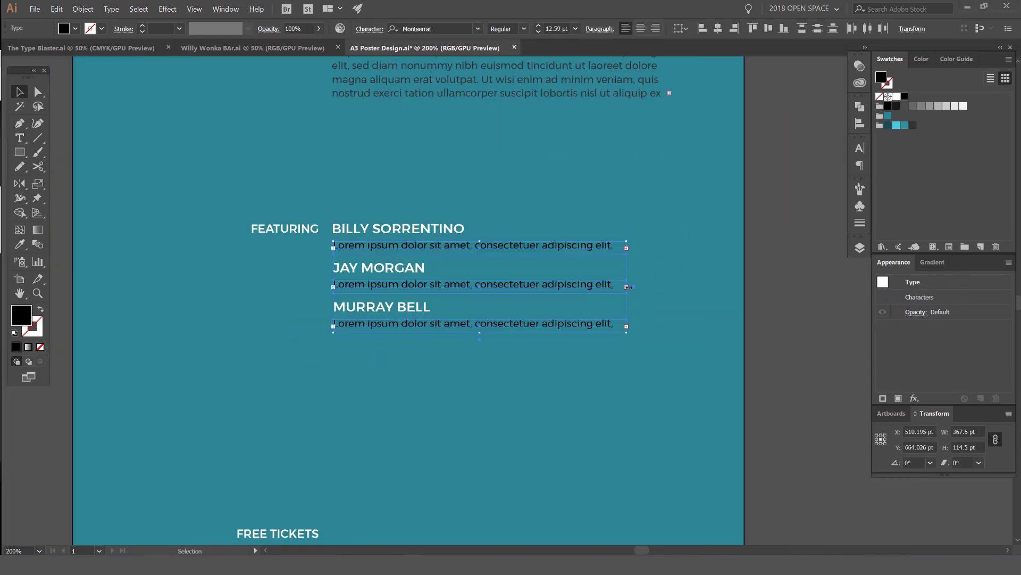
{"action": "left_click_drag", "start_coordinate": [626, 287], "coordinate": [582, 287]}
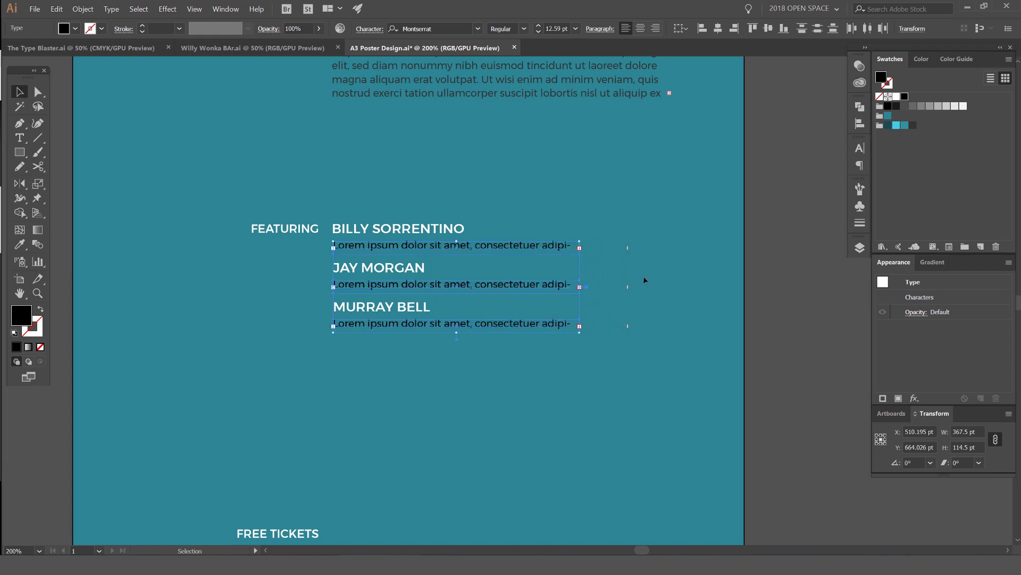
{"action": "left_click", "coordinate": [695, 260]}
{"action": "key", "text": "ctrl+minus"}
{"action": "left_click_drag", "start_coordinate": [656, 235], "coordinate": [565, 290]}
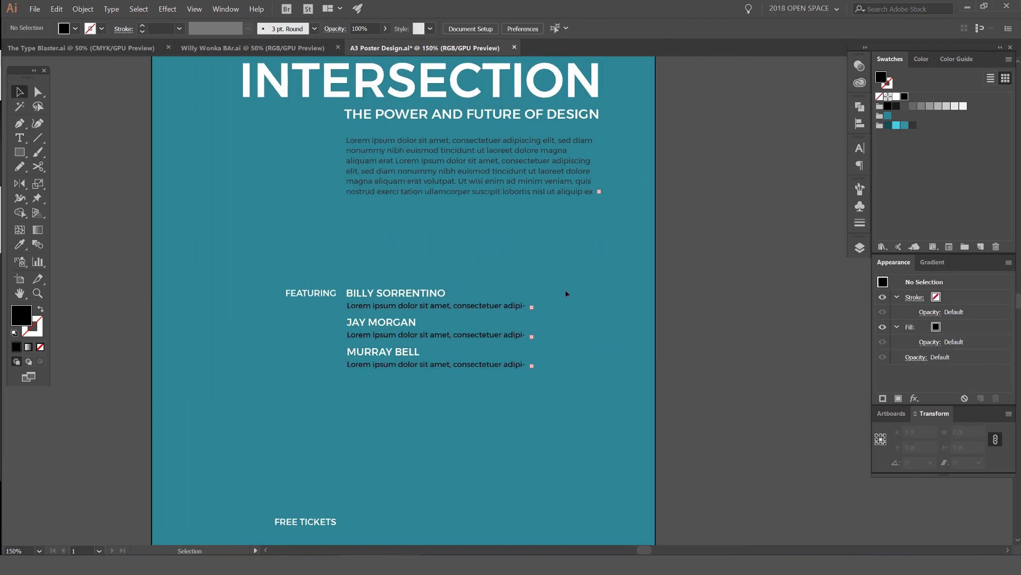
{"action": "left_click", "coordinate": [589, 221]}
{"action": "left_click_drag", "start_coordinate": [602, 254], "coordinate": [502, 323]}
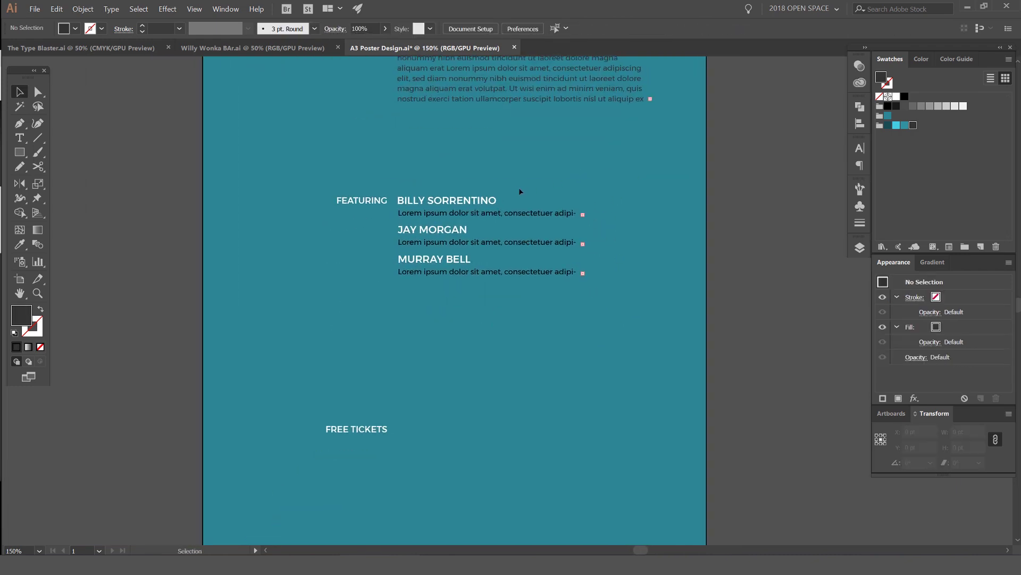
{"action": "scroll", "coordinate": [484, 198], "scroll_direction": "up", "scroll_amount": 1}
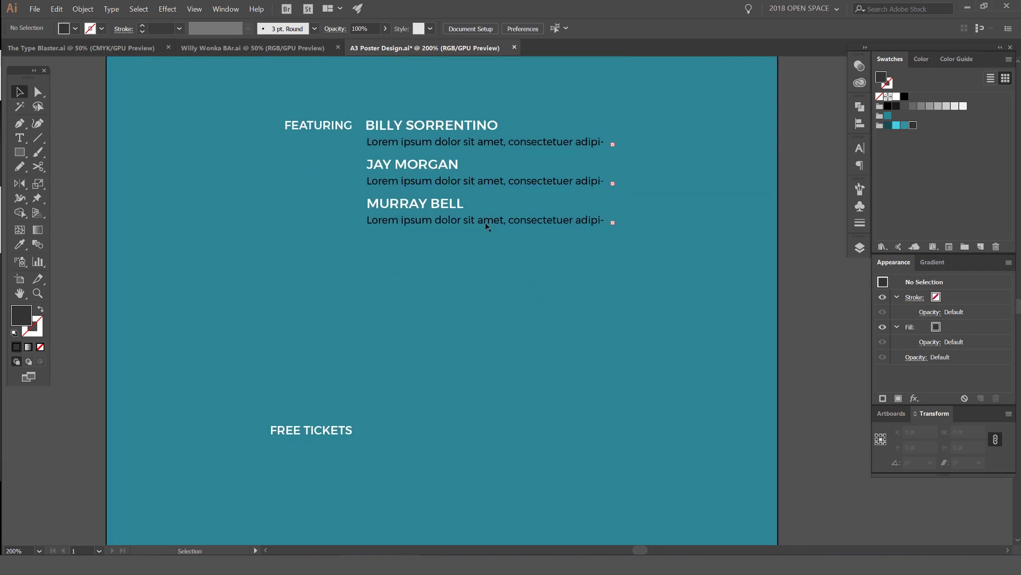
Step: Copy the last speaker pair down above FREE TICKETS and delete the copied name
{"action": "left_click", "coordinate": [408, 209]}
{"action": "left_click", "coordinate": [424, 234]}
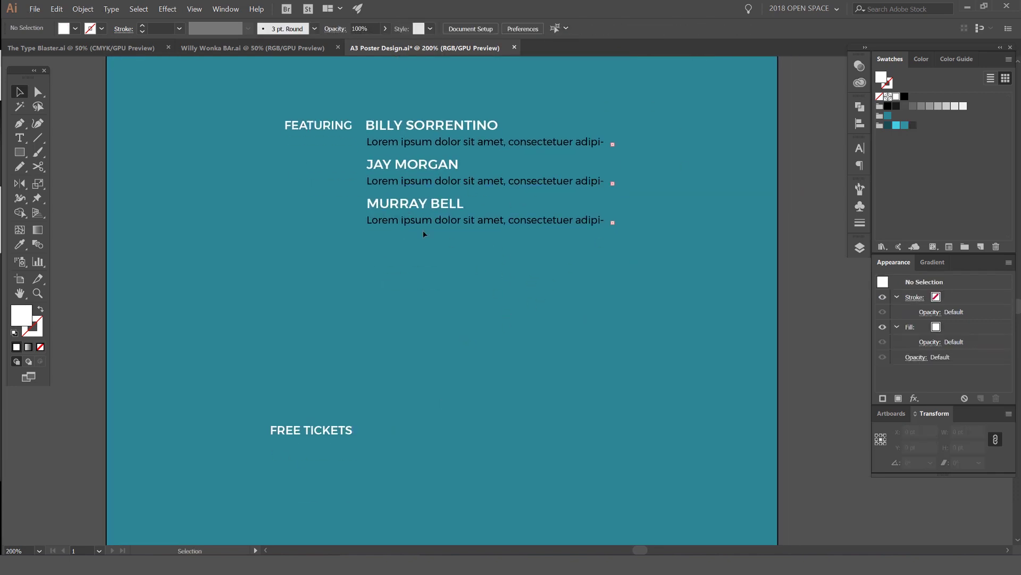
{"action": "left_click", "coordinate": [585, 143]}
{"action": "left_click", "coordinate": [636, 137]}
{"action": "left_click_drag", "start_coordinate": [409, 209], "coordinate": [409, 311], "text": "alt+shift"}
{"action": "scroll", "coordinate": [468, 319], "scroll_direction": "up", "scroll_amount": 2}
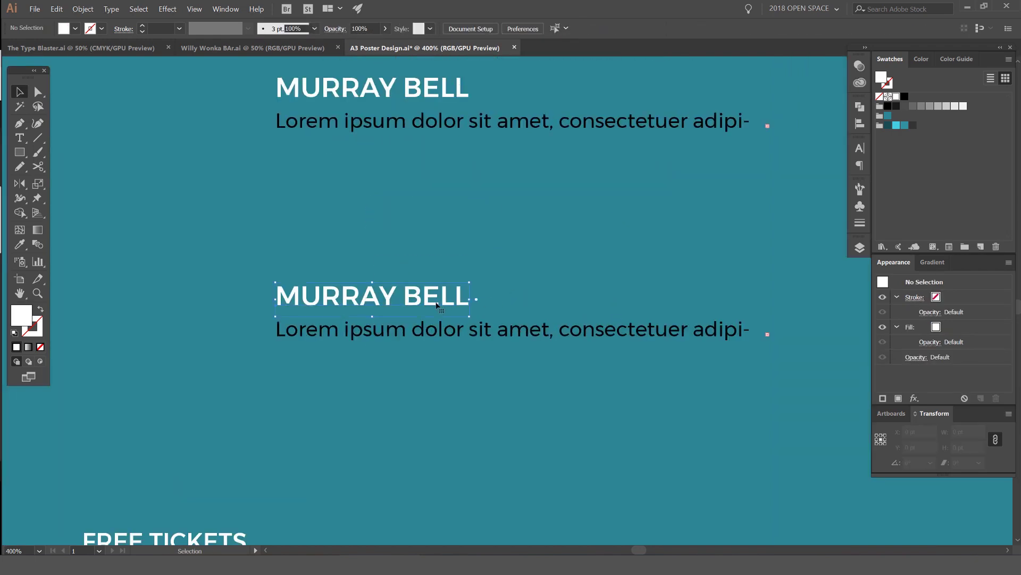
{"action": "key", "text": "Delete"}
{"action": "left_click", "coordinate": [434, 326]}
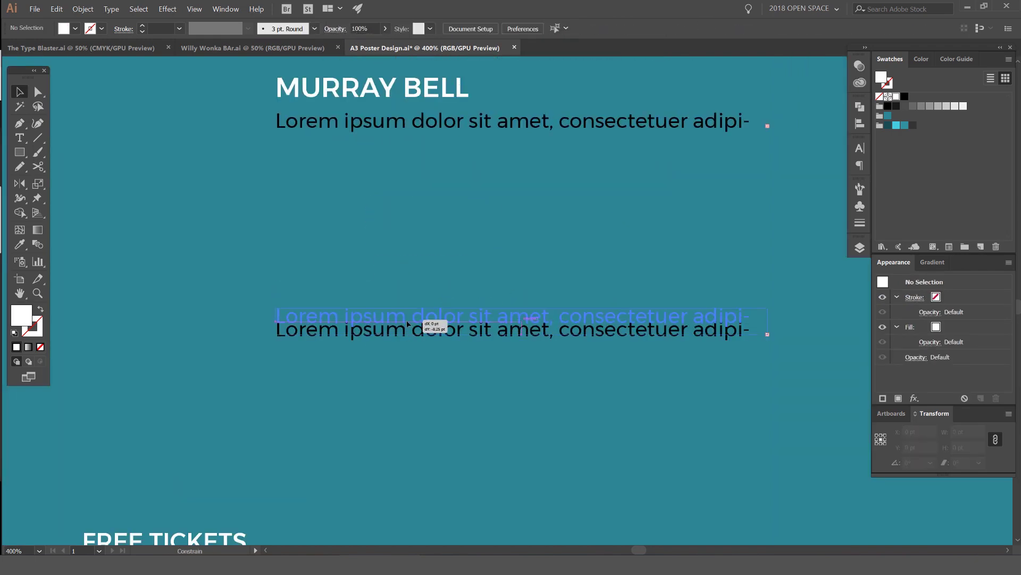
{"action": "left_click", "coordinate": [433, 256]}
{"action": "scroll", "coordinate": [433, 256], "scroll_direction": "down", "scroll_amount": 2}
{"action": "left_click", "coordinate": [389, 293]}
Step: Copy FEATURING down beside the lower text line and retype it as LCOATION
{"action": "left_click", "coordinate": [495, 269]}
{"action": "left_click_drag", "start_coordinate": [331, 98], "coordinate": [322, 294], "text": "alt+shift"}
{"action": "double_click", "coordinate": [320, 293]}
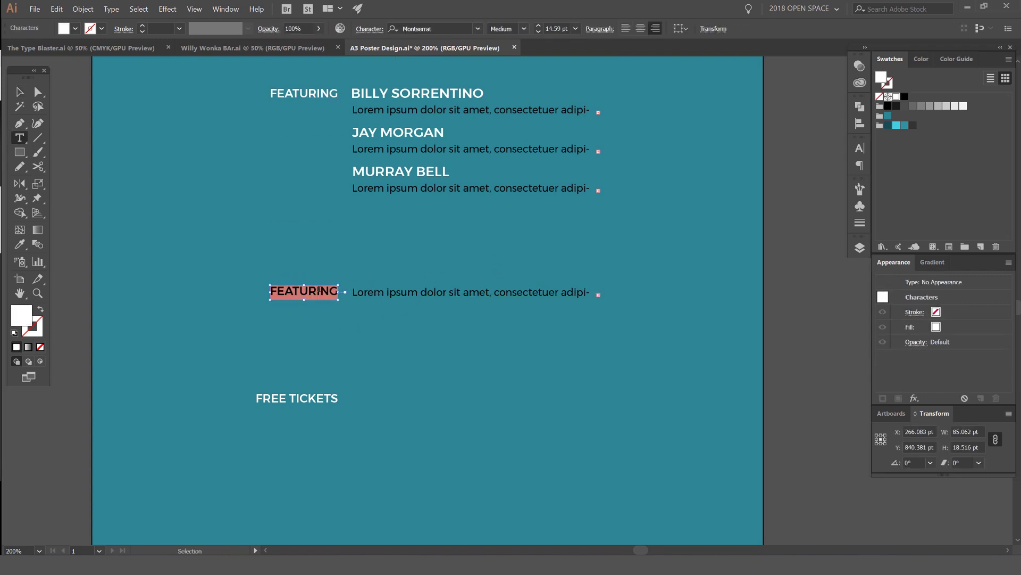
{"action": "type", "text": "LCOATION"}
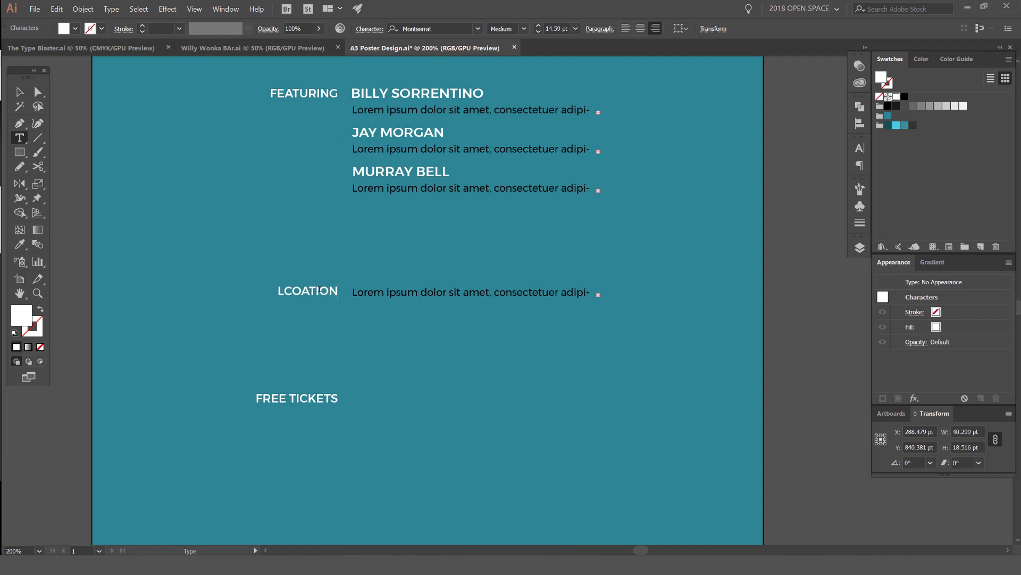
{"action": "left_click", "coordinate": [21, 92]}
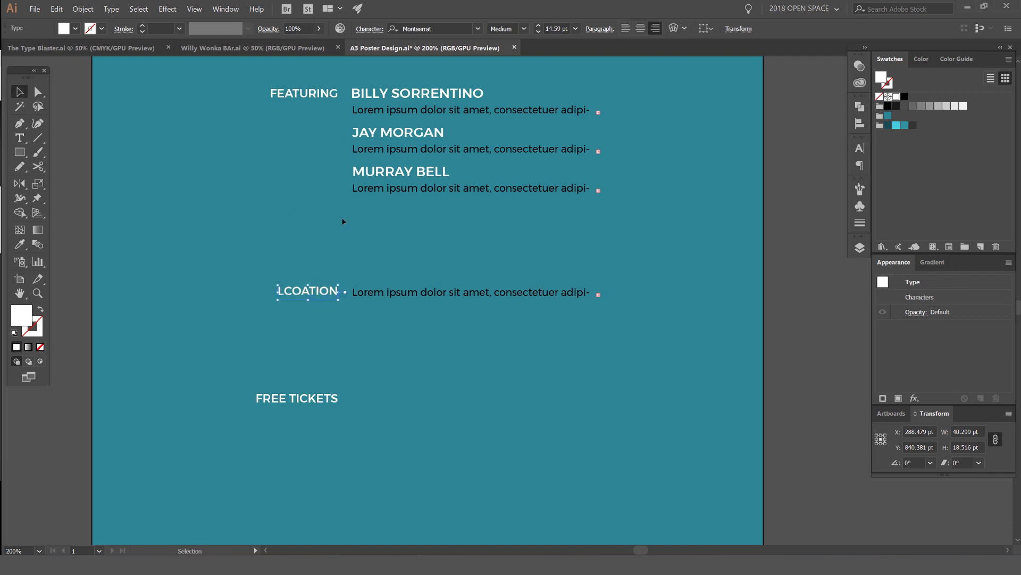
Step: Replace the lower Lorem ipsum line with the date 'Monda 16th August'
{"action": "scroll", "coordinate": [372, 302], "scroll_direction": "up", "scroll_amount": 2, "text": "alt"}
{"action": "left_click", "coordinate": [463, 279]}
{"action": "scroll", "coordinate": [465, 281], "scroll_direction": "right", "scroll_amount": 3}
{"action": "scroll", "coordinate": [570, 268], "scroll_direction": "down", "scroll_amount": 1}
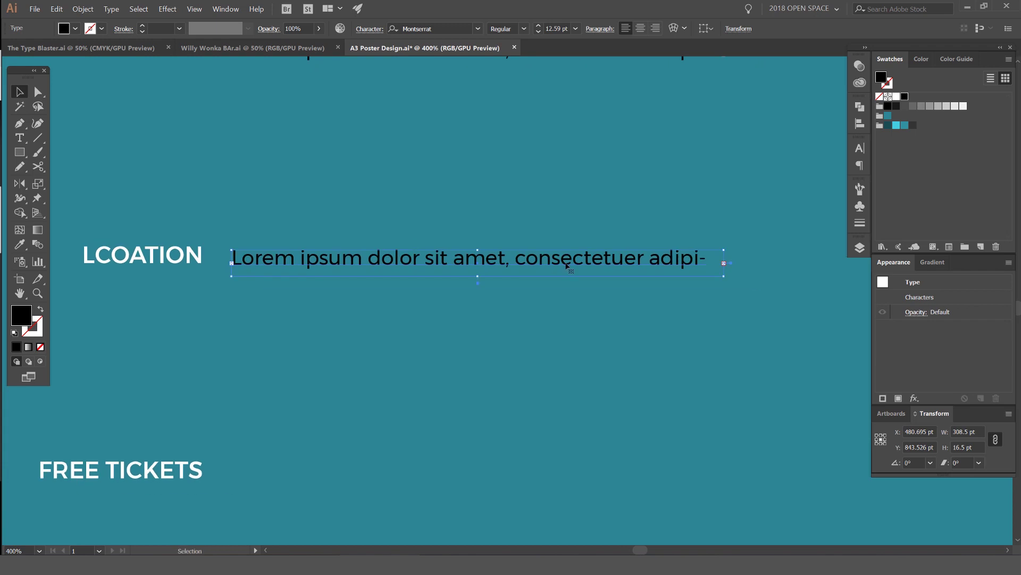
{"action": "double_click", "coordinate": [600, 264]}
{"action": "key", "text": "ctrl+a"}
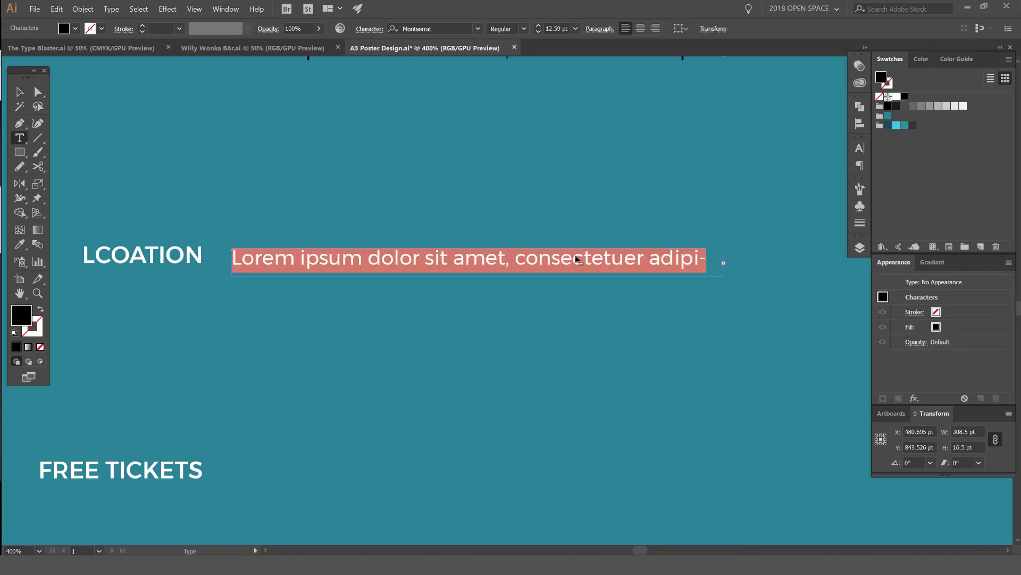
{"action": "type", "text": "MONDAY"}
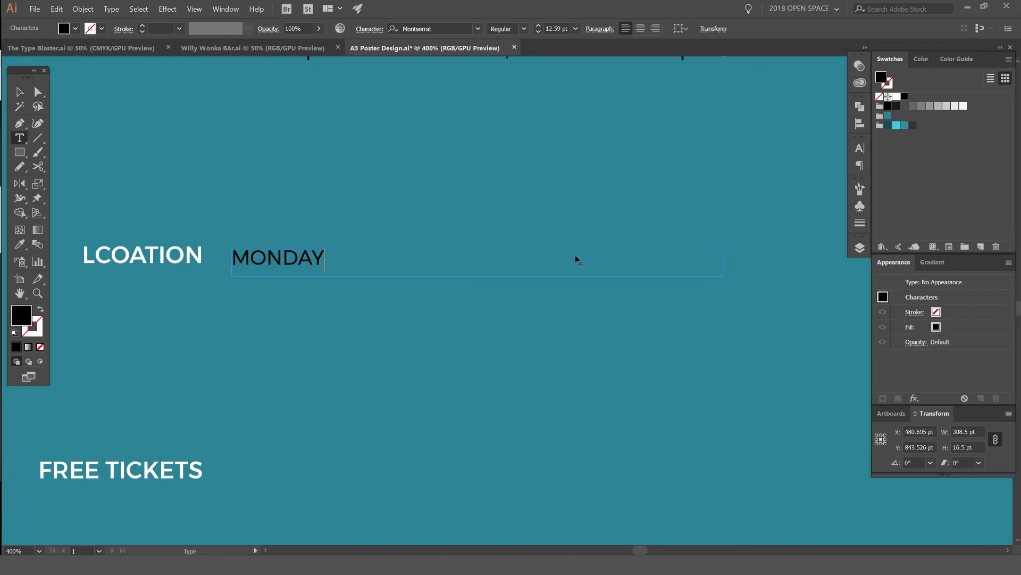
{"action": "key", "text": "BackSpace"}
{"action": "key", "text": "BackSpace"}
{"action": "key", "text": "BackSpace"}
{"action": "key", "text": "BackSpace"}
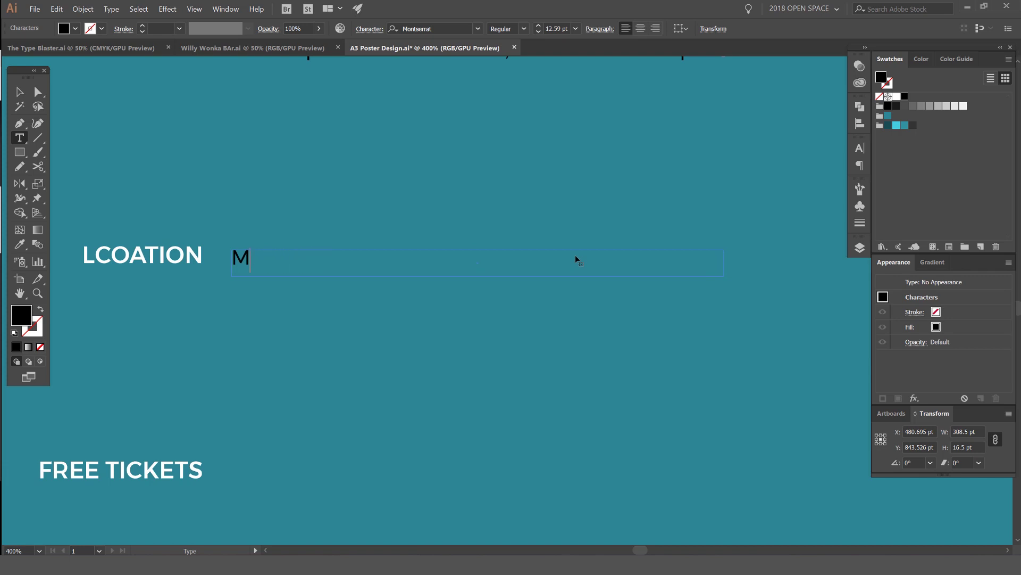
{"action": "type", "text": "onda 16"}
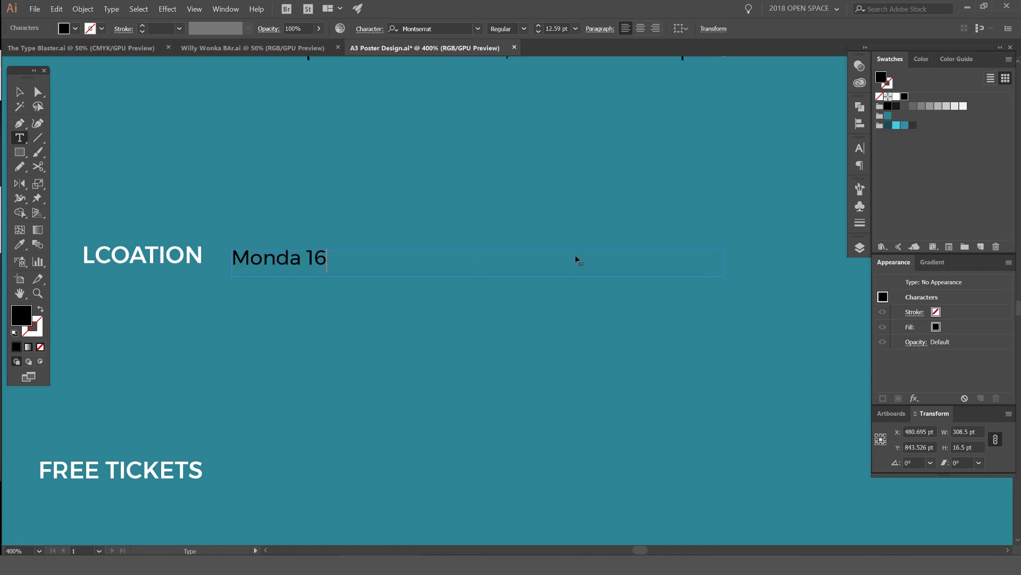
{"action": "type", "text": "th Augus"}
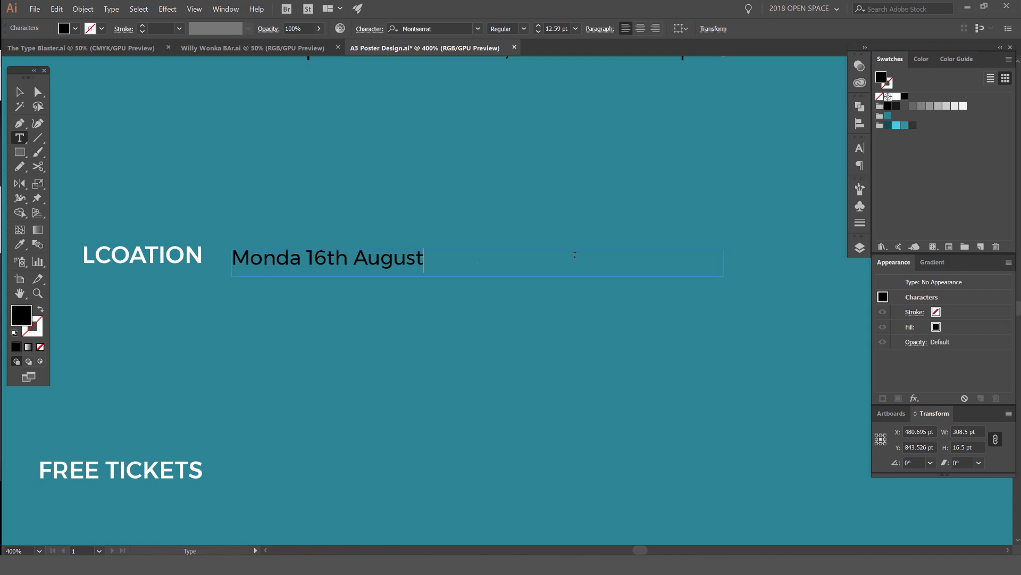
{"action": "type", "text": "t"}
{"action": "key", "text": "Escape"}
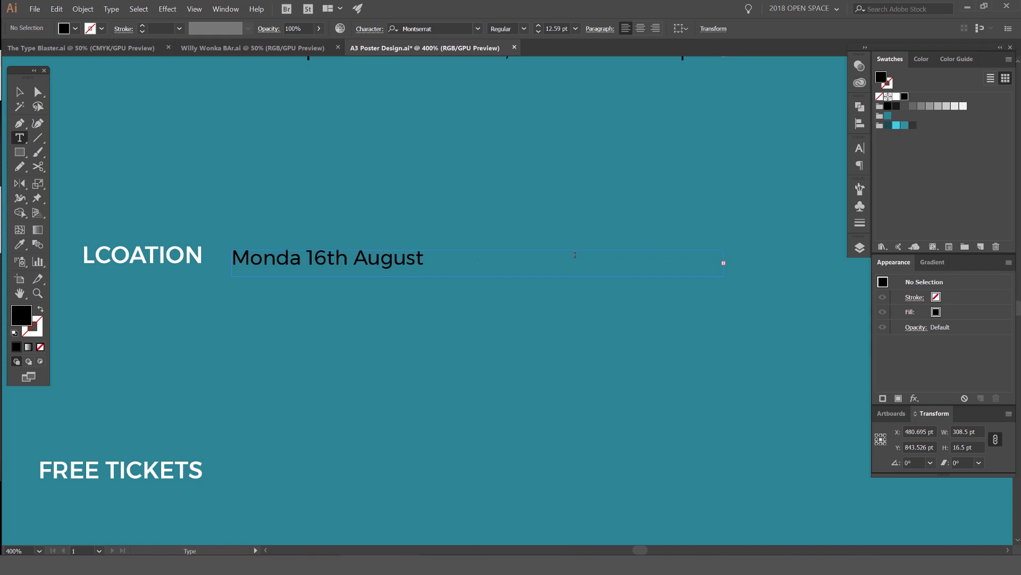
Step: Resize the date frame to show the second line and correct it to '6pm for a 6:30pm start'
{"action": "key", "text": "v"}
{"action": "left_click", "coordinate": [575, 254]}
{"action": "left_click_drag", "start_coordinate": [478, 279], "coordinate": [478, 322]}
{"action": "left_click_drag", "start_coordinate": [726, 287], "coordinate": [473, 288]}
{"action": "double_click", "coordinate": [363, 286]}
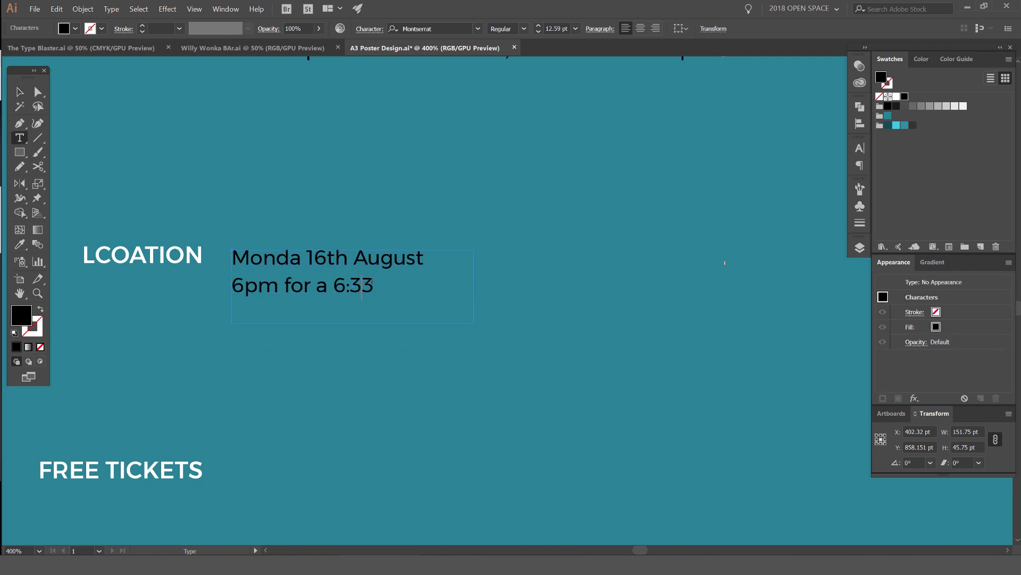
{"action": "key", "text": "Delete"}
{"action": "type", "text": "0pm start"}
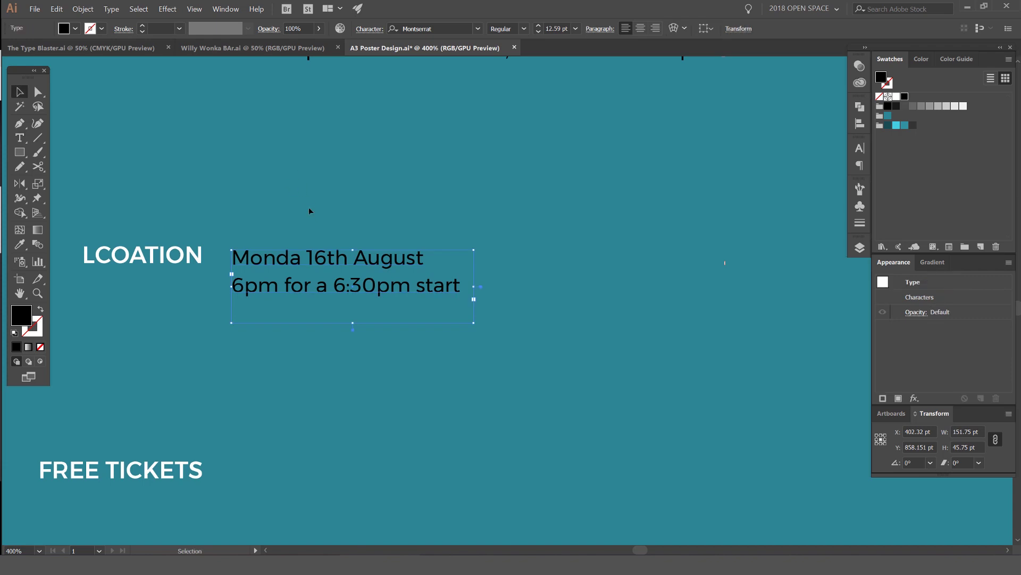
Step: Copy the date text frame straight below and correct the date to 'Monday'
{"action": "left_click_drag", "start_coordinate": [338, 264], "coordinate": [337, 366]}
{"action": "left_click", "coordinate": [303, 264]}
{"action": "type", "text": "y"}
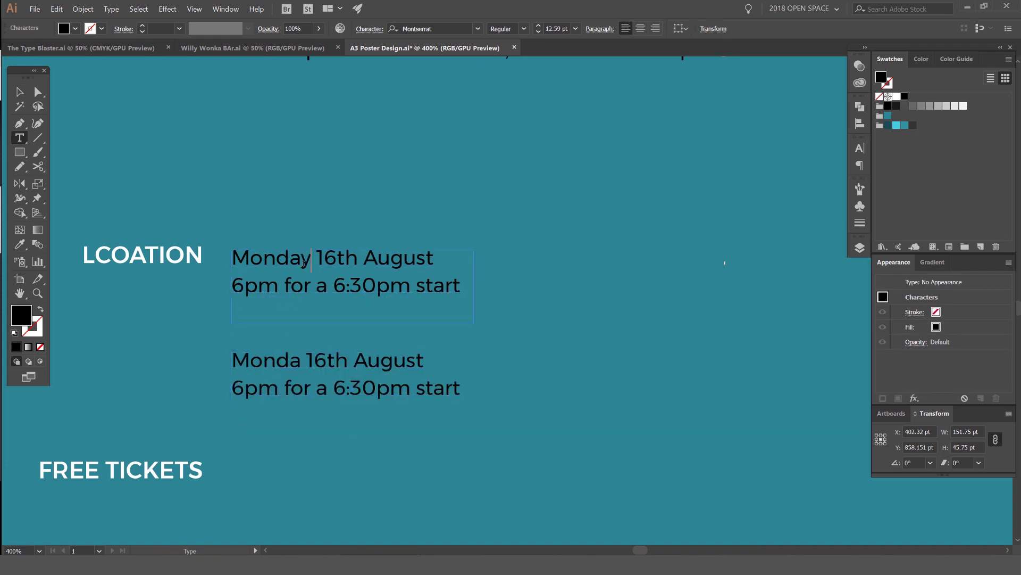
Step: Replace the copy's text with SAE Institute, Level 1 Auditorium and the street address
{"action": "left_click", "coordinate": [353, 368]}
{"action": "key", "text": "ctrl+a"}
{"action": "type", "text": "s"}
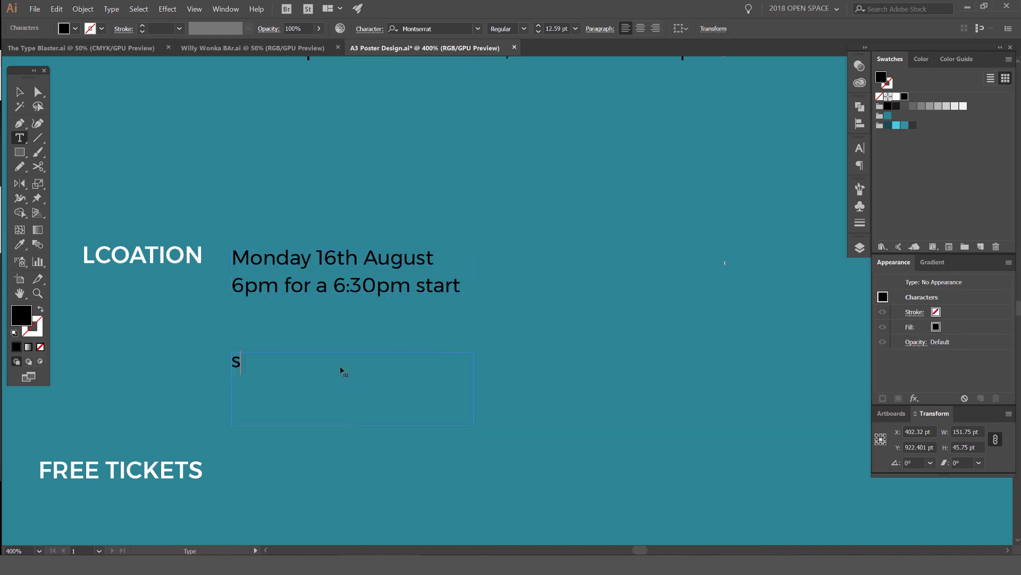
{"action": "key", "text": "BackSpace"}
{"action": "type", "text": "SAE Institute"}
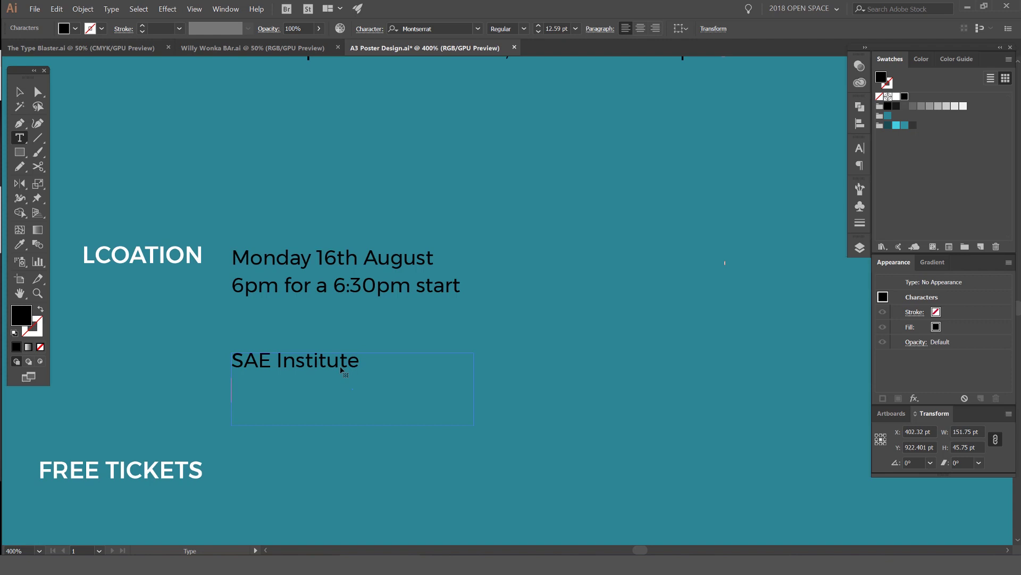
{"action": "type", "text": "levle"}
{"action": "key", "text": "BackSpace"}
{"action": "key", "text": "BackSpace"}
{"action": "type", "text": "el 1 auditorium "}
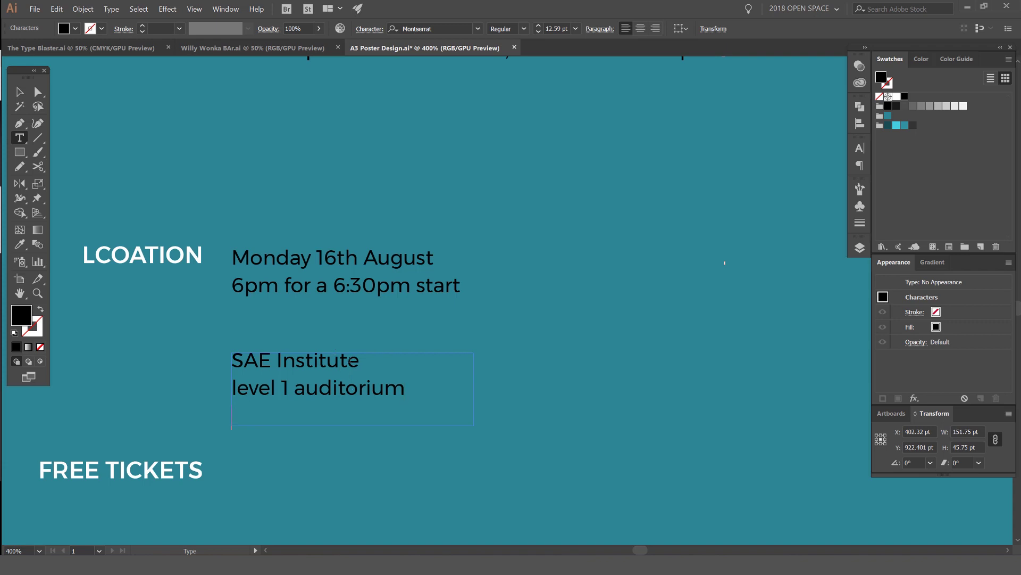
{"action": "type", "text": "1 york Street"}
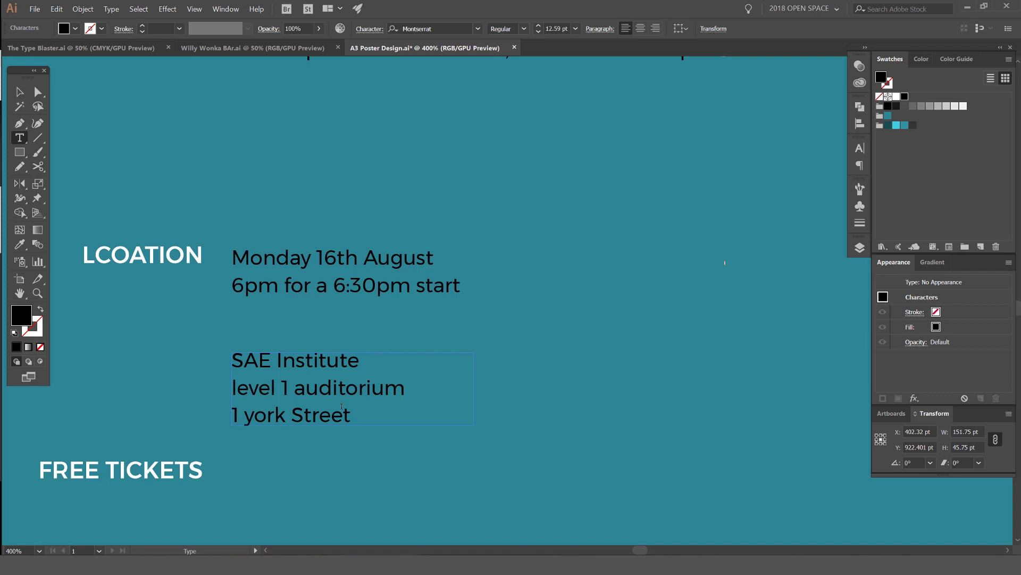
Step: Capitalise 'York', 'Auditorium' and 'Level' in the venue address
{"action": "left_click", "coordinate": [253, 412]}
{"action": "key", "text": "BackSpace"}
{"action": "type", "text": "Y"}
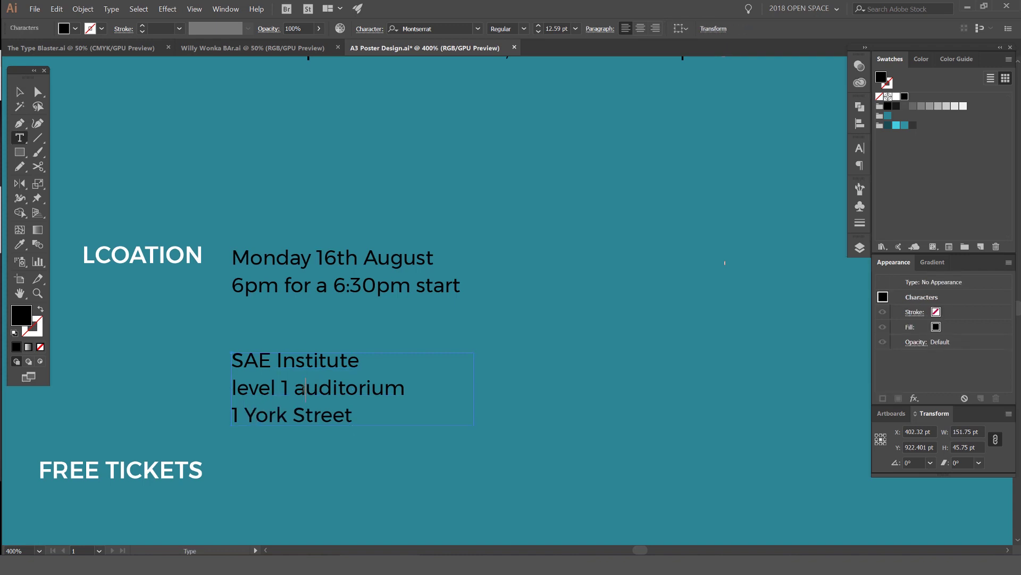
{"action": "key", "text": "BackSpace"}
{"action": "type", "text": "A"}
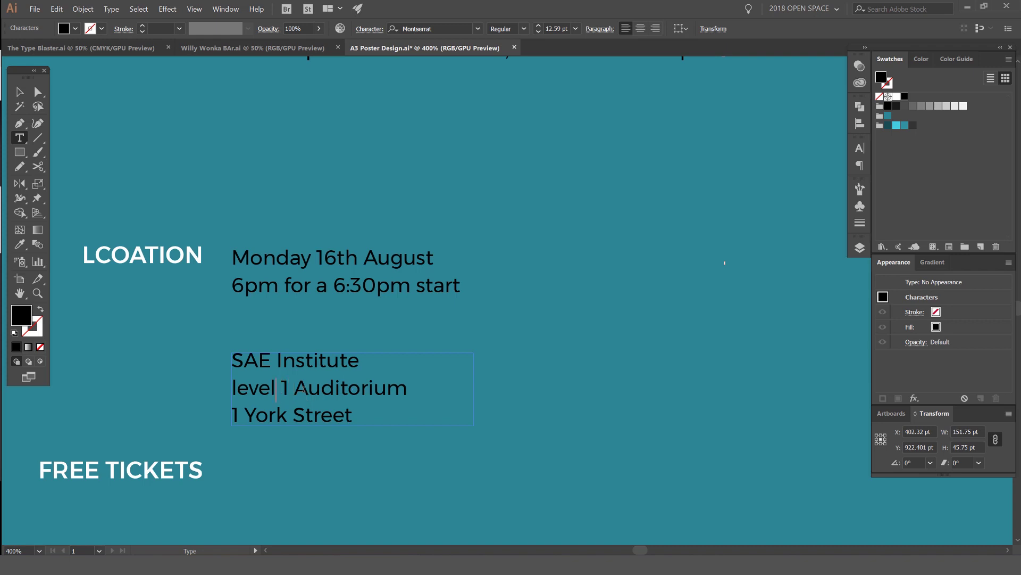
{"action": "key", "text": "BackSpace"}
{"action": "type", "text": "L"}
{"action": "key", "text": "Escape"}
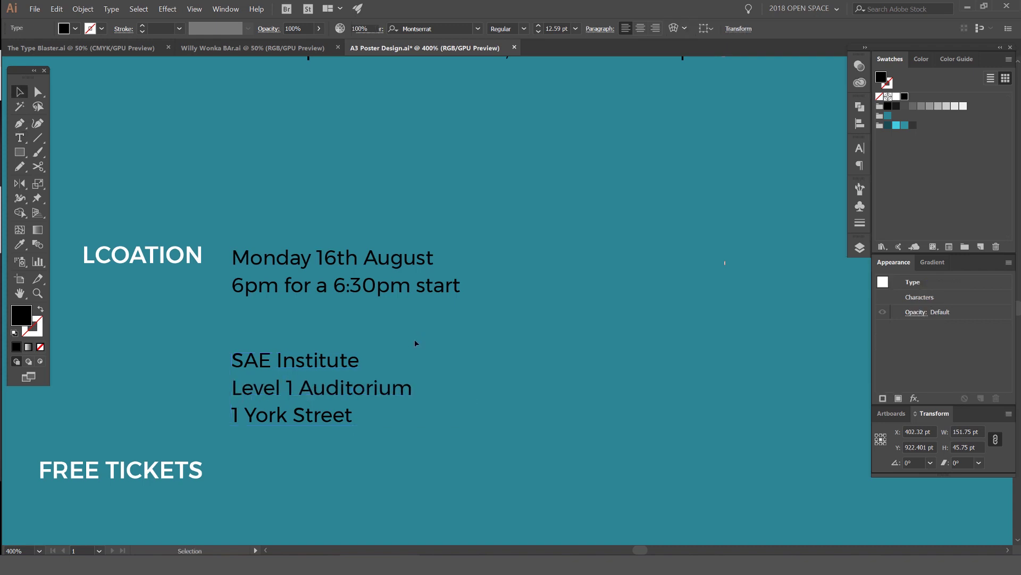
Step: Move the venue address block up, just under the 6pm date line
{"action": "left_click", "coordinate": [414, 340]}
{"action": "key", "text": "ctrl+0"}
{"action": "scroll", "coordinate": [403, 341], "scroll_direction": "up", "scroll_amount": 2}
{"action": "key", "text": "a"}
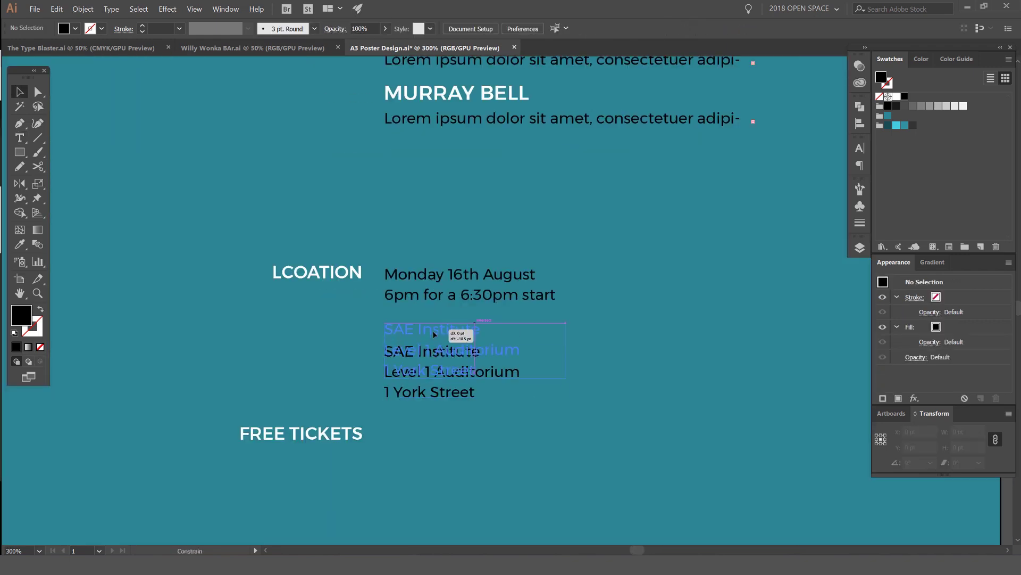
{"action": "left_click", "coordinate": [502, 368]}
{"action": "left_click_drag", "start_coordinate": [440, 384], "coordinate": [441, 333]}
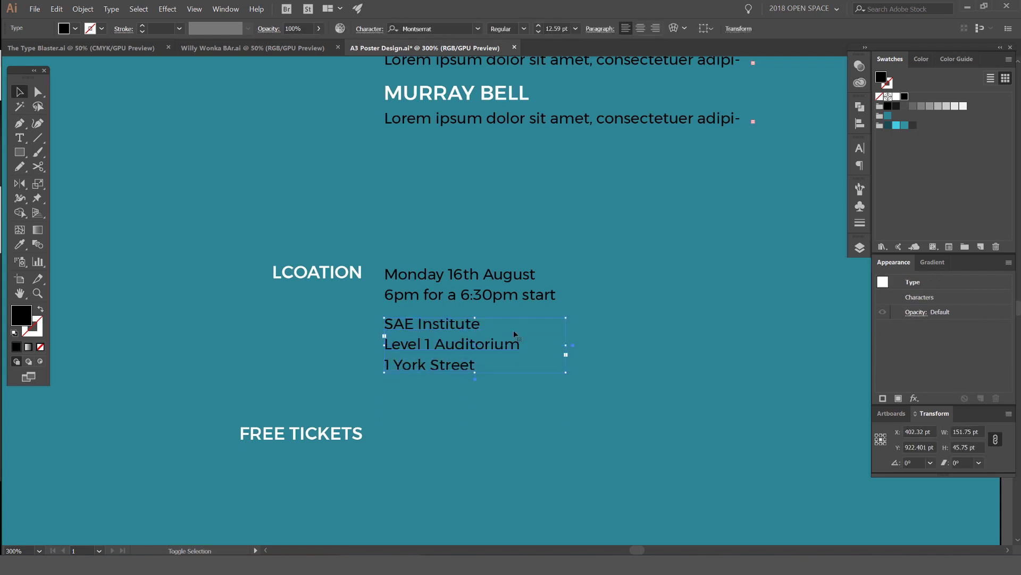
{"action": "left_click", "coordinate": [513, 335]}
Step: Alt-drag a copy of the address block down beside FREE TICKETS
{"action": "scroll", "coordinate": [548, 316], "scroll_direction": "down", "scroll_amount": 2}
{"action": "scroll", "coordinate": [531, 316], "scroll_direction": "up", "scroll_amount": 2}
{"action": "left_click", "coordinate": [501, 319]}
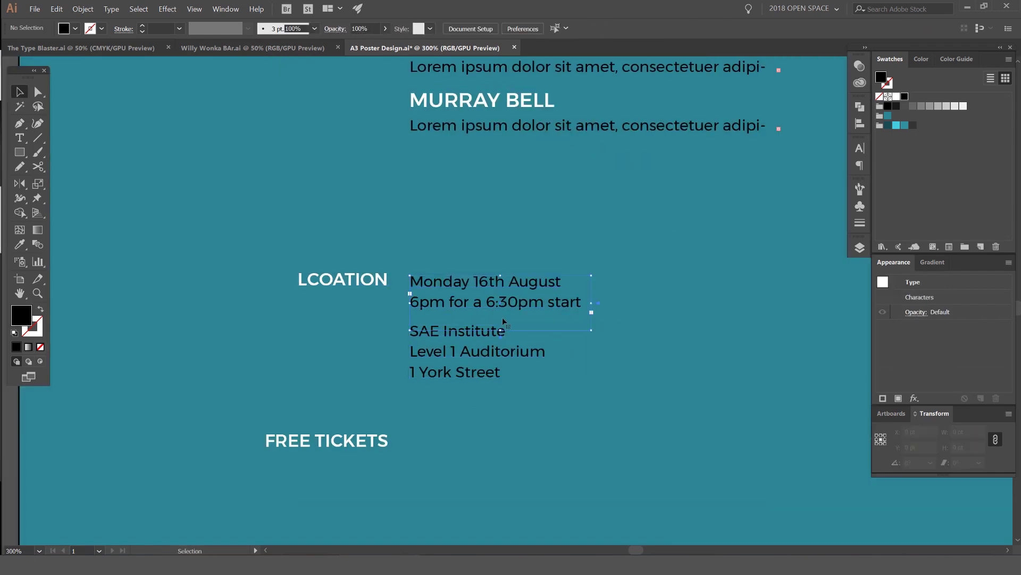
{"action": "left_click", "coordinate": [637, 281]}
{"action": "scroll", "coordinate": [352, 364], "scroll_direction": "up", "scroll_amount": 1}
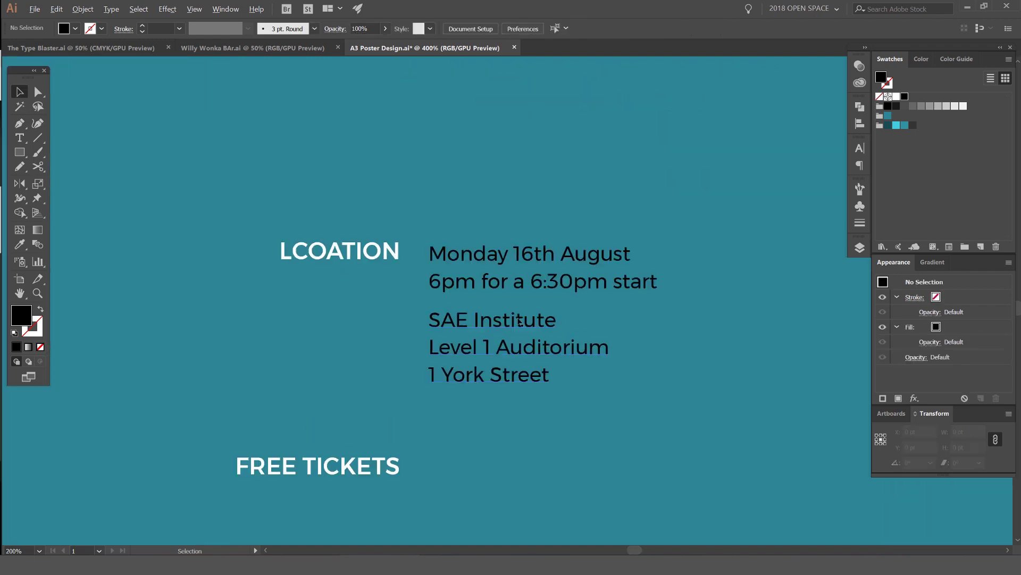
{"action": "left_click", "coordinate": [457, 342]}
{"action": "left_click", "coordinate": [578, 199]}
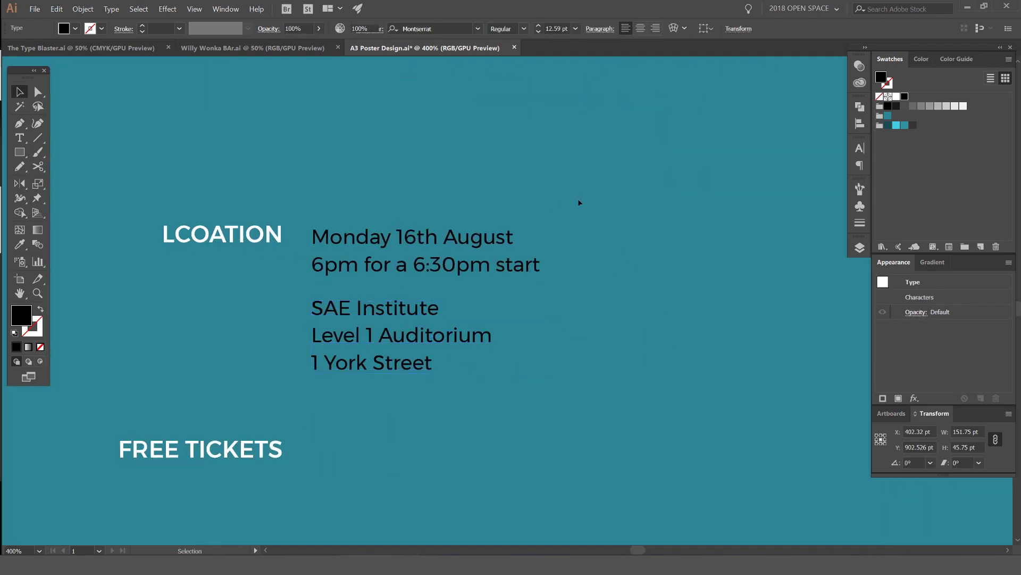
{"action": "scroll", "coordinate": [585, 250], "scroll_direction": "down", "scroll_amount": 2}
{"action": "left_click_drag", "start_coordinate": [424, 313], "coordinate": [436, 379]}
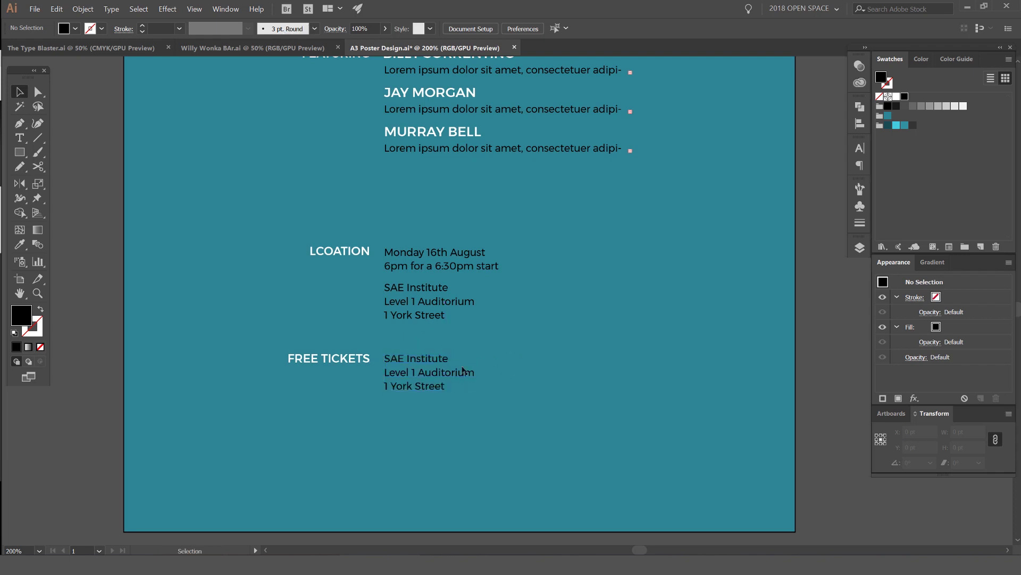
{"action": "left_click", "coordinate": [538, 291]}
{"action": "left_click", "coordinate": [407, 389]}
{"action": "left_click", "coordinate": [394, 399]}
{"action": "left_click", "coordinate": [382, 372]}
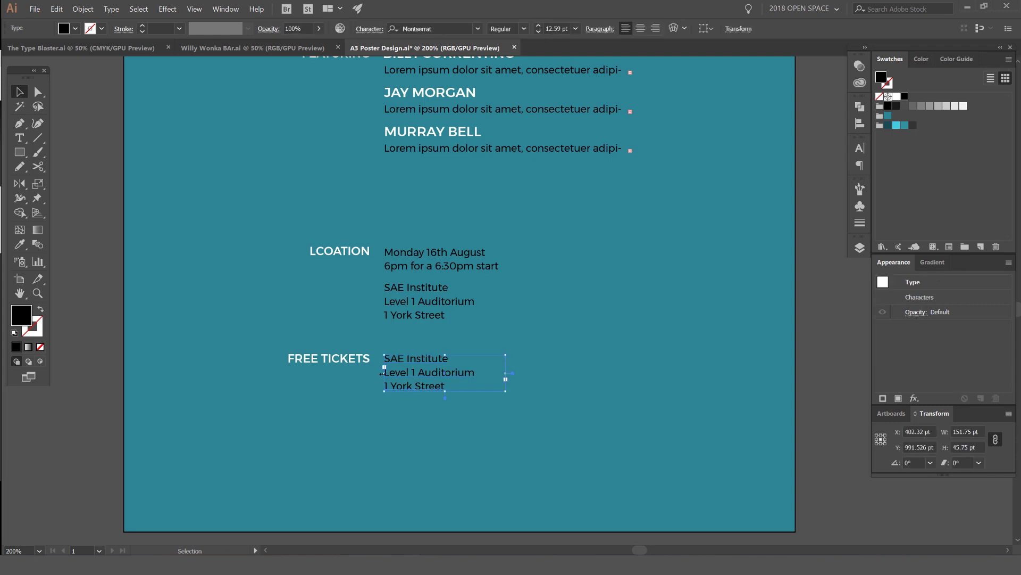
Step: Make the copied address text white and delete its last two lines
{"action": "left_click", "coordinate": [896, 97]}
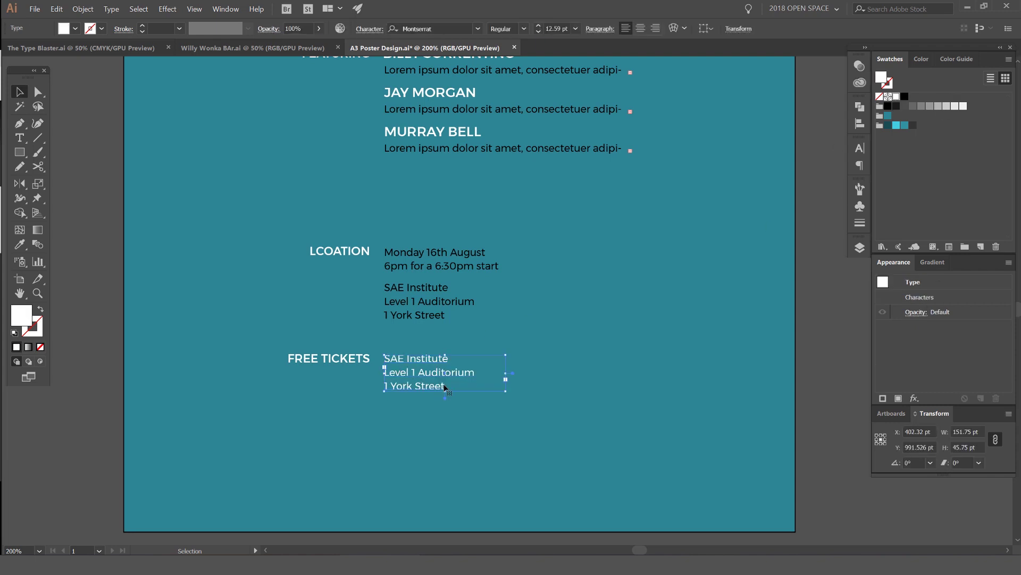
{"action": "key", "text": "t"}
{"action": "left_click_drag", "start_coordinate": [445, 388], "coordinate": [382, 380]}
{"action": "key", "text": "BackSpace"}
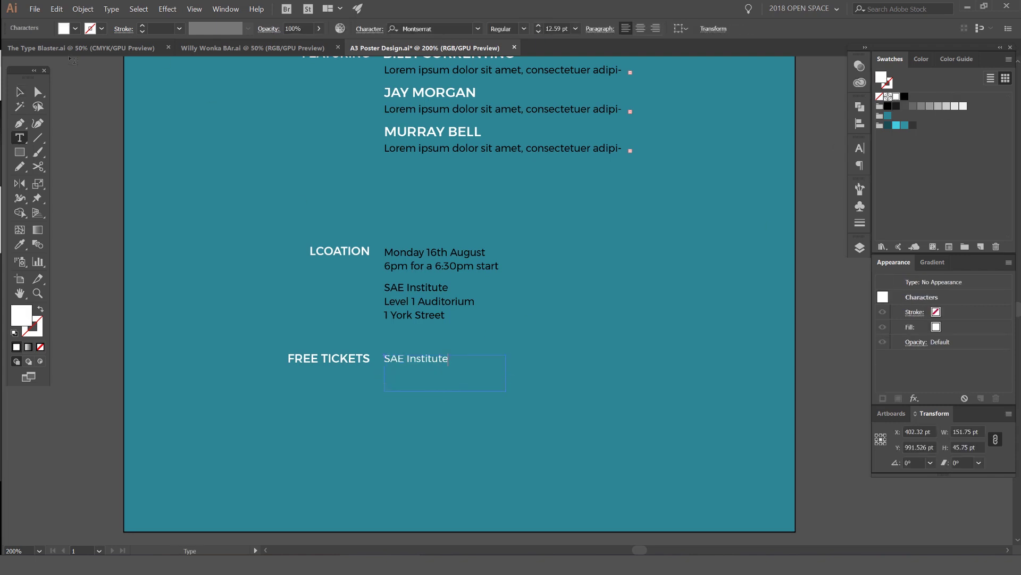
{"action": "key", "text": "Escape"}
Step: Widen the text frame and replace its text with 'Limited free tickets avaiable now'
{"action": "scroll", "coordinate": [453, 384], "scroll_direction": "up", "scroll_amount": 2}
{"action": "scroll", "coordinate": [571, 313], "scroll_direction": "right", "scroll_amount": 3}
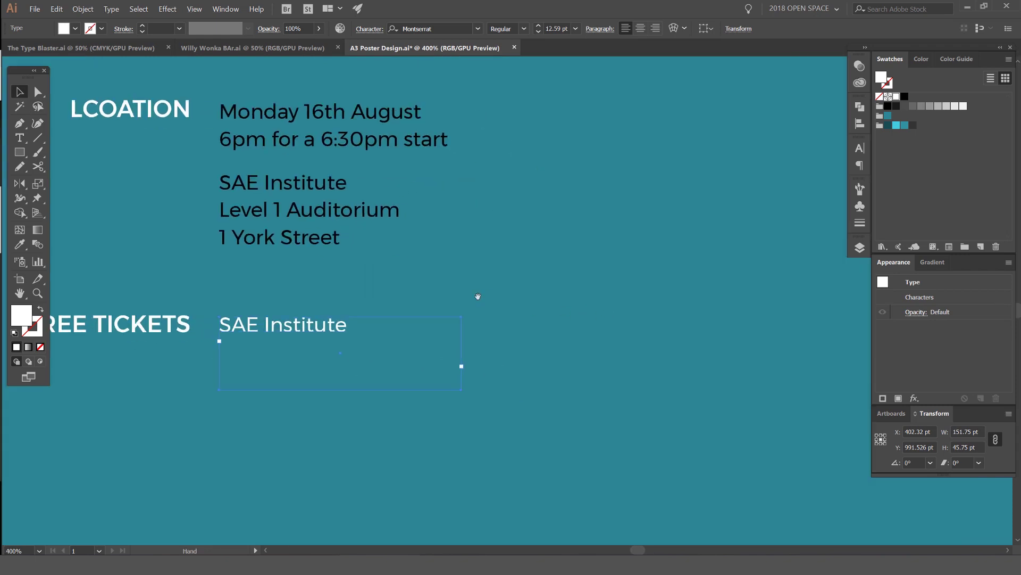
{"action": "left_click_drag", "start_coordinate": [452, 353], "coordinate": [720, 352]}
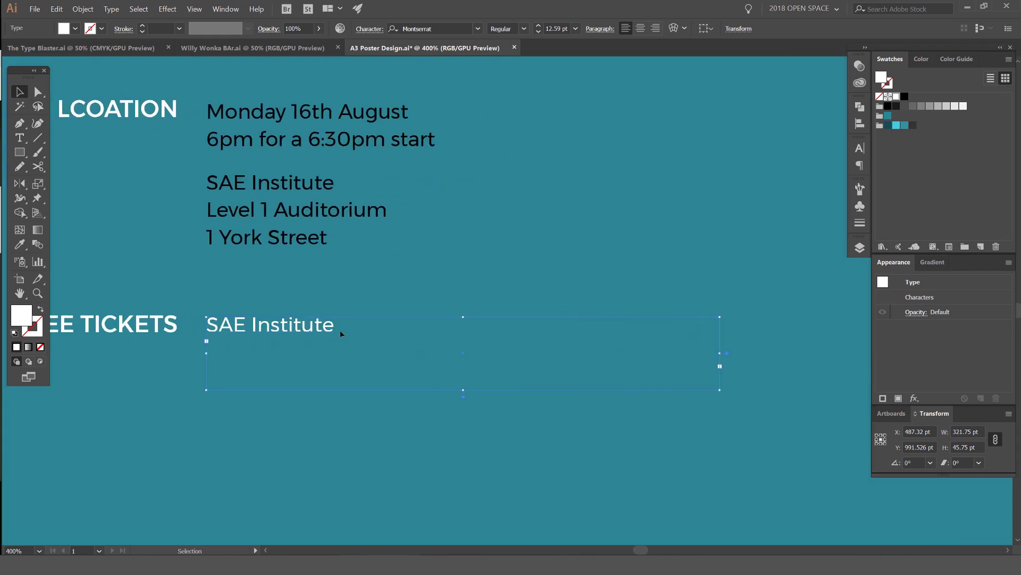
{"action": "double_click", "coordinate": [341, 327]}
{"action": "key", "text": "ctrl+a"}
{"action": "type", "text": "Limite"}
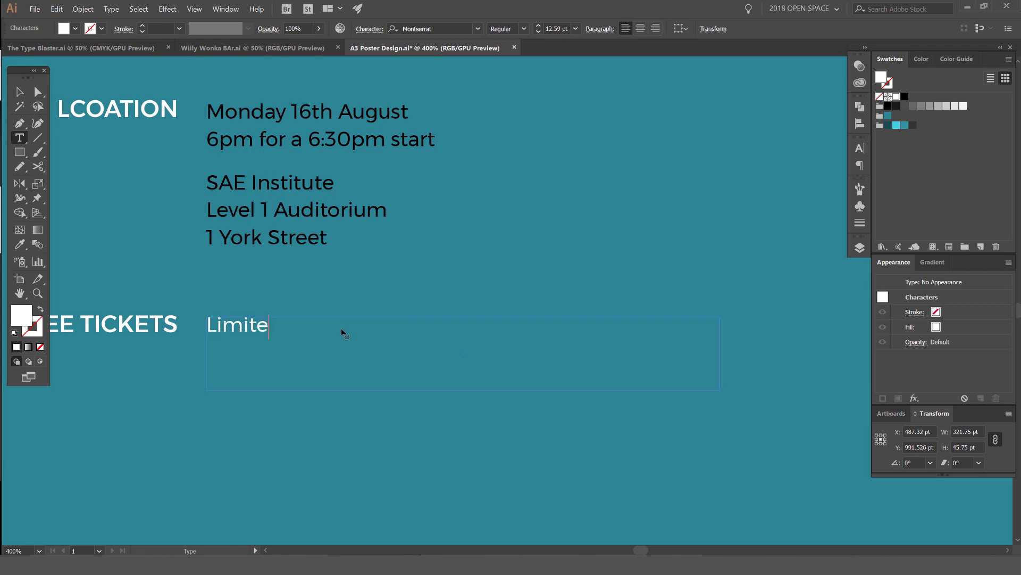
{"action": "type", "text": "d free tickets avaiable"}
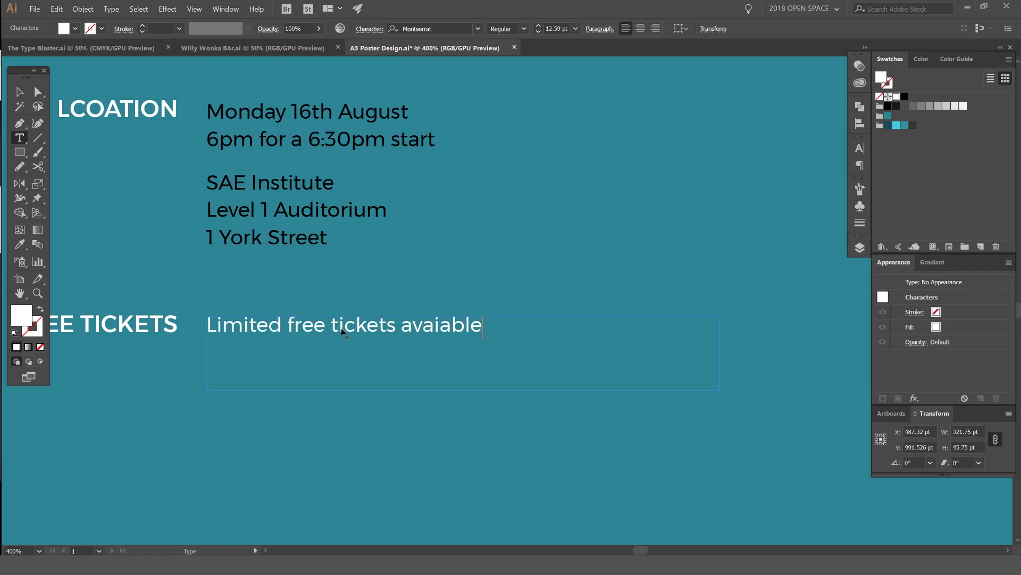
{"action": "type", "text": " now"}
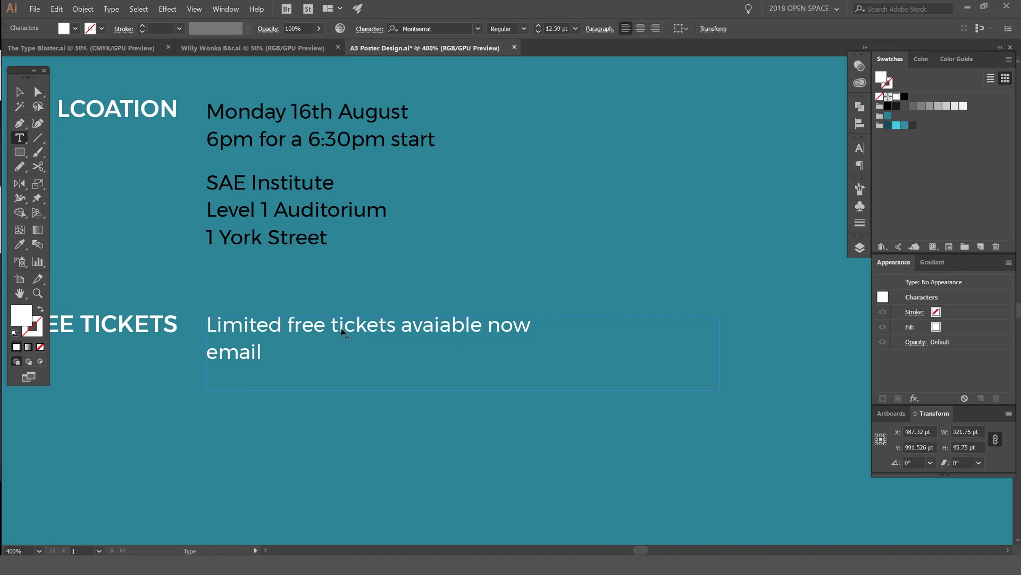
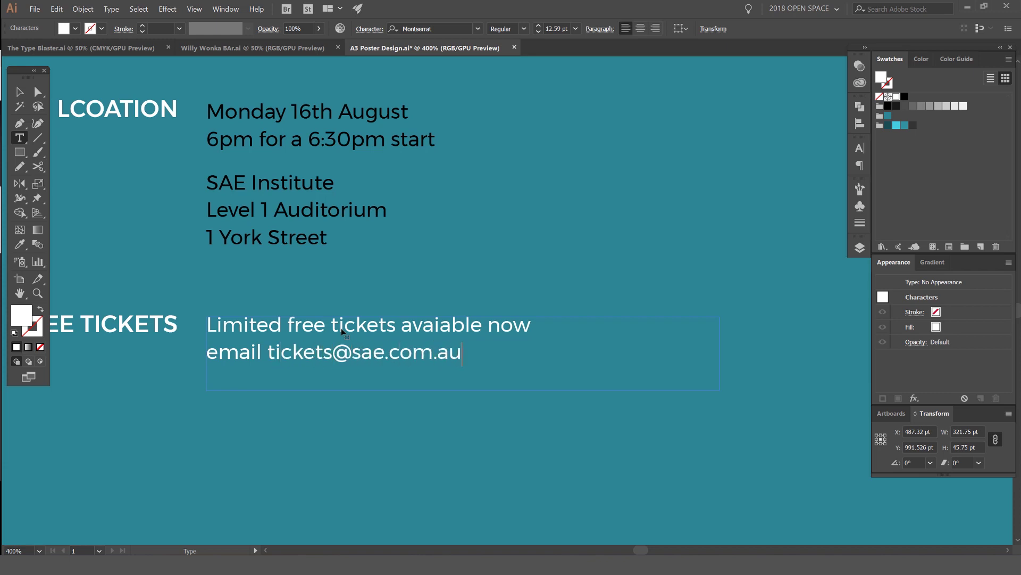
Step: Add the ticket e-mail address as a second line
{"action": "key", "text": "Escape"}
{"action": "left_click", "coordinate": [392, 406]}
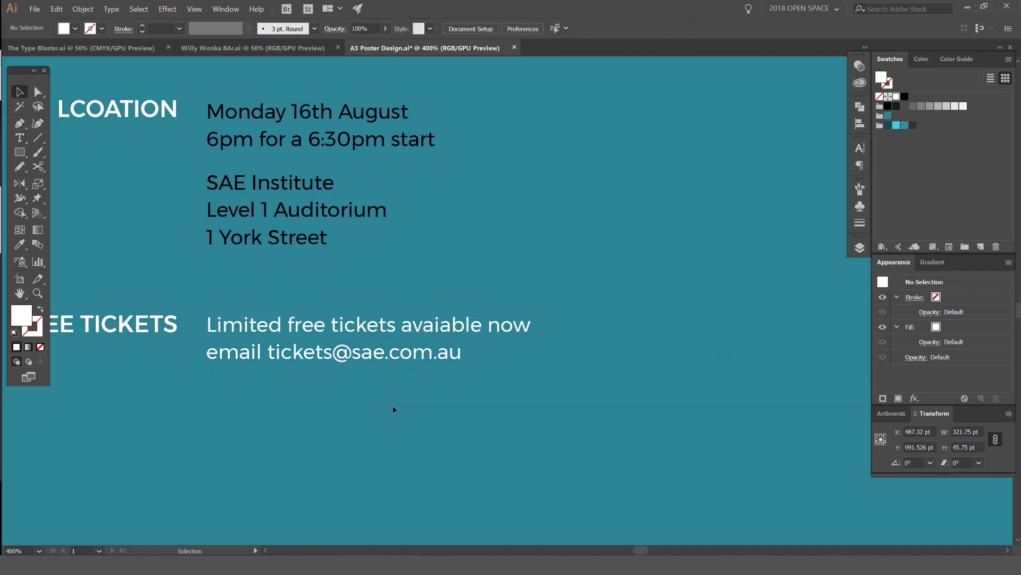
Step: Apply Medium font weight to the tickets text
{"action": "key", "text": "ctrl+minus"}
{"action": "key", "text": "ctrl+minus"}
{"action": "scroll", "coordinate": [491, 360], "scroll_direction": "down", "scroll_amount": 2}
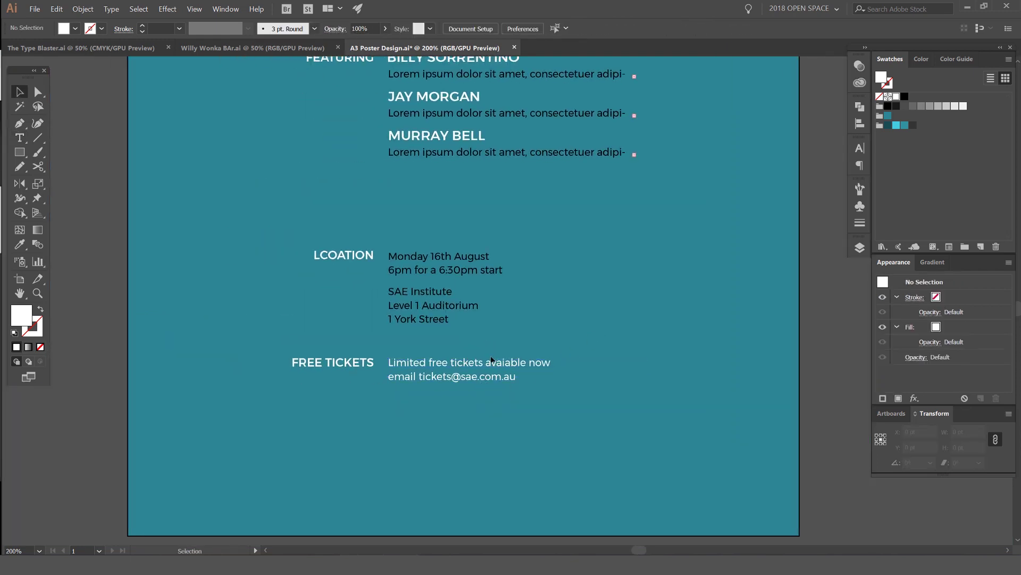
{"action": "left_click", "coordinate": [459, 381]}
{"action": "left_click", "coordinate": [524, 29]}
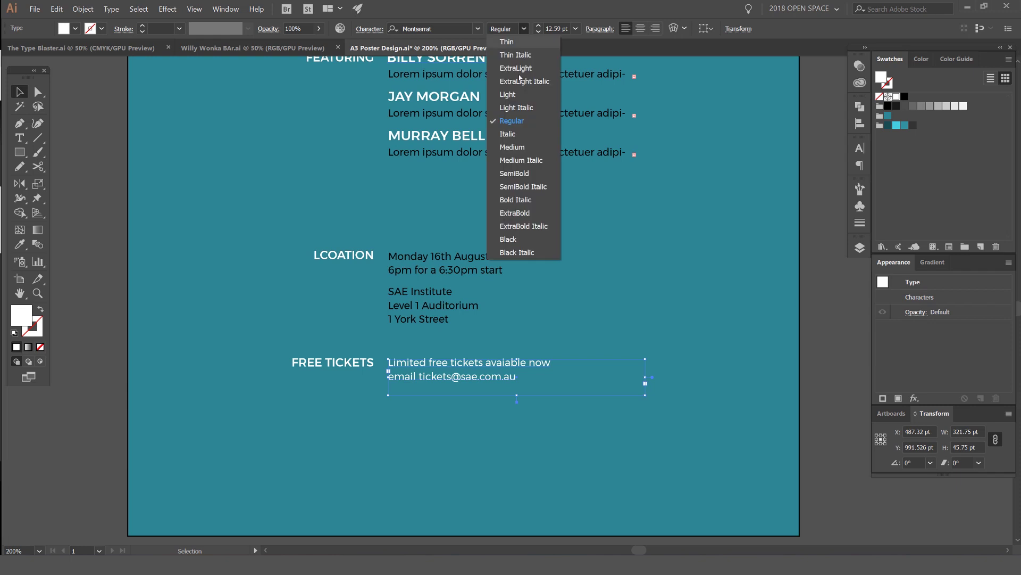
{"action": "left_click", "coordinate": [518, 146]}
{"action": "left_click", "coordinate": [616, 328]}
Step: Widen the tickets text frame further, to 473.5 pt
{"action": "key", "text": "ctrl+minus"}
{"action": "left_click", "coordinate": [559, 355]}
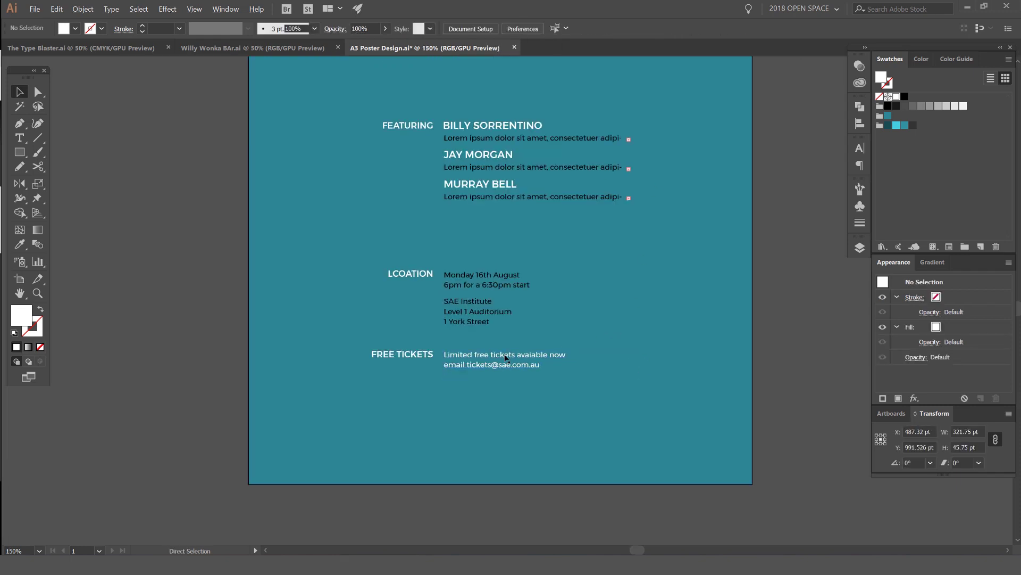
{"action": "key", "text": "ctrl+minus"}
{"action": "key", "text": "ctrl+plus"}
{"action": "key", "text": "ctrl+plus"}
{"action": "key", "text": "ctrl+plus"}
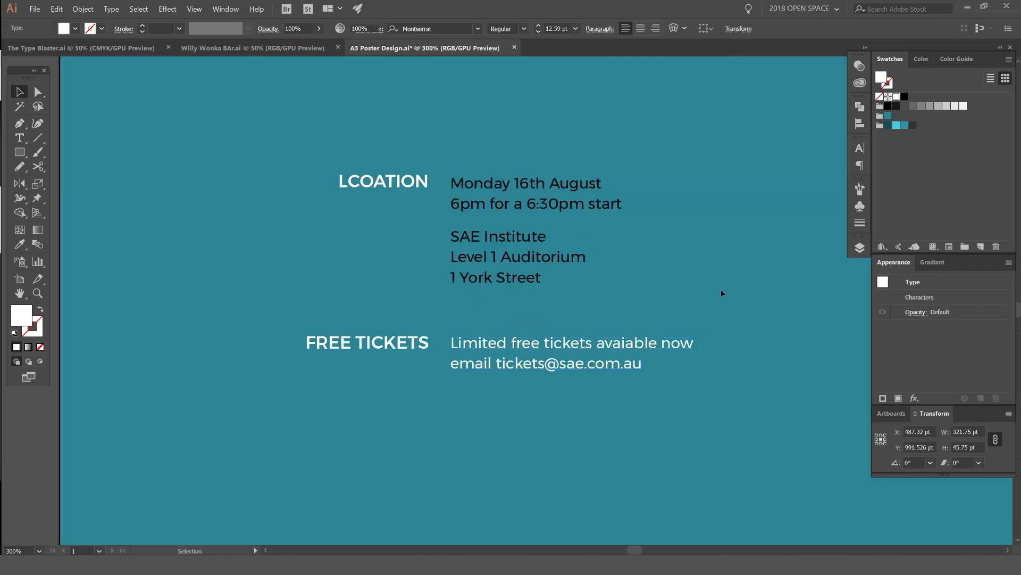
{"action": "scroll", "coordinate": [720, 289], "scroll_direction": "right", "scroll_amount": 3}
{"action": "left_click", "coordinate": [612, 305]}
{"action": "left_click", "coordinate": [639, 338]}
{"action": "scroll", "coordinate": [585, 341], "scroll_direction": "right", "scroll_amount": 4}
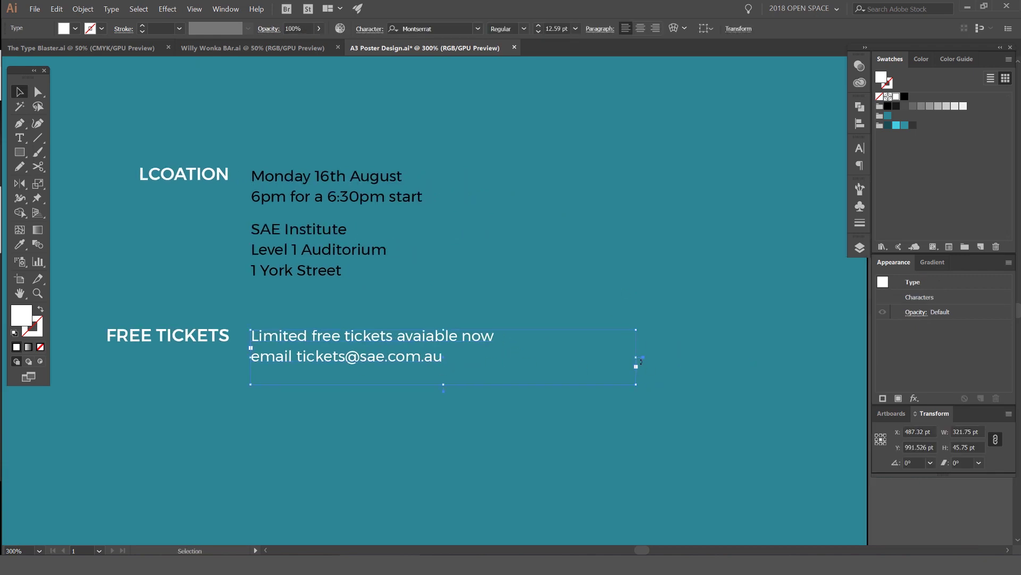
{"action": "left_click_drag", "start_coordinate": [636, 357], "coordinate": [817, 357]}
Step: Re-break the tickets text so the e-mail sits on its own line
{"action": "key", "text": "t"}
{"action": "left_click", "coordinate": [254, 357]}
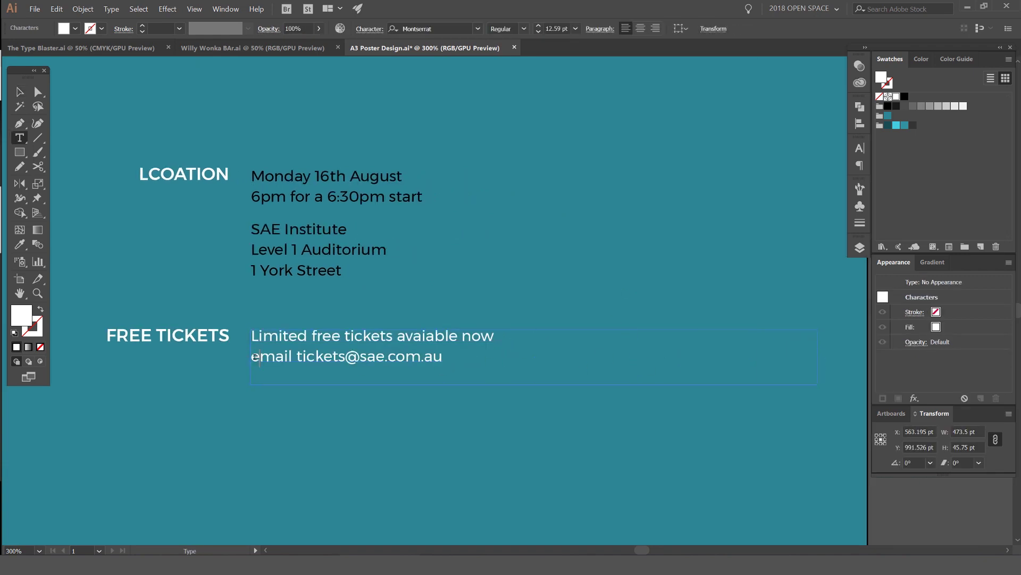
{"action": "key", "text": "BackSpace"}
{"action": "key", "text": "Return"}
{"action": "key", "text": "Escape"}
Step: Deselect and zoom out to review the whole poster layout
{"action": "left_click", "coordinate": [504, 157]}
{"action": "key", "text": "ctrl+1"}
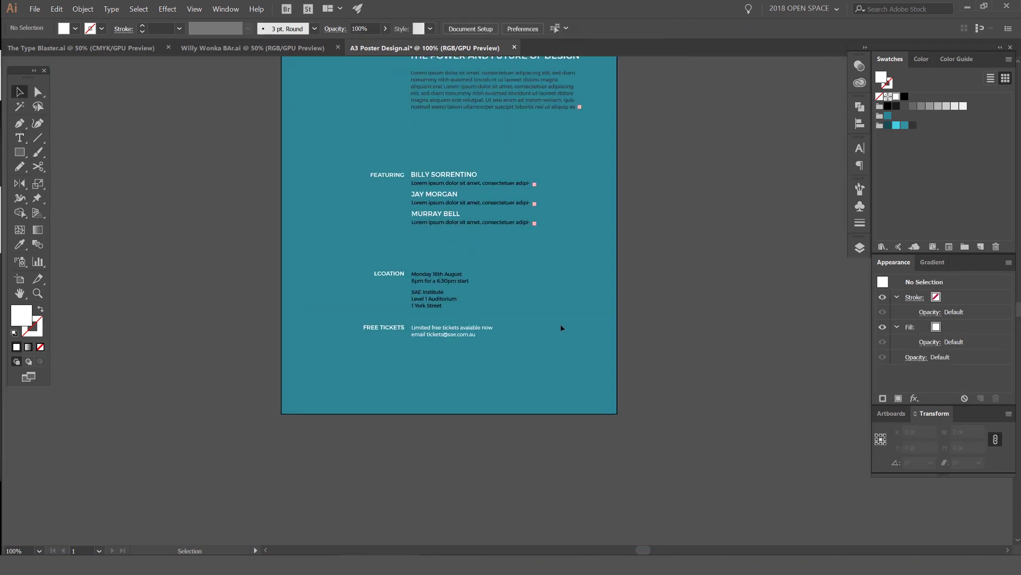
{"action": "left_click_drag", "start_coordinate": [561, 328], "coordinate": [570, 379]}
{"action": "left_click_drag", "start_coordinate": [625, 335], "coordinate": [352, 366]}
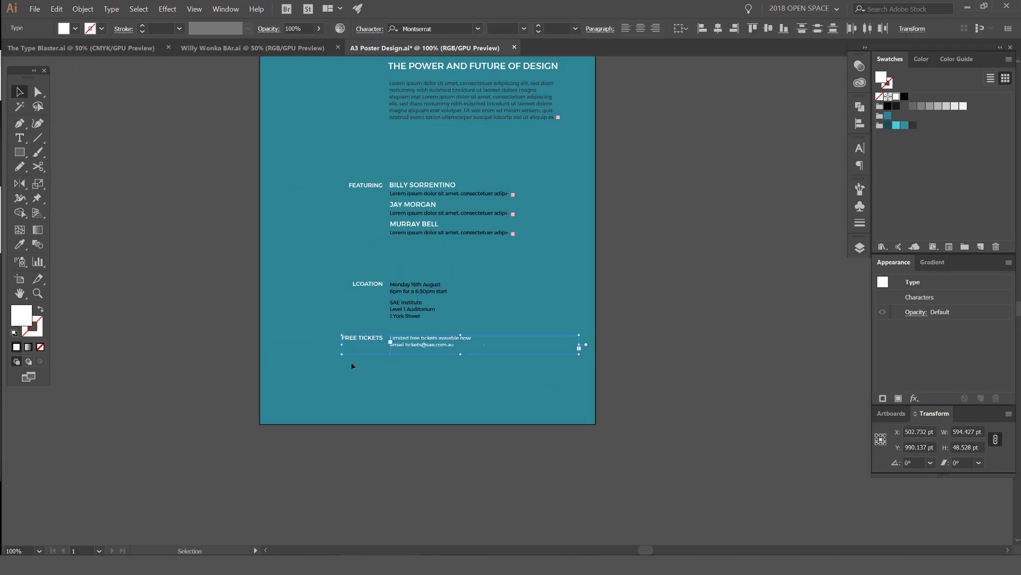
{"action": "left_click", "coordinate": [352, 365]}
{"action": "key", "text": "ctrl+minus"}
{"action": "key", "text": "ctrl+minus"}
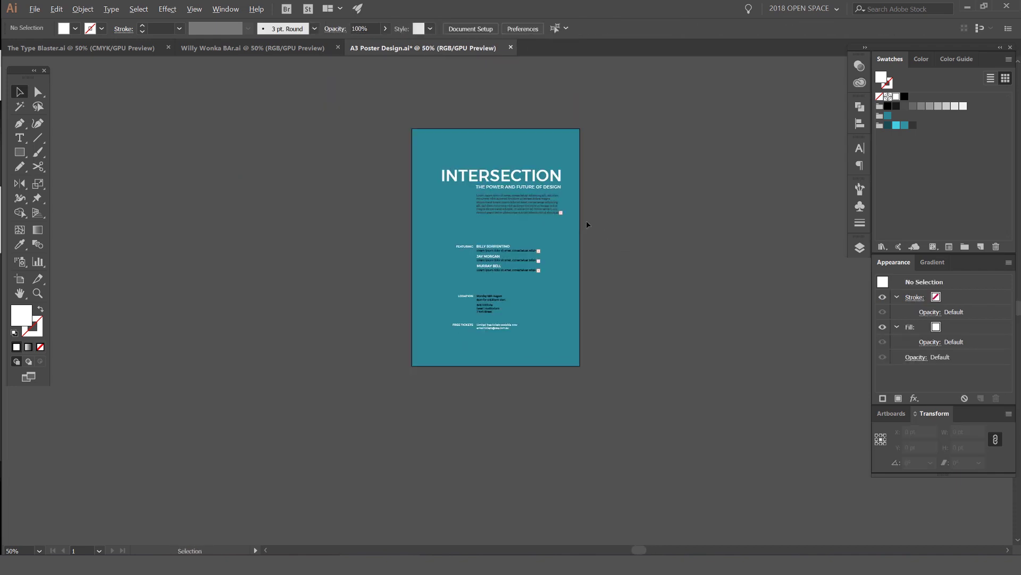
Step: Select the FEATURING block and nudge it upward with Shift+Up
{"action": "left_click_drag", "start_coordinate": [522, 289], "coordinate": [559, 209]}
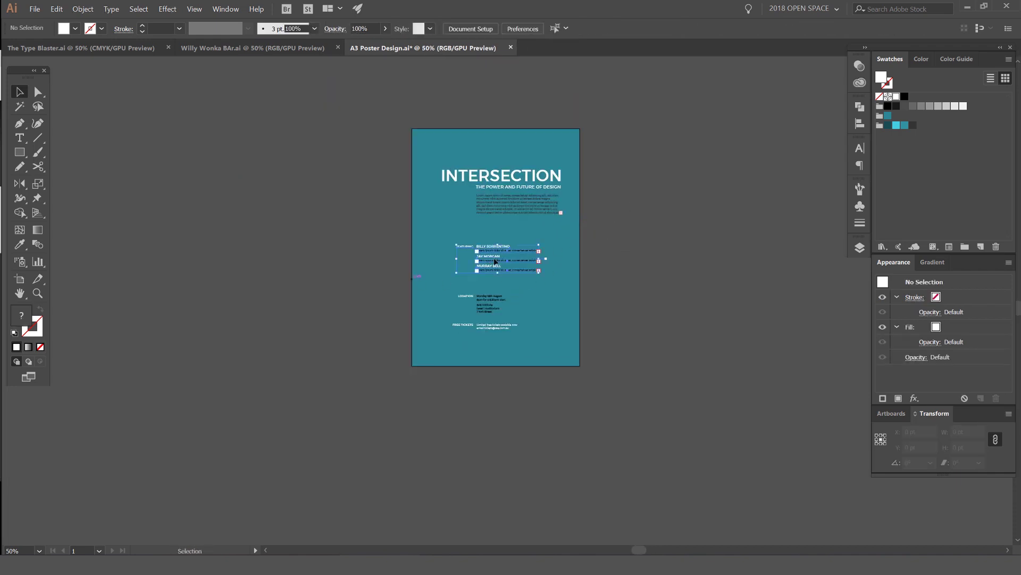
{"action": "key", "text": "ctrl+plus"}
{"action": "key", "text": "ctrl+plus"}
{"action": "left_click", "coordinate": [436, 280]}
{"action": "left_click_drag", "start_coordinate": [436, 280], "coordinate": [391, 292]}
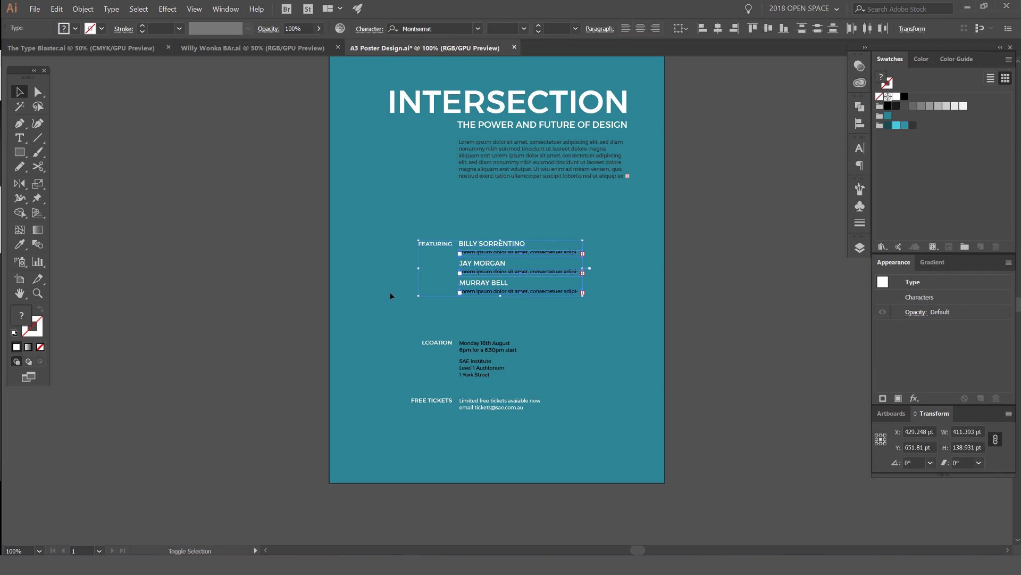
{"action": "key", "text": "shift+Up"}
{"action": "key", "text": "shift+Up"}
{"action": "key", "text": "shift+Up"}
{"action": "key", "text": "shift+Up"}
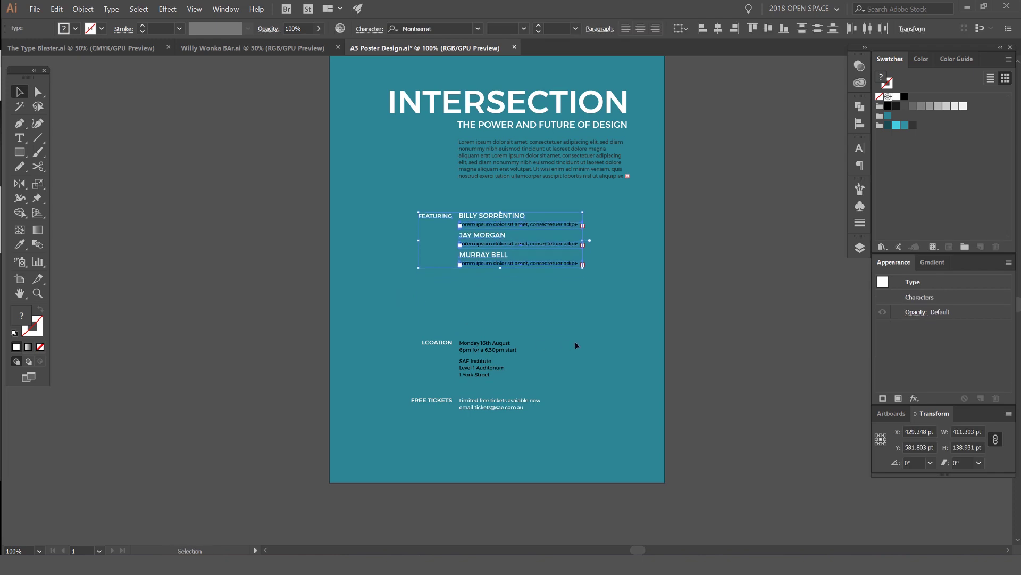
Step: Select the LOCATION and FREE TICKETS blocks and nudge them upward
{"action": "left_click_drag", "start_coordinate": [576, 342], "coordinate": [353, 416]}
{"action": "key", "text": "shift+Up"}
{"action": "key", "text": "shift+Up"}
{"action": "key", "text": "shift+Up"}
{"action": "key", "text": "shift+Up"}
{"action": "key", "text": "shift+Up"}
{"action": "key", "text": "shift+Up"}
{"action": "key", "text": "shift+Up"}
{"action": "key", "text": "shift+Up"}
{"action": "key", "text": "shift+Up"}
{"action": "key", "text": "shift+Up"}
{"action": "key", "text": "shift+Up"}
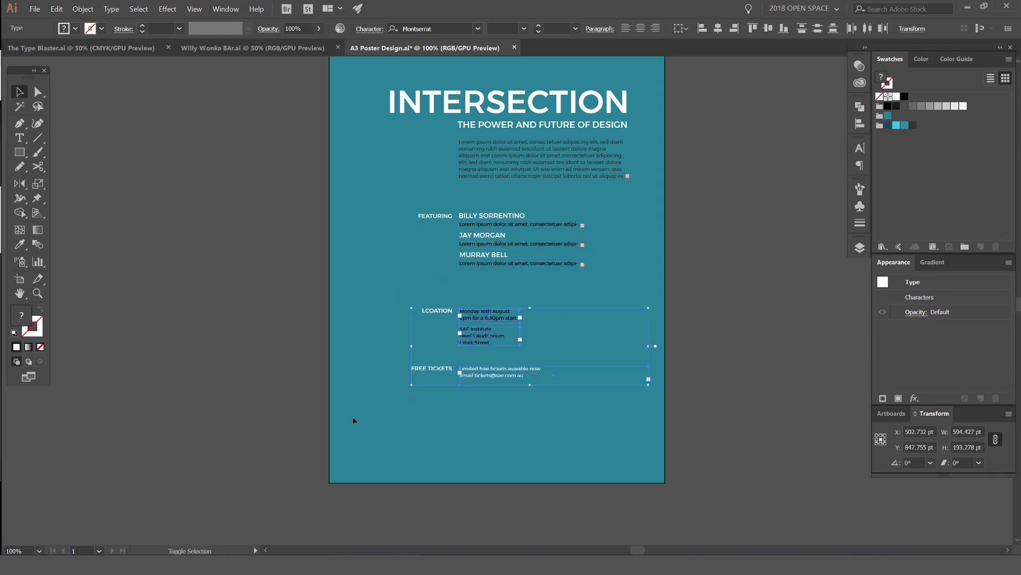
{"action": "left_click", "coordinate": [426, 395]}
{"action": "scroll", "coordinate": [688, 130], "scroll_direction": "down", "scroll_amount": 1}
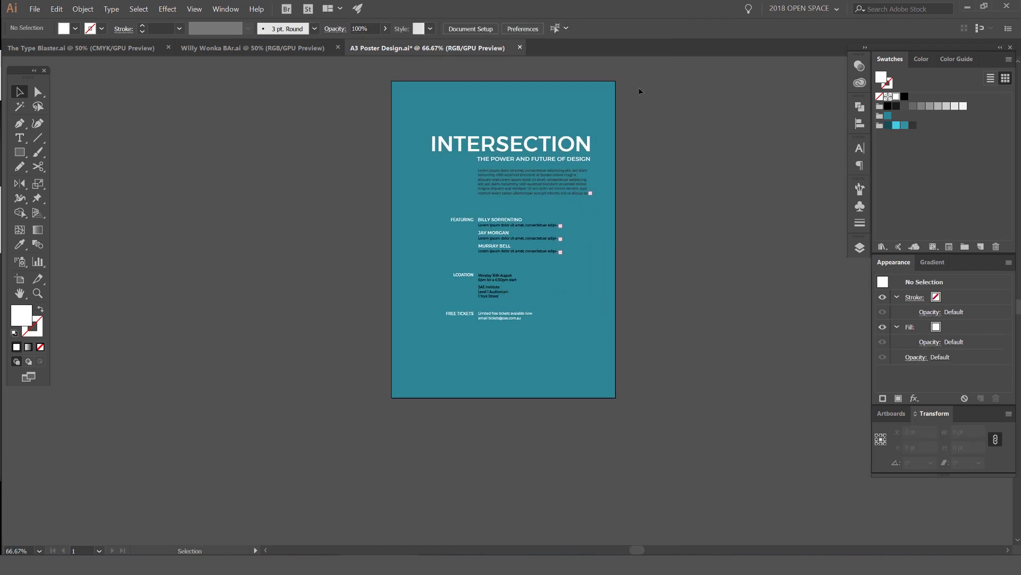
{"action": "scroll", "coordinate": [416, 166], "scroll_direction": "up", "scroll_amount": 2}
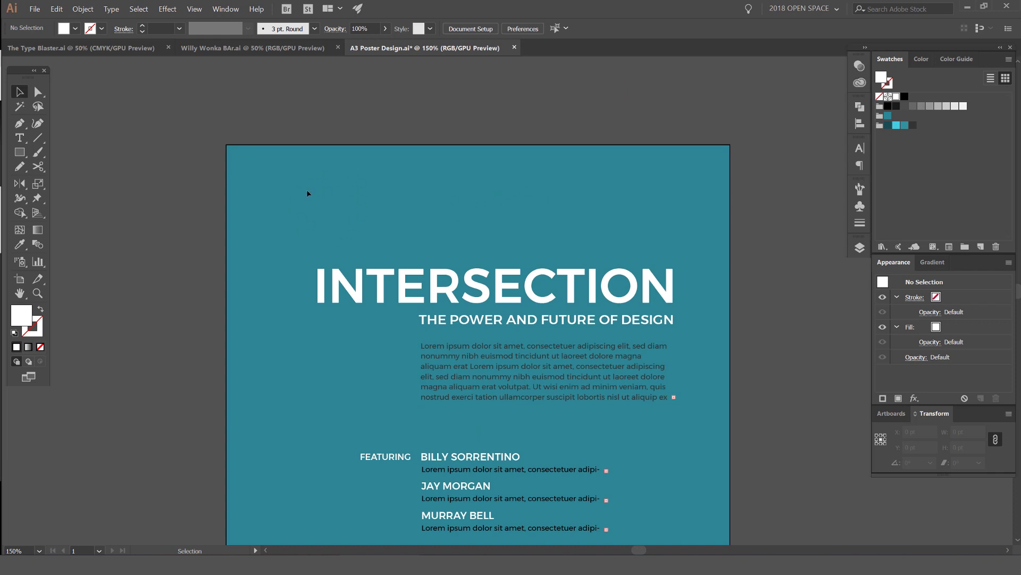
Step: Draw a white bar at the poster's top-left and duplicate it just below
{"action": "left_click_drag", "start_coordinate": [527, 219], "coordinate": [466, 194]}
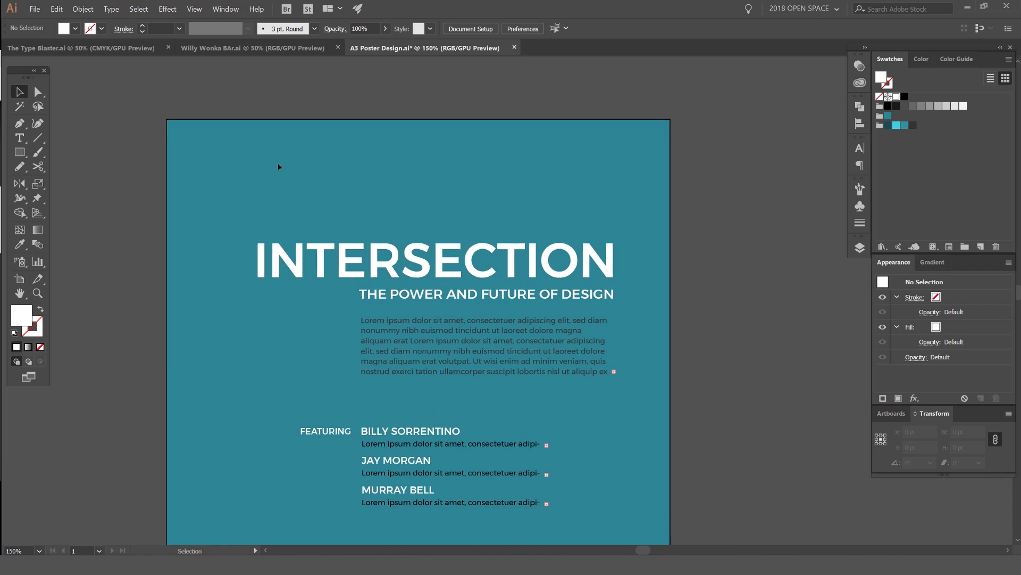
{"action": "key", "text": "m"}
{"action": "mouse_move", "coordinate": [211, 160]}
{"action": "left_mouse_down"}
{"action": "mouse_move", "coordinate": [272, 174]}
{"action": "mouse_move", "coordinate": [269, 187]}
{"action": "left_mouse_up"}
{"action": "key", "text": "v"}
{"action": "left_click", "coordinate": [388, 164]}
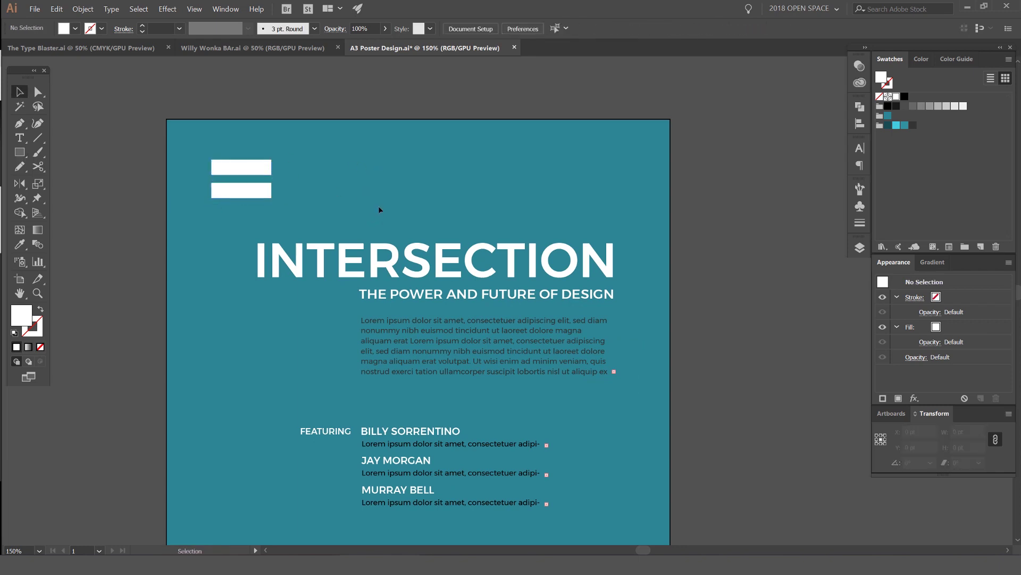
Step: Shift both white bars left into the top-left corner above INTERSECTION
{"action": "scroll", "coordinate": [521, 184], "scroll_direction": "down", "scroll_amount": 1}
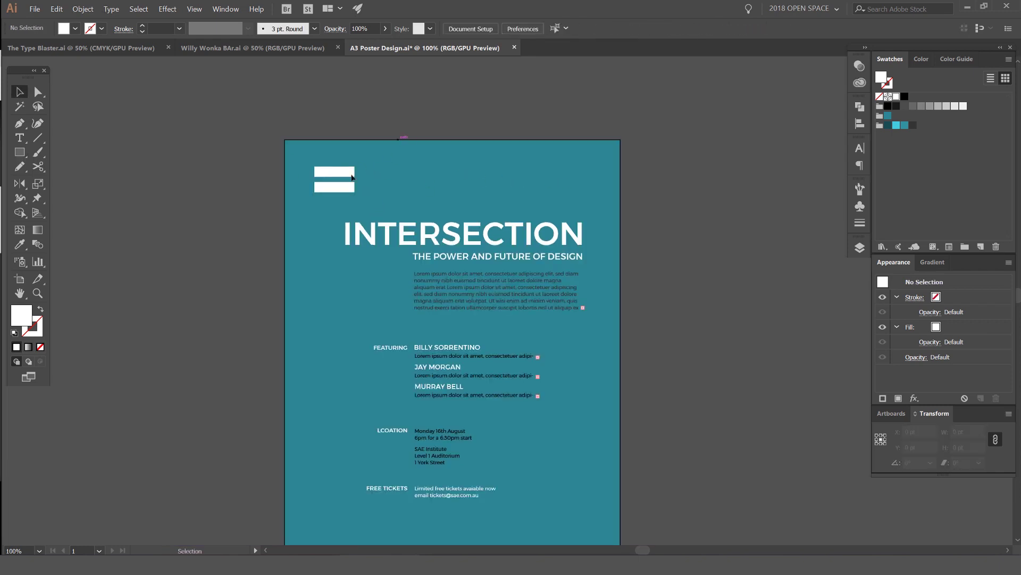
{"action": "scroll", "coordinate": [331, 178], "scroll_direction": "up", "scroll_amount": 1}
{"action": "left_click_drag", "start_coordinate": [367, 200], "coordinate": [318, 149]}
{"action": "left_click", "coordinate": [410, 139]}
{"action": "scroll", "coordinate": [410, 139], "scroll_direction": "down", "scroll_amount": 2}
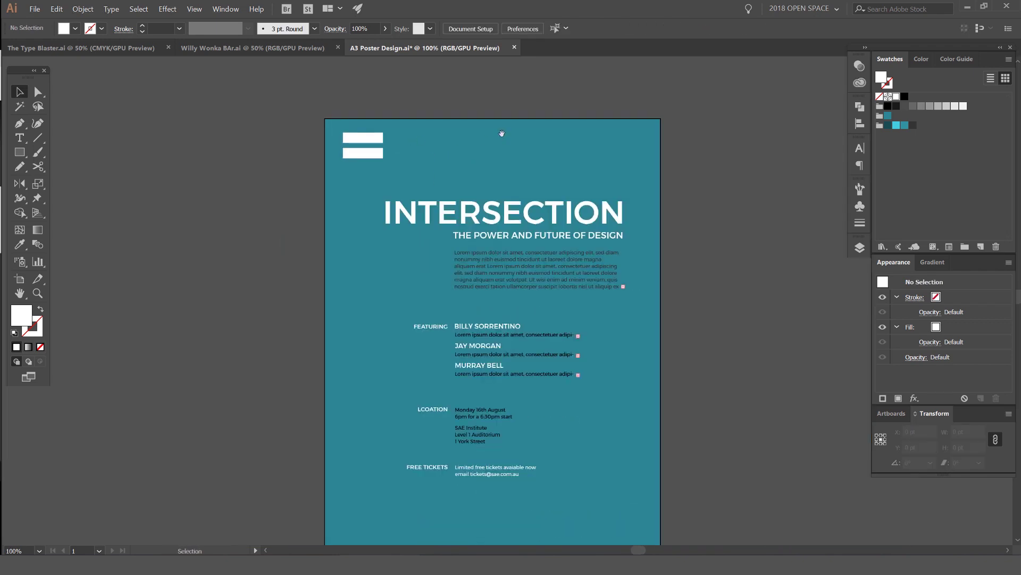
{"action": "left_click_drag", "start_coordinate": [621, 207], "coordinate": [575, 213]}
{"action": "scroll", "coordinate": [569, 376], "scroll_direction": "down", "scroll_amount": 5}
{"action": "left_click_drag", "start_coordinate": [460, 387], "coordinate": [320, 471]}
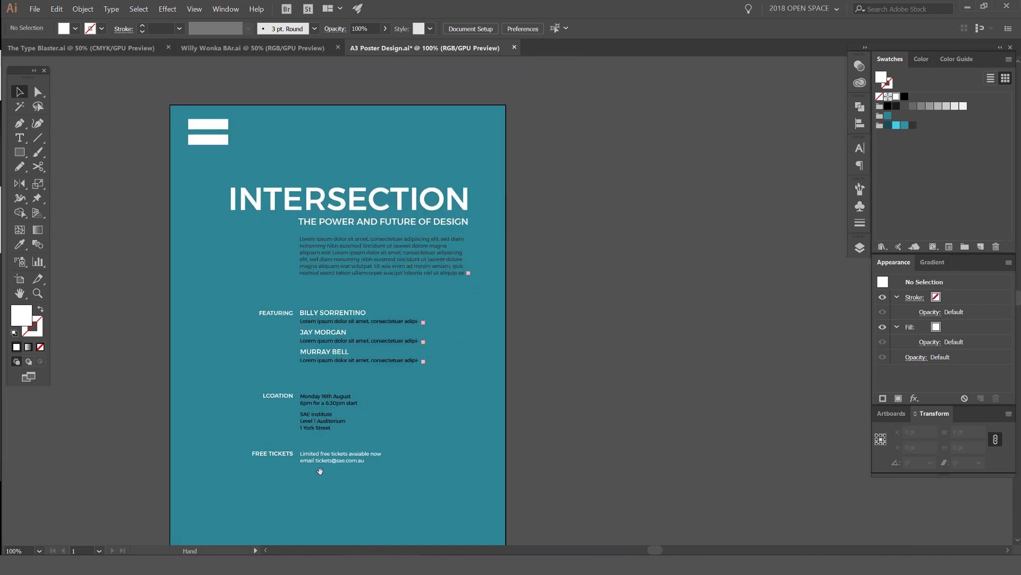
Step: Draw a trail of many rectangles forming a line pattern at the bottom-left
{"action": "left_click_drag", "start_coordinate": [572, 269], "coordinate": [597, 235]}
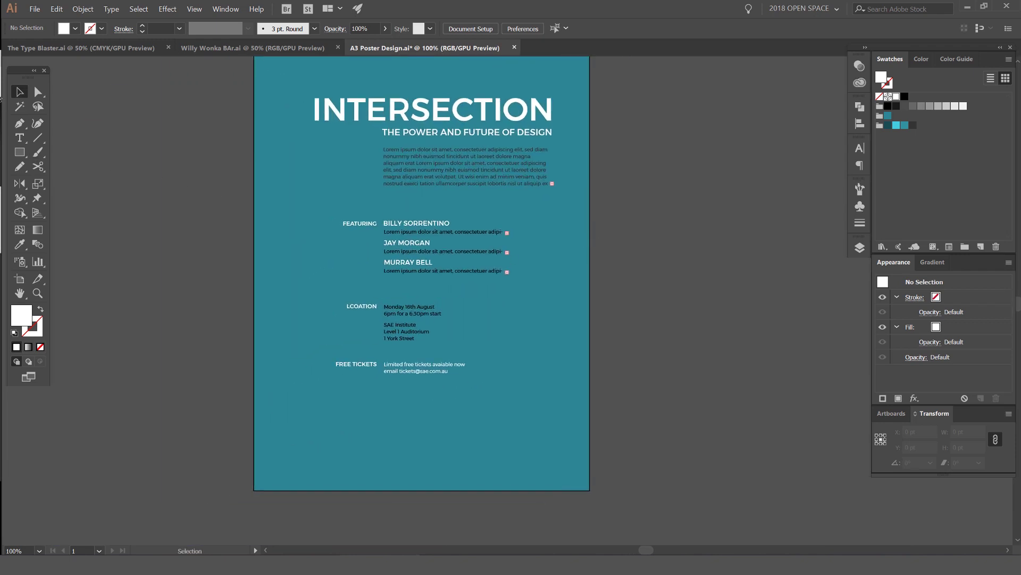
{"action": "left_click", "coordinate": [20, 137]}
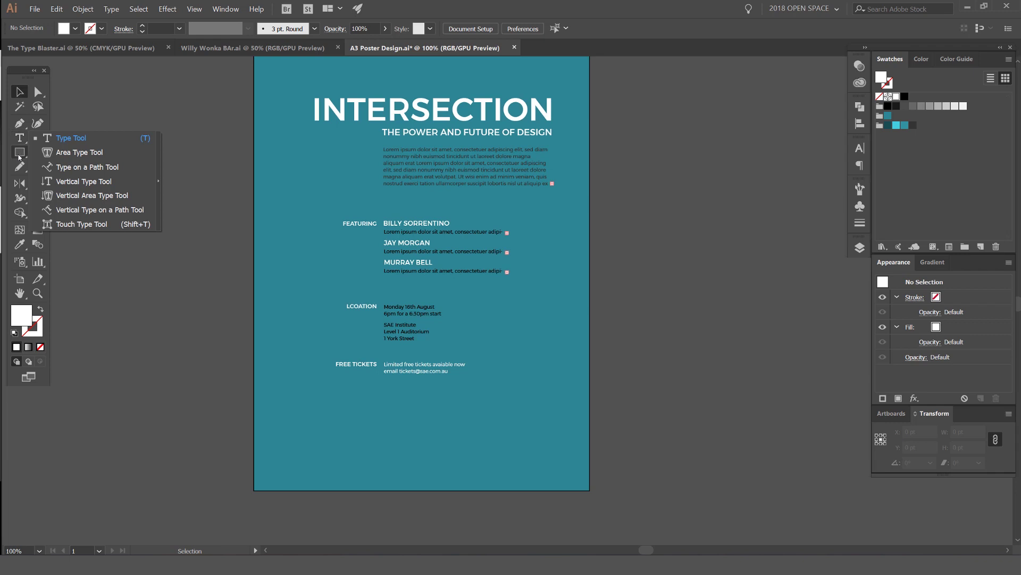
{"action": "left_click", "coordinate": [19, 153]}
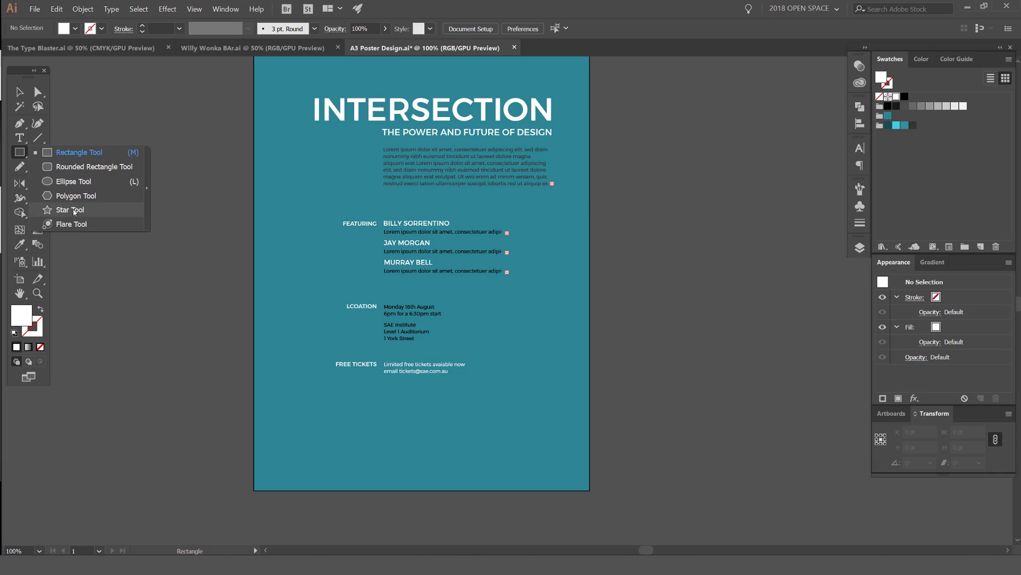
{"action": "left_click", "coordinate": [79, 153]}
{"action": "key", "text": "ctrl+equal"}
{"action": "left_click_drag", "start_coordinate": [288, 450], "coordinate": [412, 325]}
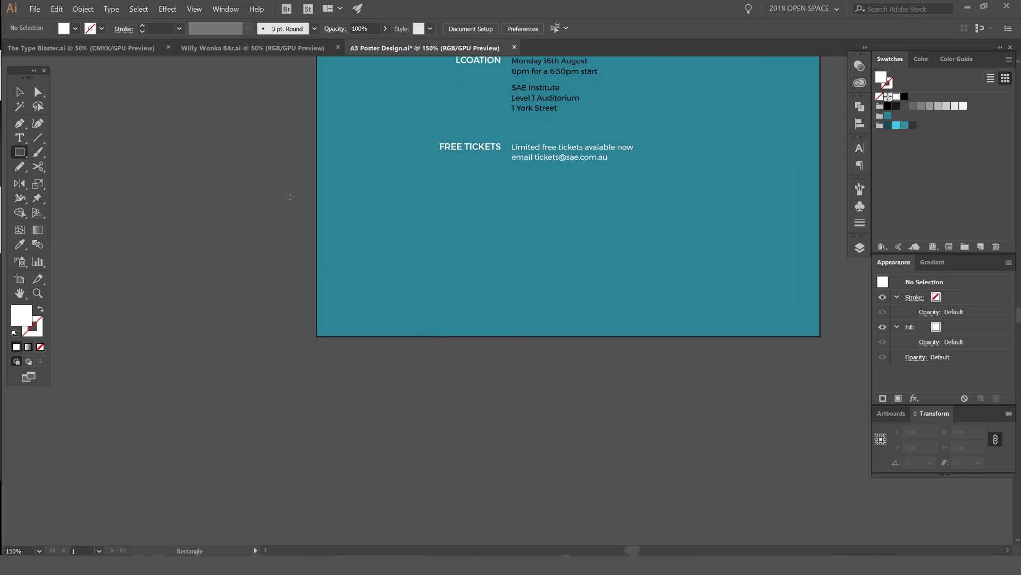
{"action": "left_click_drag", "start_coordinate": [282, 216], "coordinate": [492, 394]}
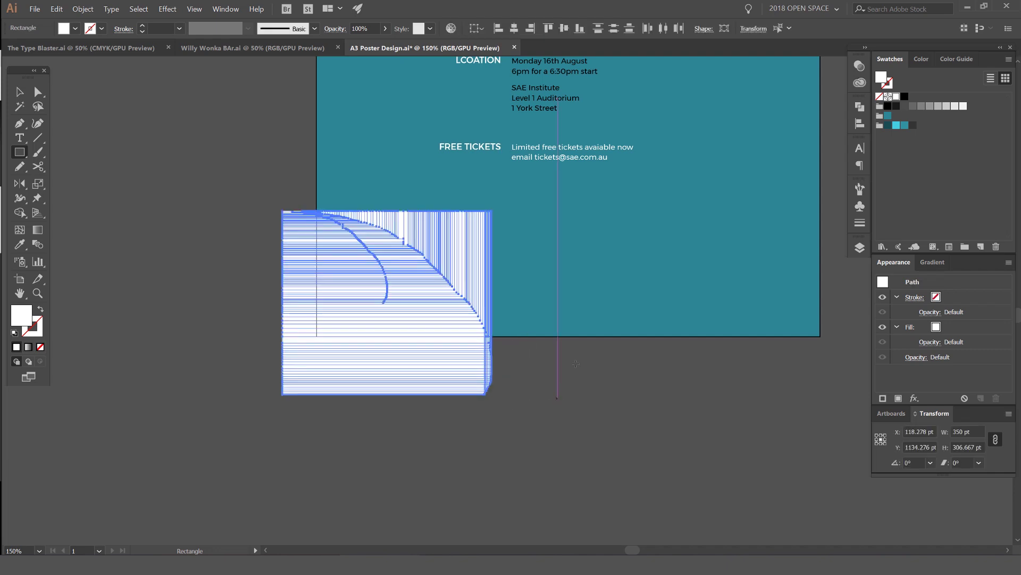
Step: Swap fill and stroke so the rectangles are dark grey outlines only
{"action": "key", "text": "x"}
{"action": "key", "text": "shift+x"}
{"action": "key", "text": "x"}
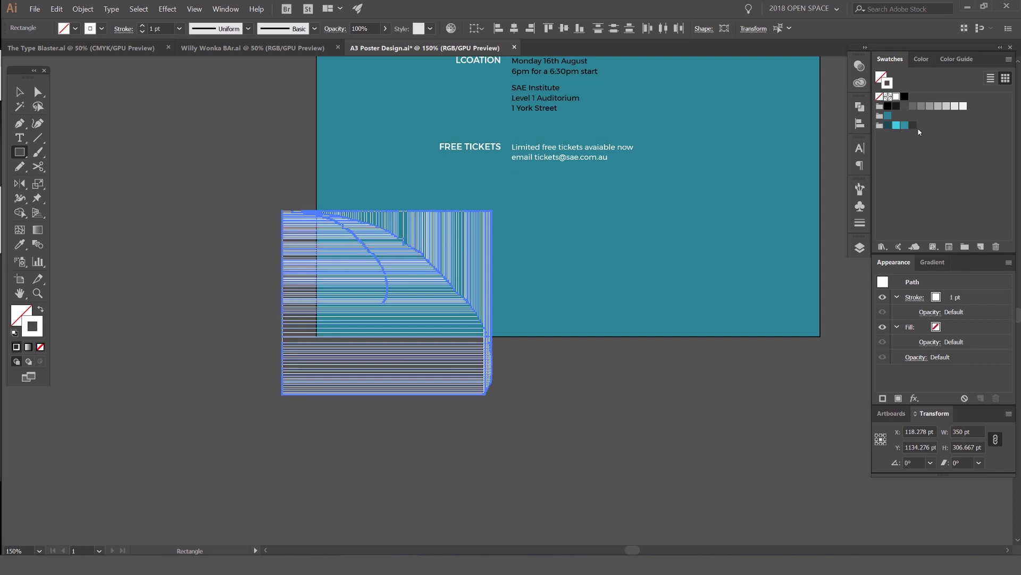
{"action": "left_click", "coordinate": [913, 126]}
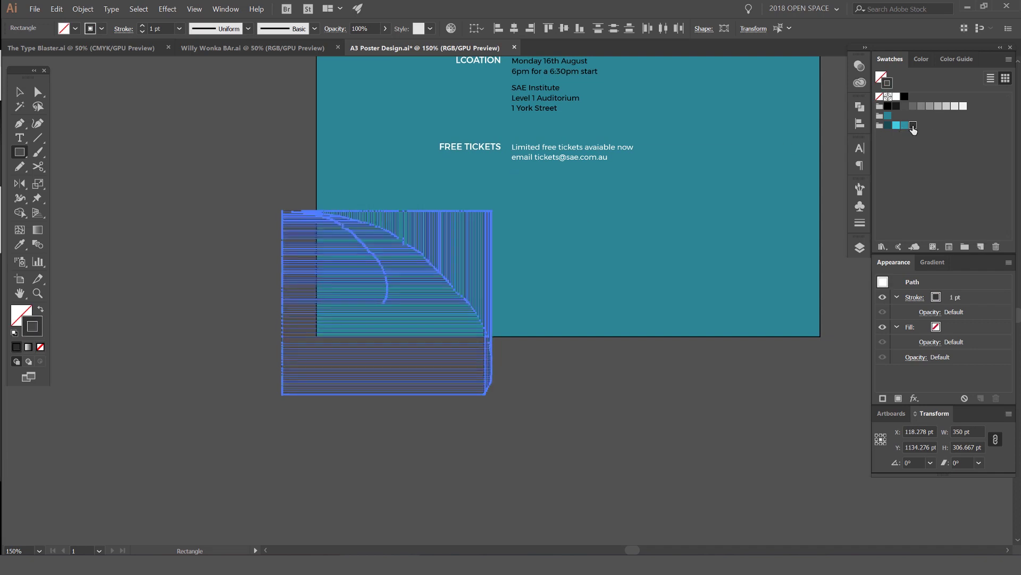
Step: Set the line pattern's stroke weight to 0.5 pt
{"action": "key", "text": "v"}
{"action": "left_click", "coordinate": [245, 208]}
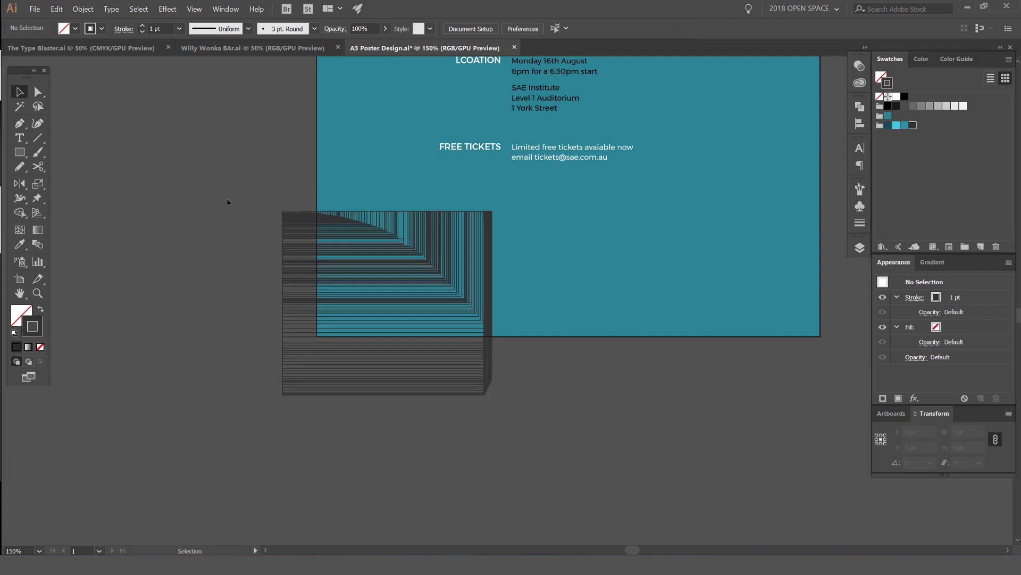
{"action": "left_click_drag", "start_coordinate": [517, 439], "coordinate": [517, 440]}
{"action": "left_click", "coordinate": [180, 28]}
{"action": "left_click", "coordinate": [197, 57]}
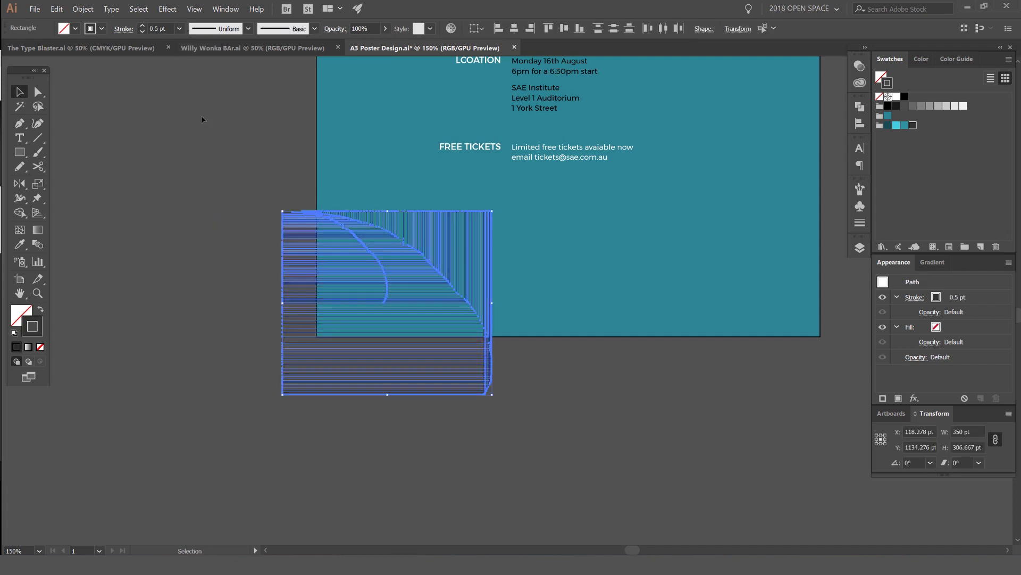
{"action": "left_click", "coordinate": [208, 151]}
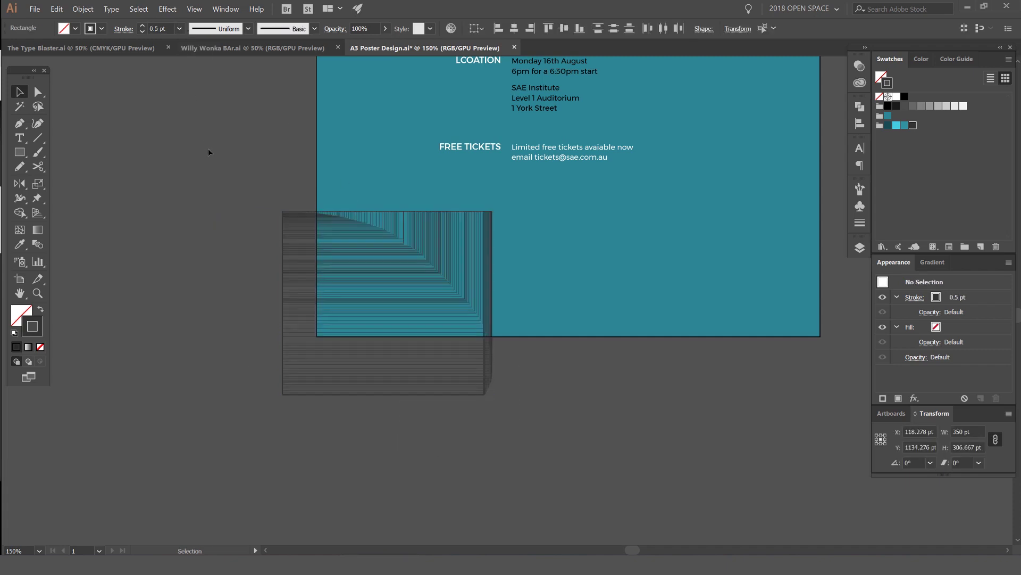
{"action": "left_click", "coordinate": [181, 30]}
{"action": "left_click", "coordinate": [321, 167]}
{"action": "scroll", "coordinate": [329, 169], "scroll_direction": "up", "scroll_amount": 2}
{"action": "scroll", "coordinate": [329, 169], "scroll_direction": "down", "scroll_amount": 3}
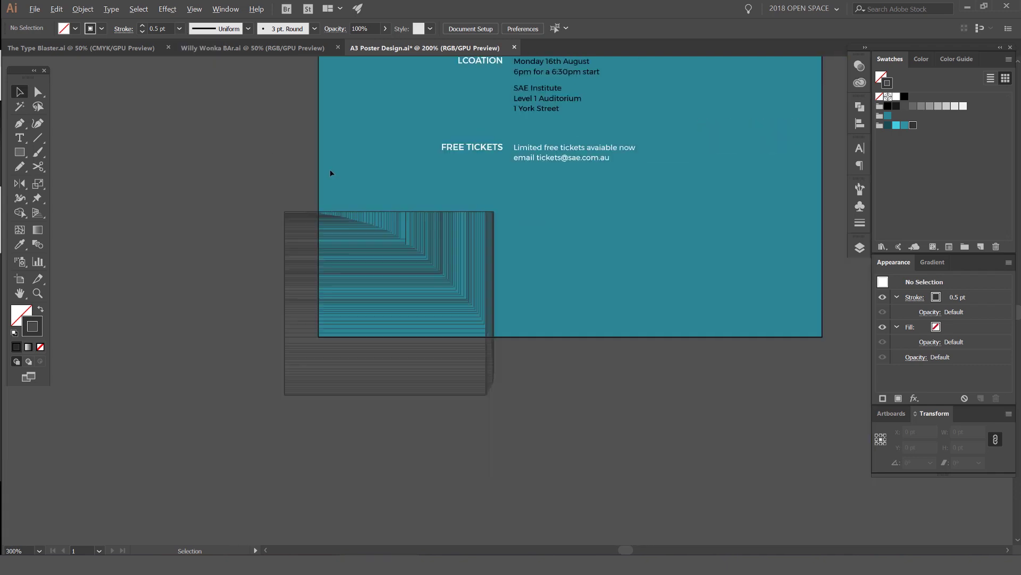
Step: Move the line pattern up and right onto the poster's bottom-left corner
{"action": "left_click_drag", "start_coordinate": [420, 320], "coordinate": [437, 307]}
{"action": "left_click", "coordinate": [545, 359]}
{"action": "scroll", "coordinate": [544, 355], "scroll_direction": "down", "scroll_amount": 2}
{"action": "scroll", "coordinate": [524, 266], "scroll_direction": "up", "scroll_amount": 1}
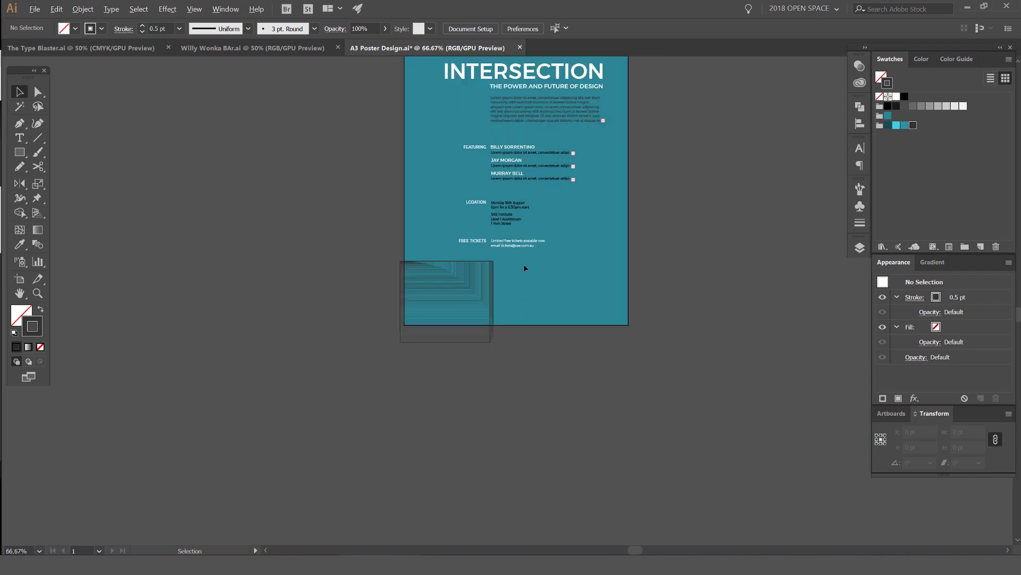
{"action": "left_click_drag", "start_coordinate": [521, 242], "coordinate": [423, 266]}
Step: Delete the existing striped line artwork from the poster
{"action": "left_click", "coordinate": [424, 269]}
{"action": "left_click", "coordinate": [509, 278]}
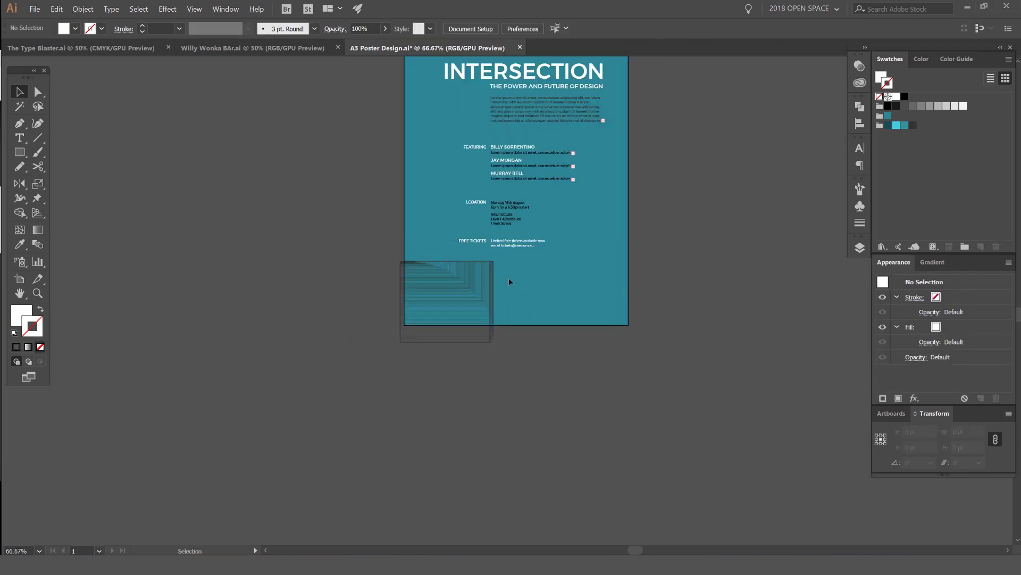
{"action": "left_click_drag", "start_coordinate": [509, 277], "coordinate": [356, 363]}
{"action": "key", "text": "Delete"}
Step: Draw a rotating star that leaves a trail of copies, replacing a first test star
{"action": "left_click_drag", "start_coordinate": [24, 149], "coordinate": [64, 209]}
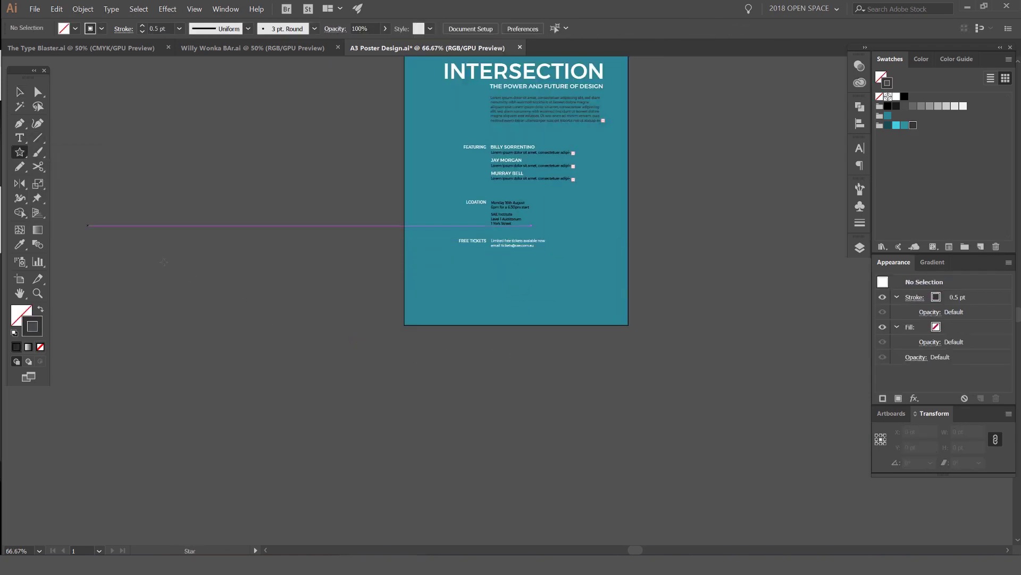
{"action": "left_click_drag", "start_coordinate": [261, 290], "coordinate": [333, 367]}
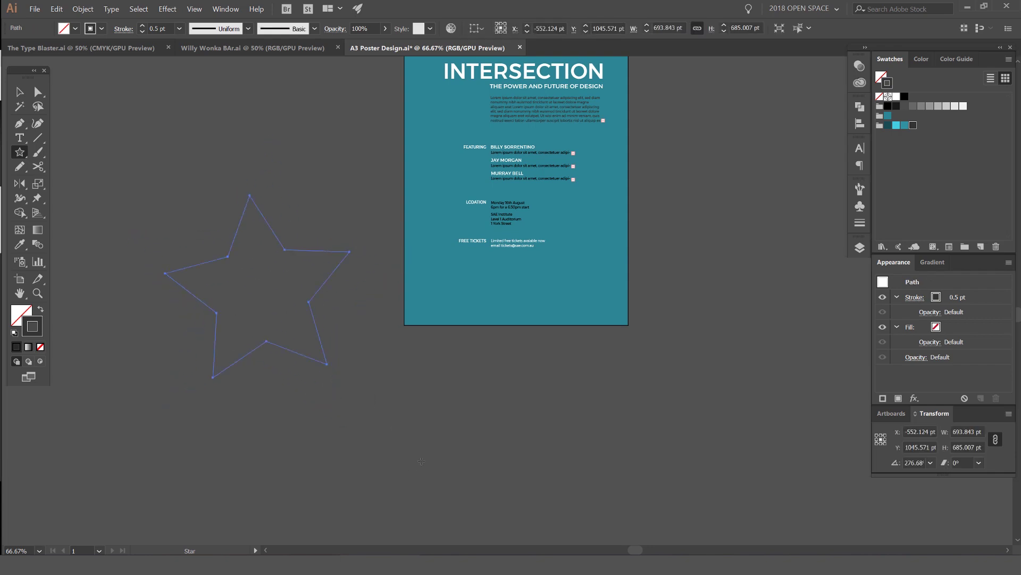
{"action": "key", "text": "Delete"}
{"action": "mouse_move", "coordinate": [420, 411]}
{"action": "left_mouse_down"}
{"action": "mouse_move", "coordinate": [443, 378]}
{"action": "mouse_move", "coordinate": [452, 334]}
{"action": "mouse_move", "coordinate": [435, 293]}
{"action": "mouse_move", "coordinate": [325, 226]}
{"action": "left_mouse_up"}
{"action": "key", "text": "v"}
Step: Set the star pattern's outline weight to 0.25 pt
{"action": "scroll", "coordinate": [537, 287], "scroll_direction": "up", "scroll_amount": 4}
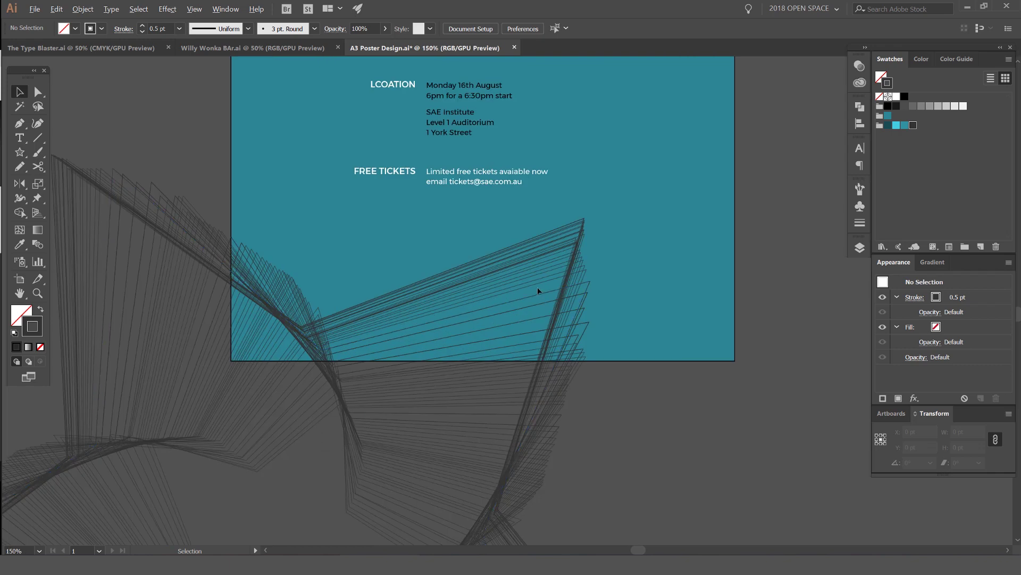
{"action": "scroll", "coordinate": [585, 223], "scroll_direction": "down", "scroll_amount": 4}
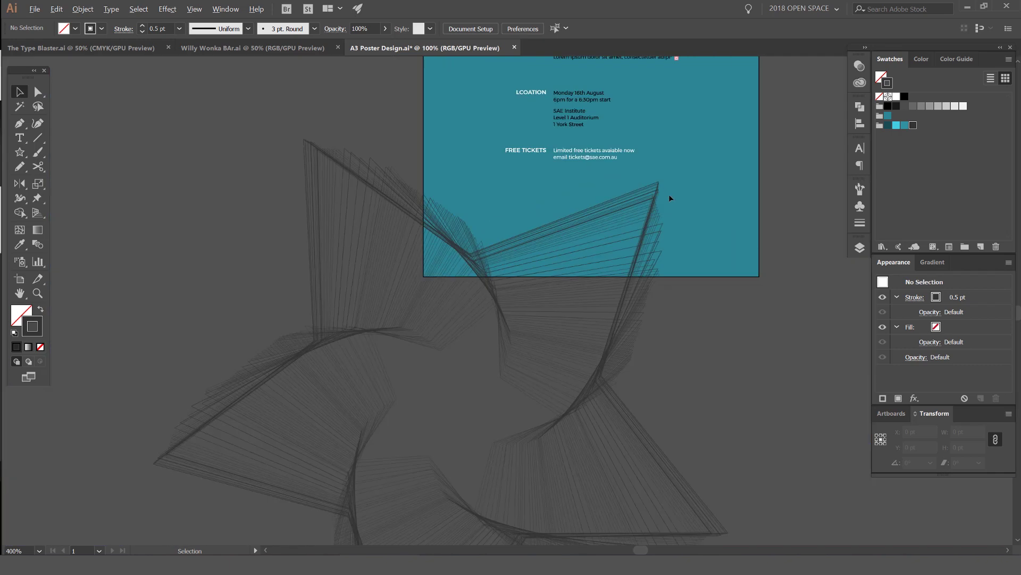
{"action": "left_click", "coordinate": [342, 434]}
{"action": "left_click", "coordinate": [142, 25]}
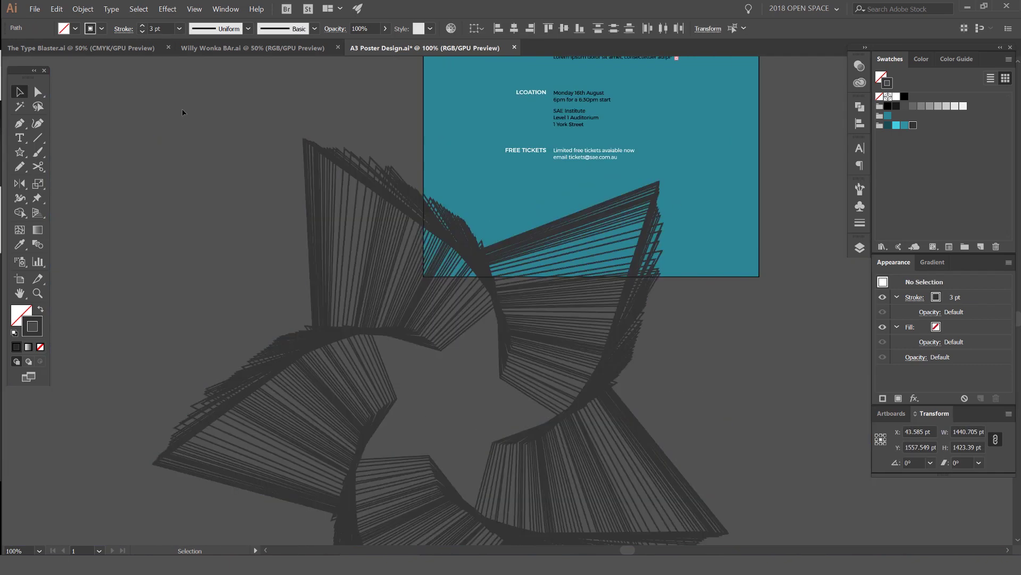
{"action": "left_click", "coordinate": [180, 29]}
{"action": "left_click", "coordinate": [191, 44]}
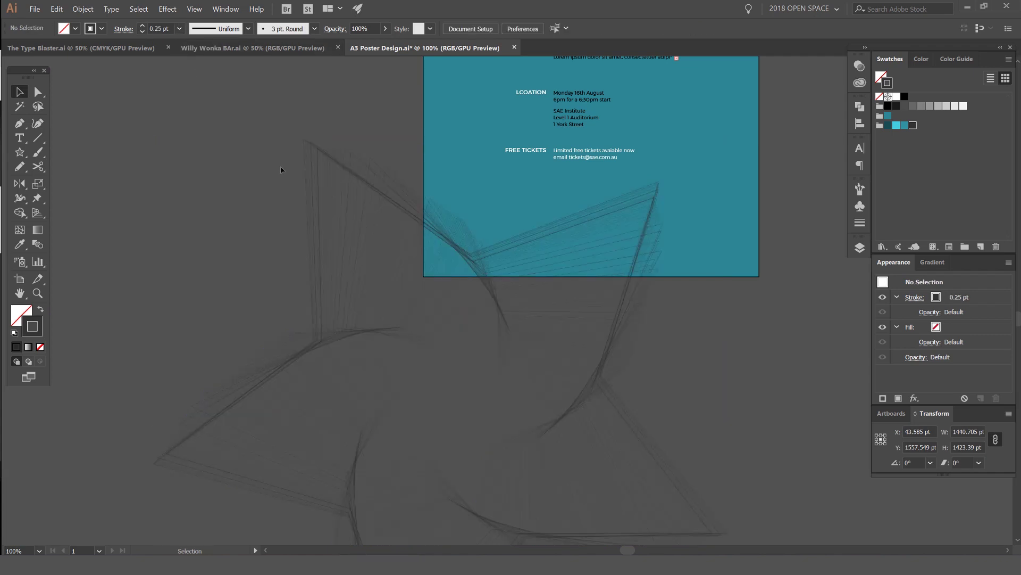
{"action": "scroll", "coordinate": [280, 166], "scroll_direction": "down", "scroll_amount": 2}
Step: Scale up the star artwork so it spreads across the poster's lower half
{"action": "left_click", "coordinate": [351, 345]}
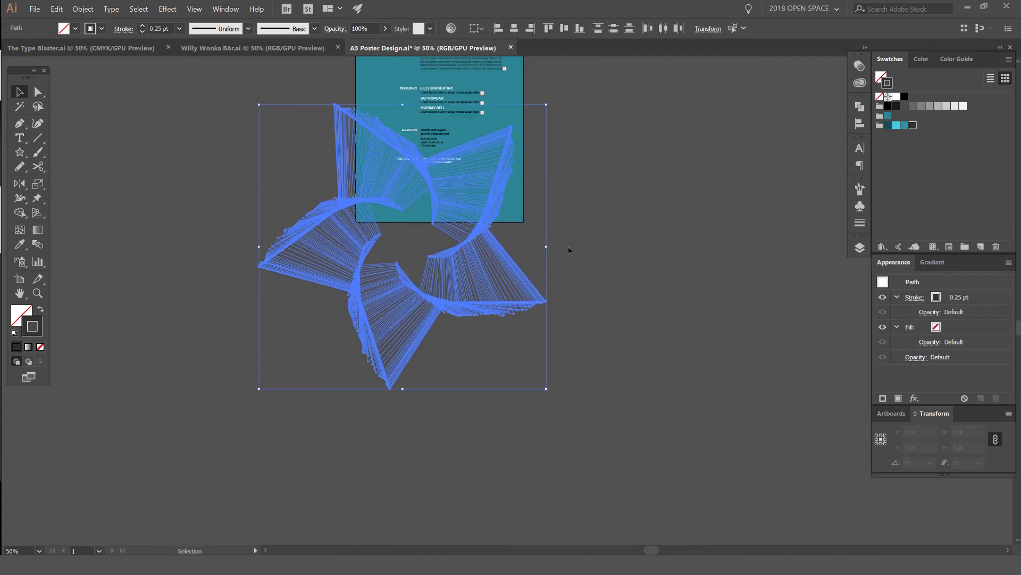
{"action": "left_click", "coordinate": [577, 266]}
{"action": "scroll", "coordinate": [569, 294], "scroll_direction": "up", "scroll_amount": 3}
{"action": "left_click_drag", "start_coordinate": [234, 417], "coordinate": [508, 197]}
{"action": "key", "text": "ctrl+shift+a"}
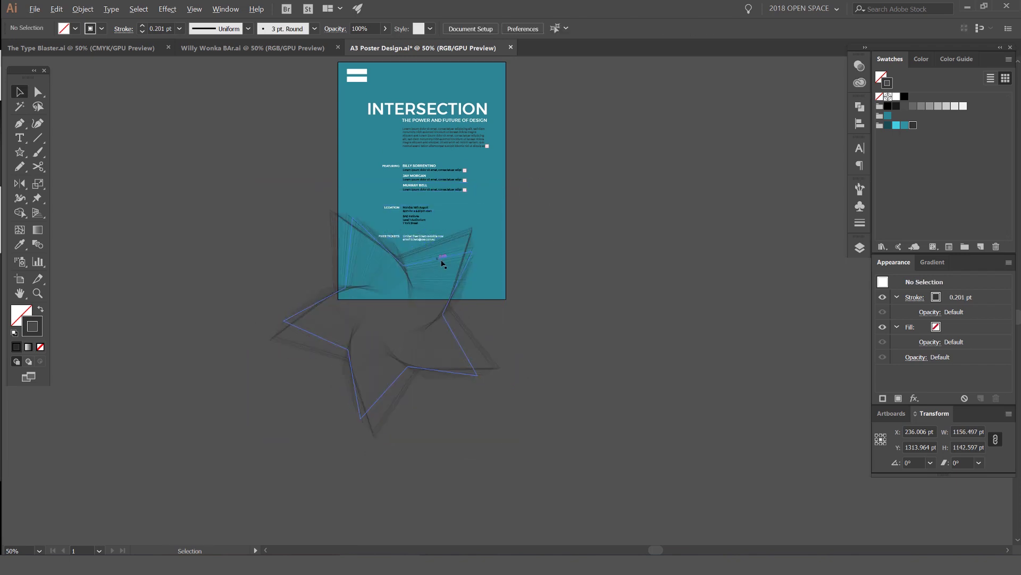
{"action": "scroll", "coordinate": [484, 278], "scroll_direction": "up", "scroll_amount": 2}
Step: Draw a no-fill rectangle over the poster's lower half
{"action": "left_click_drag", "start_coordinate": [557, 270], "coordinate": [184, 425]}
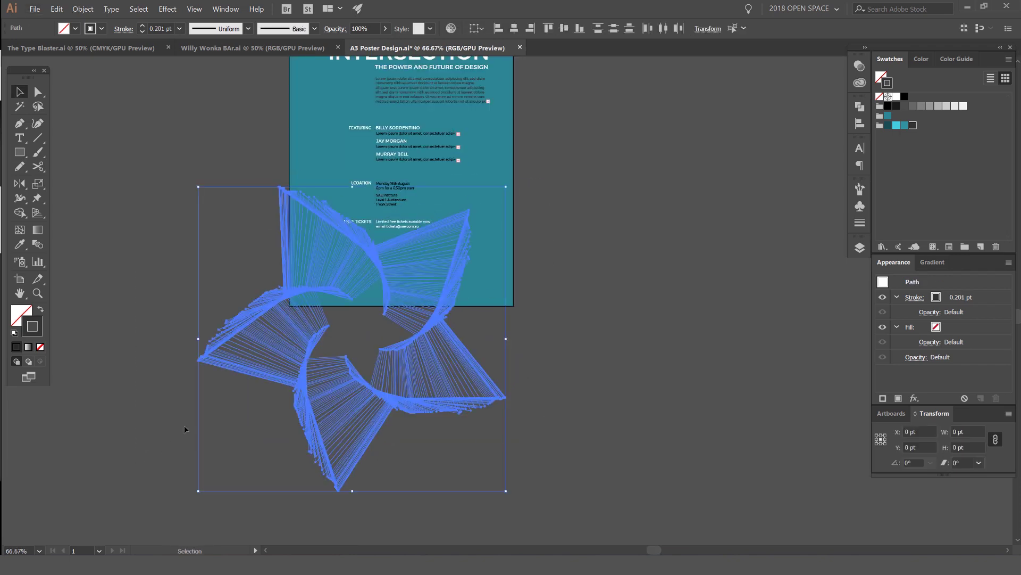
{"action": "left_click", "coordinate": [550, 287]}
{"action": "key", "text": "m"}
{"action": "mouse_move", "coordinate": [290, 136]}
{"action": "left_mouse_down"}
{"action": "mouse_move", "coordinate": [445, 304]}
{"action": "mouse_move", "coordinate": [515, 305]}
{"action": "left_mouse_up"}
{"action": "scroll", "coordinate": [410, 284], "scroll_direction": "up", "scroll_amount": 1}
{"action": "key", "text": "shift+x"}
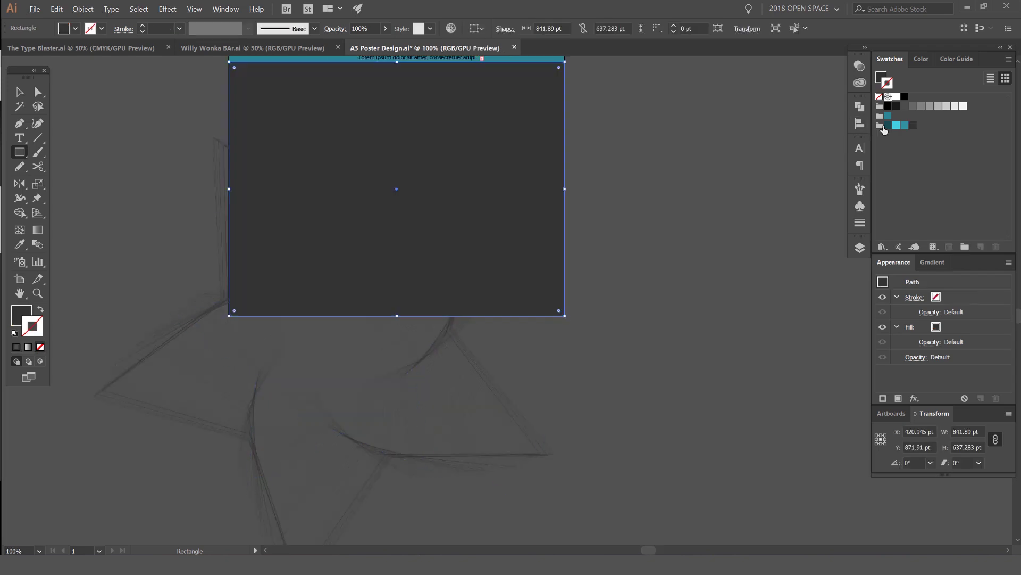
{"action": "key", "text": "shift+x"}
{"action": "key", "text": "v"}
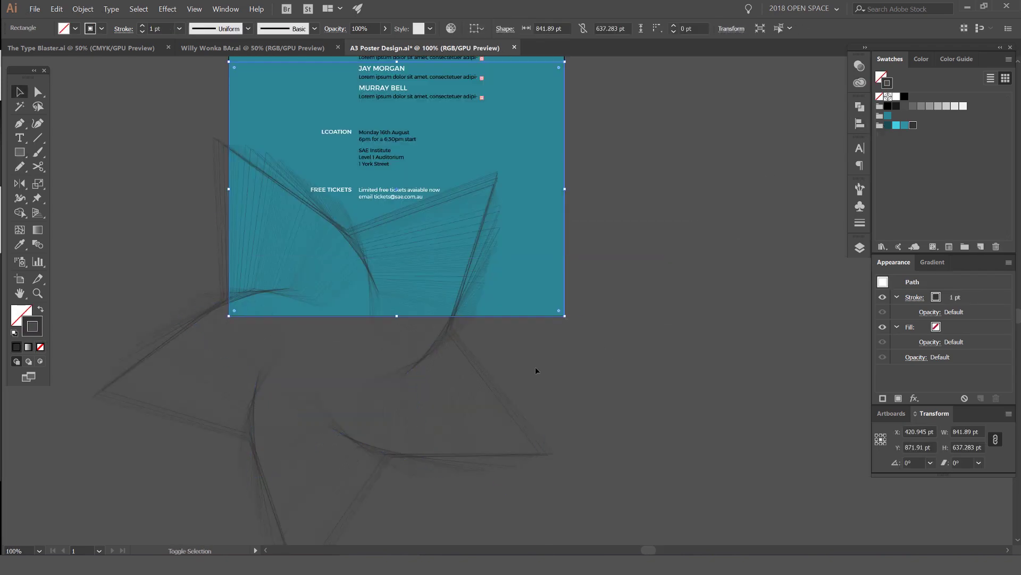
Step: Clip the star line artwork to the rectangle with a clipping mask
{"action": "left_click", "coordinate": [430, 366], "text": "shift"}
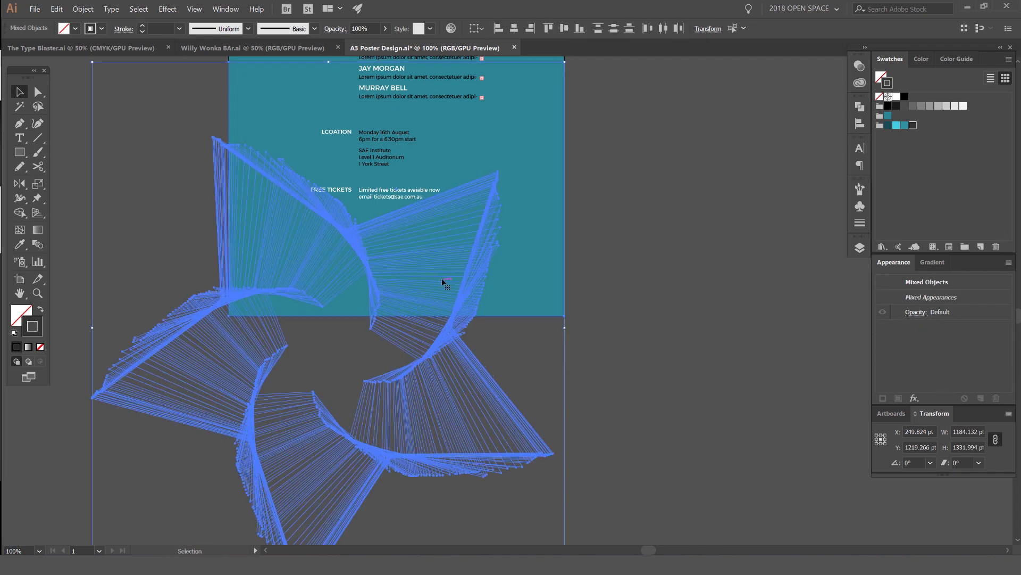
{"action": "left_click", "coordinate": [83, 9]}
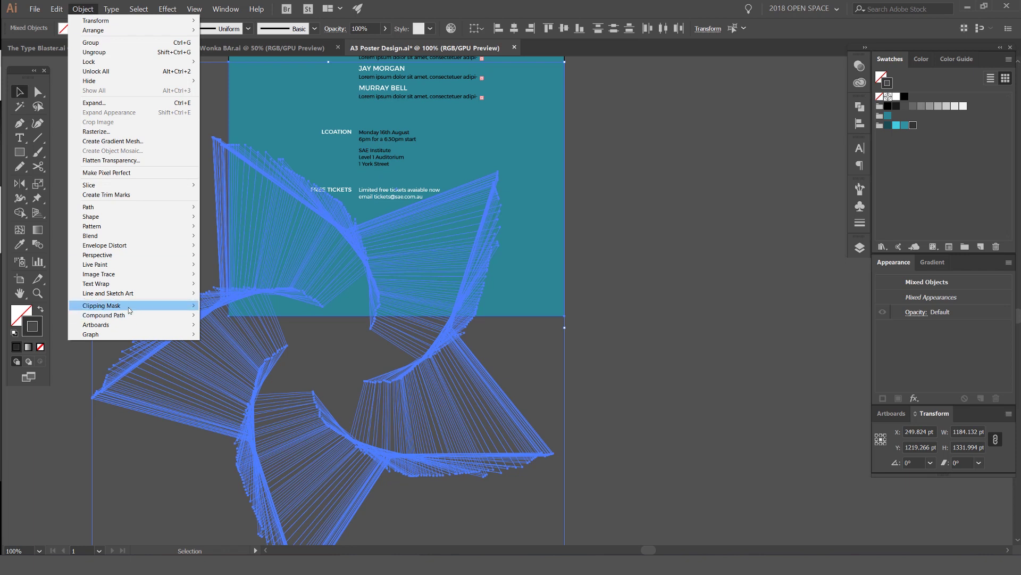
{"action": "mouse_move", "coordinate": [131, 307]}
{"action": "left_click", "coordinate": [217, 306]}
{"action": "key", "text": "ctrl+shift+a"}
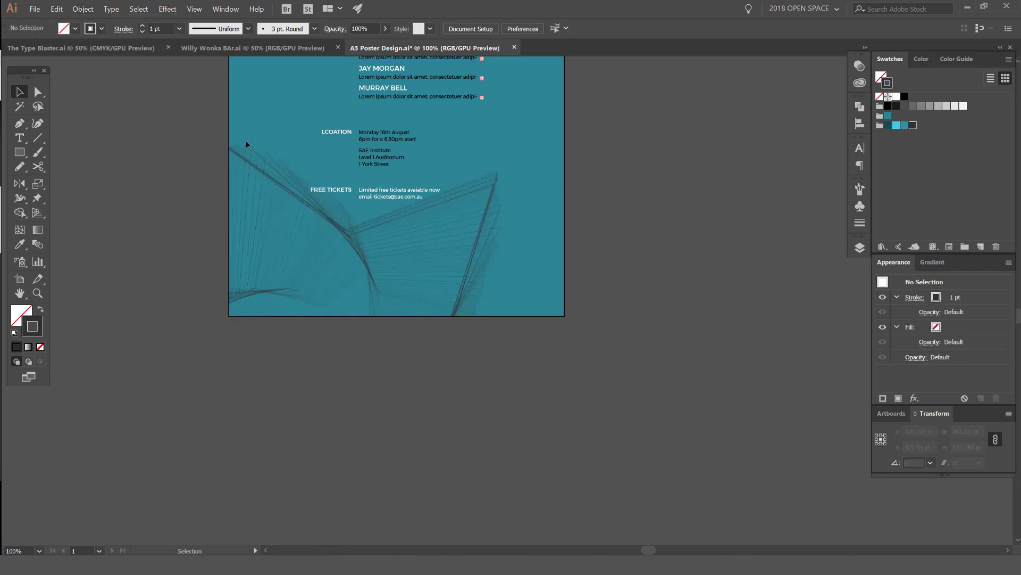
{"action": "key", "text": "ctrl+minus"}
{"action": "key", "text": "ctrl+minus"}
{"action": "key", "text": "ctrl+minus"}
{"action": "scroll", "coordinate": [612, 234], "scroll_direction": "left", "scroll_amount": 3}
{"action": "scroll", "coordinate": [604, 238], "scroll_direction": "up", "scroll_amount": 2}
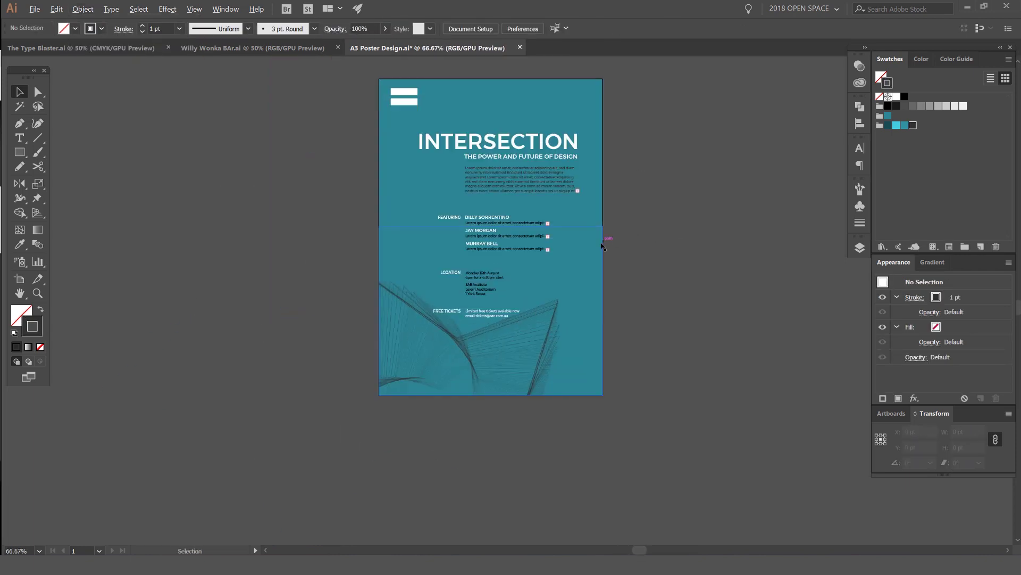
{"action": "scroll", "coordinate": [402, 284], "scroll_direction": "up", "scroll_amount": 2}
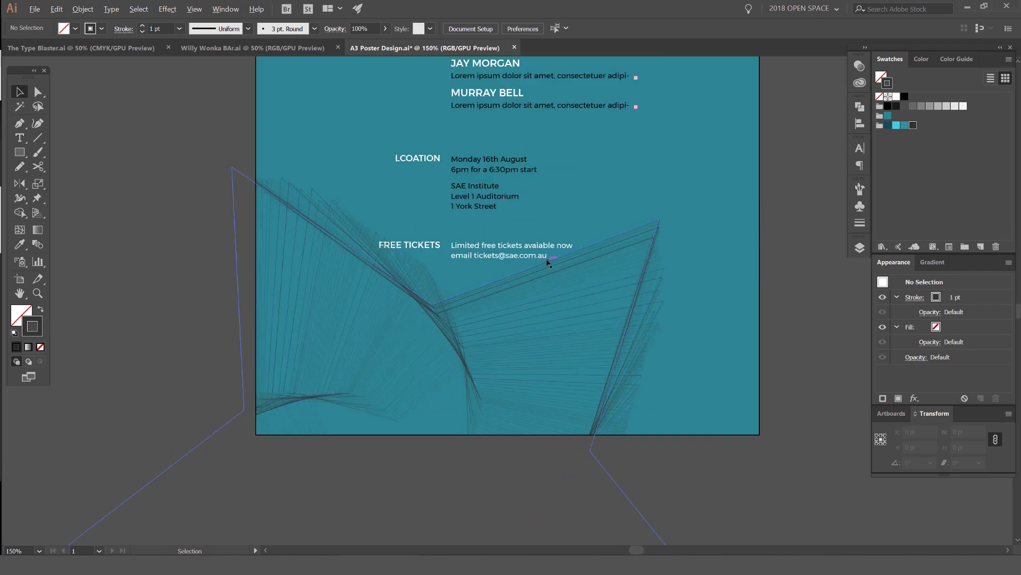
{"action": "scroll", "coordinate": [548, 263], "scroll_direction": "down", "scroll_amount": 1}
{"action": "left_click", "coordinate": [489, 298]}
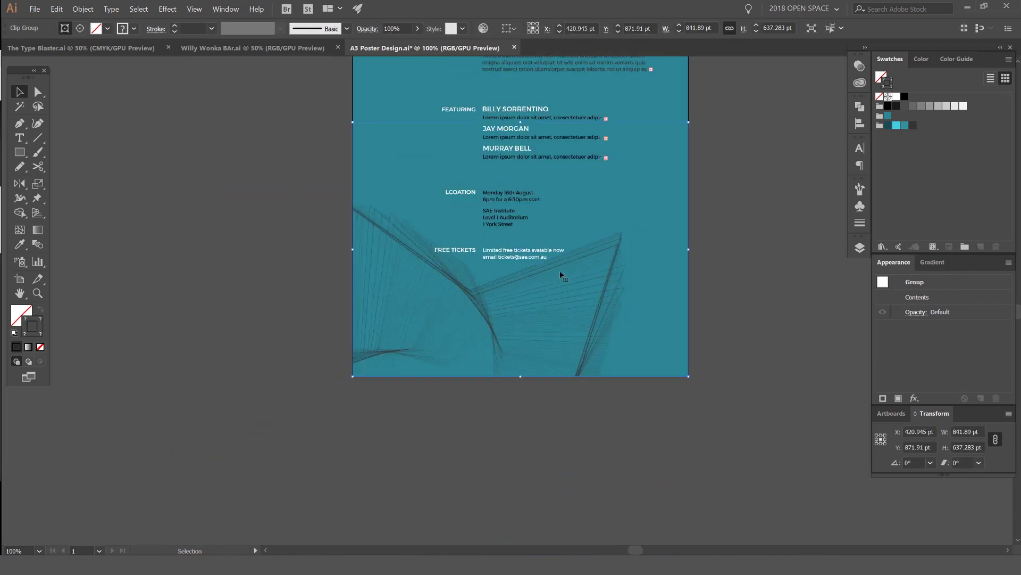
Step: Nudge the line pattern left and down inside its clipping group
{"action": "key", "text": "ctrl+z"}
{"action": "key", "text": "ctrl+shift+z"}
{"action": "double_click", "coordinate": [536, 296]}
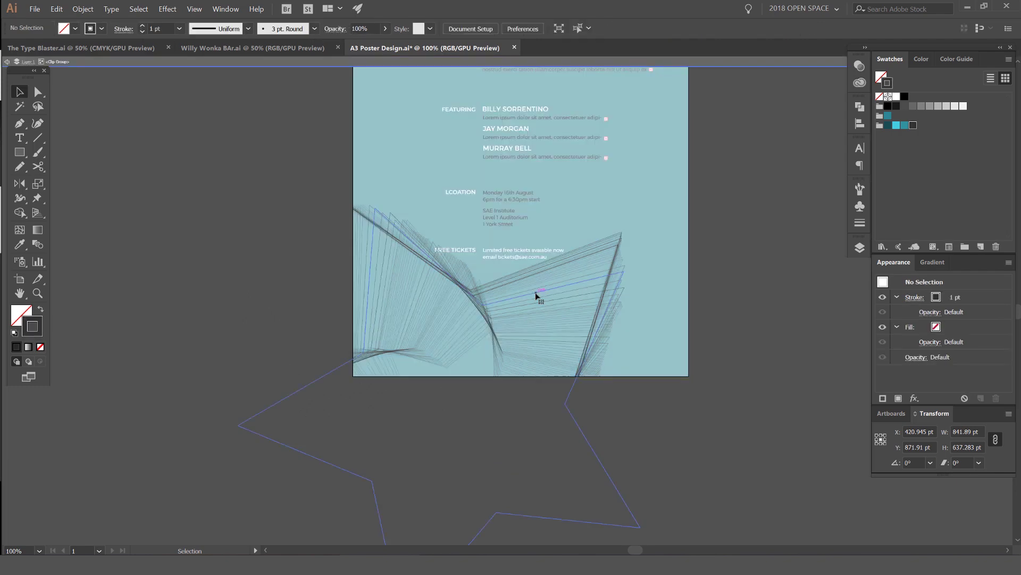
{"action": "left_click", "coordinate": [532, 296]}
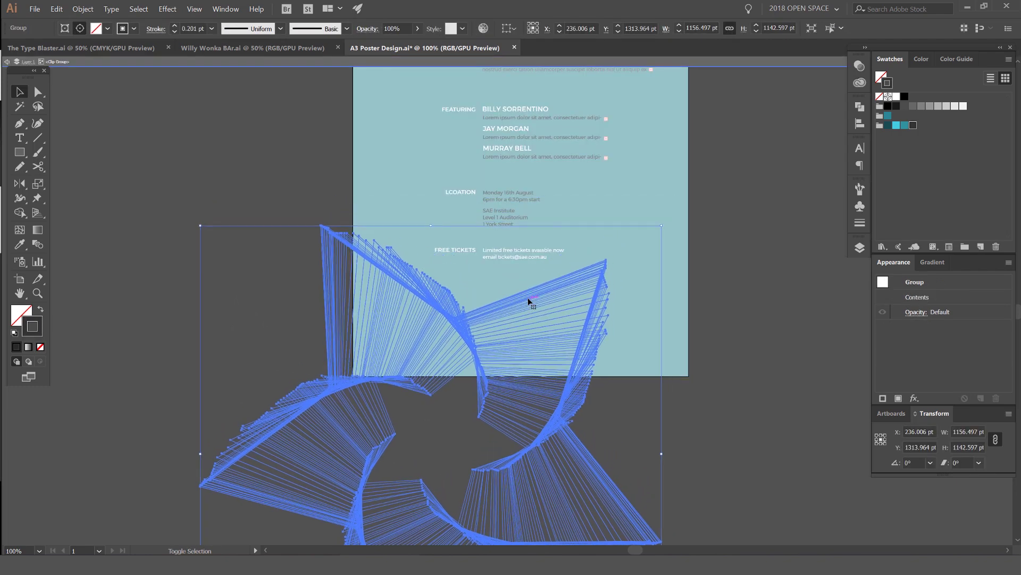
{"action": "key", "text": "shift+Left"}
{"action": "key", "text": "shift+Left"}
{"action": "key", "text": "shift+Left"}
{"action": "key", "text": "shift+Left"}
{"action": "key", "text": "shift+Left"}
{"action": "key", "text": "shift+Left"}
{"action": "key", "text": "shift+Left"}
{"action": "key", "text": "shift+Left"}
{"action": "key", "text": "shift+Left"}
{"action": "key", "text": "shift+Down"}
{"action": "key", "text": "shift+Down"}
{"action": "key", "text": "shift+Down"}
{"action": "key", "text": "shift+Down"}
{"action": "key", "text": "shift+Down"}
{"action": "key", "text": "shift+Down"}
{"action": "key", "text": "shift+Down"}
{"action": "key", "text": "shift+Down"}
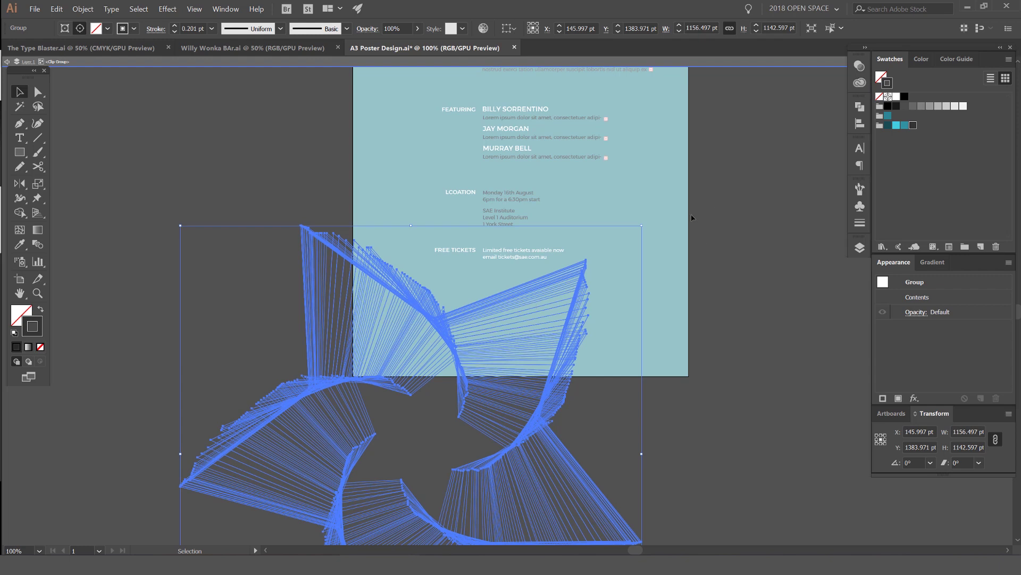
{"action": "key", "text": "ctrl+minus"}
{"action": "key", "text": "Escape"}
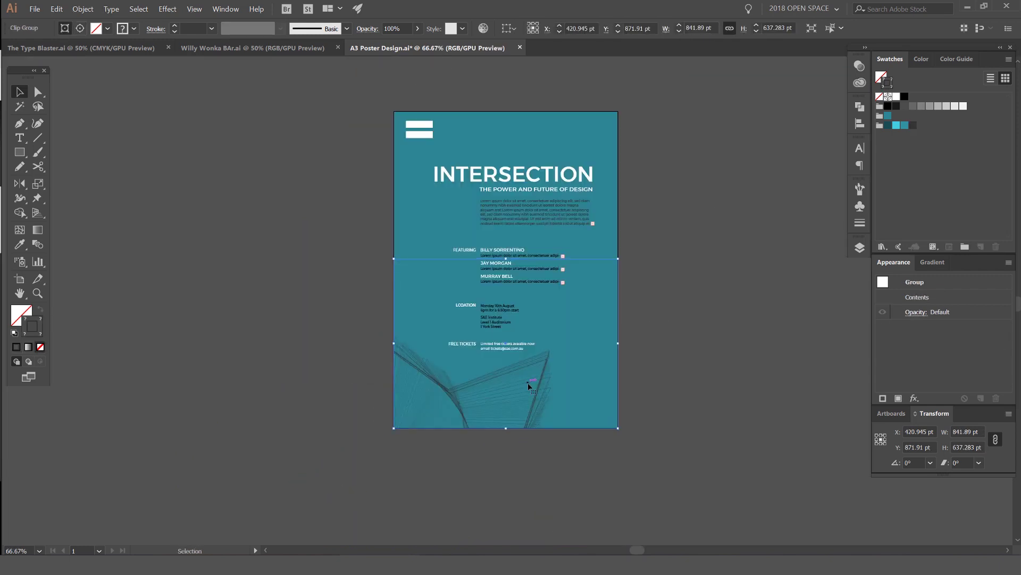
Step: Duplicate the clipped line art, rotate the copy 180° and move it to the poster's top
{"action": "key", "text": "a"}
{"action": "left_click_drag", "start_coordinate": [482, 397], "coordinate": [438, 396]}
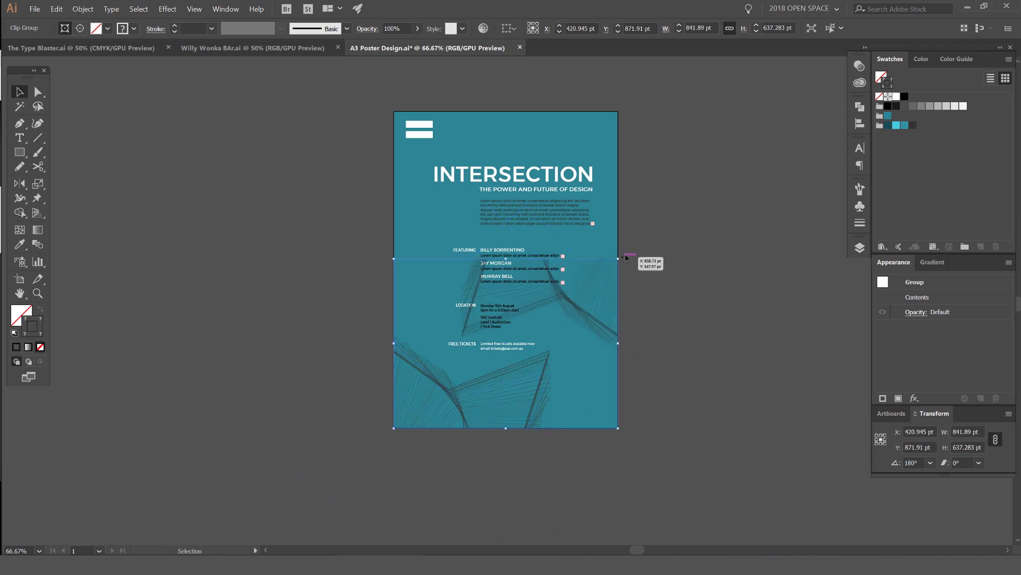
{"action": "scroll", "coordinate": [628, 262], "scroll_direction": "up", "scroll_amount": 6}
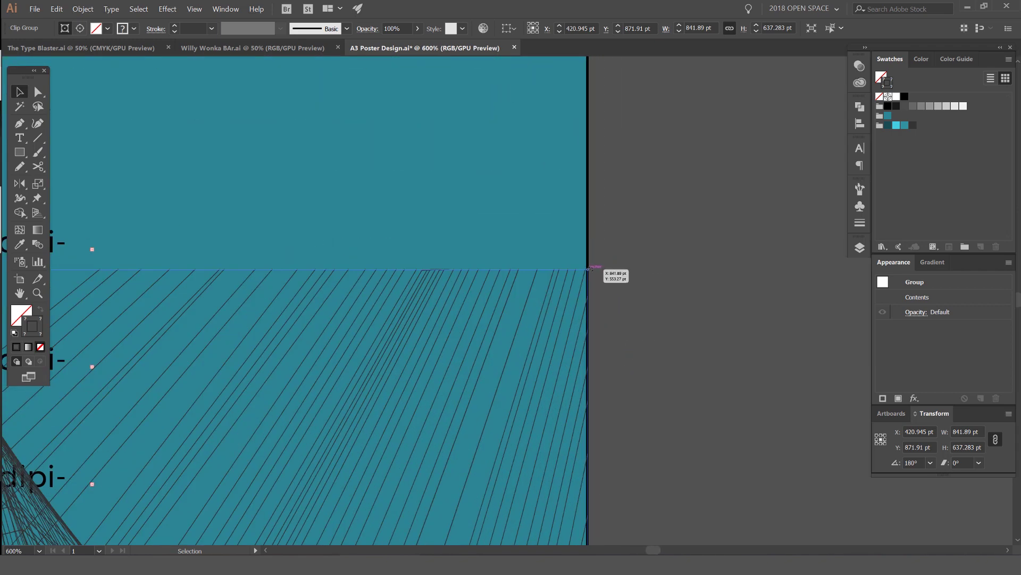
{"action": "left_click_drag", "start_coordinate": [605, 269], "coordinate": [598, 164]}
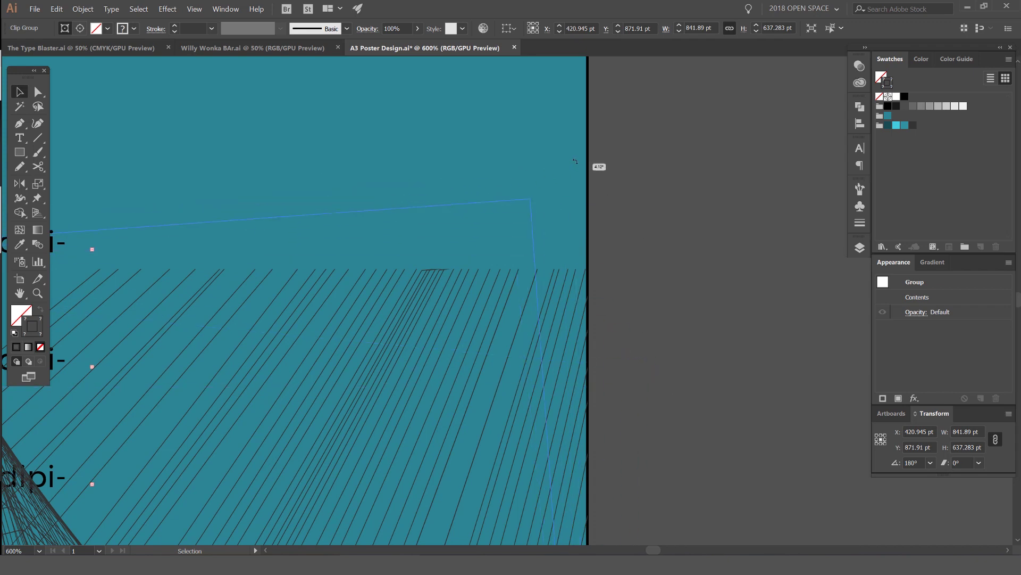
{"action": "scroll", "coordinate": [631, 338], "scroll_direction": "down", "scroll_amount": 8}
{"action": "left_click_drag", "start_coordinate": [632, 337], "coordinate": [604, 272]}
{"action": "left_click", "coordinate": [627, 251]}
Step: Select the top line-art clip group
{"action": "scroll", "coordinate": [577, 298], "scroll_direction": "up", "scroll_amount": 10}
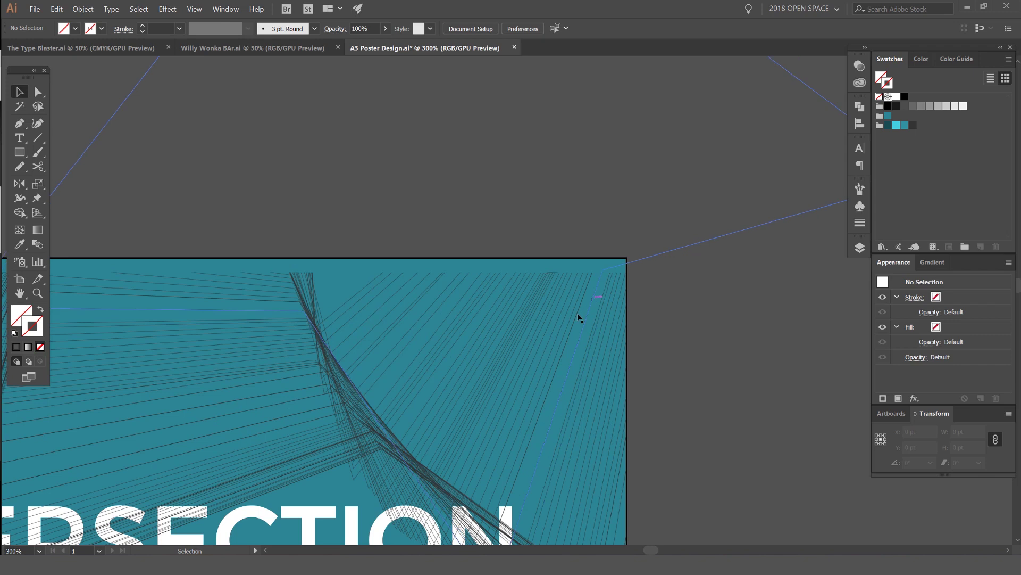
{"action": "scroll", "coordinate": [577, 276], "scroll_direction": "down", "scroll_amount": 10}
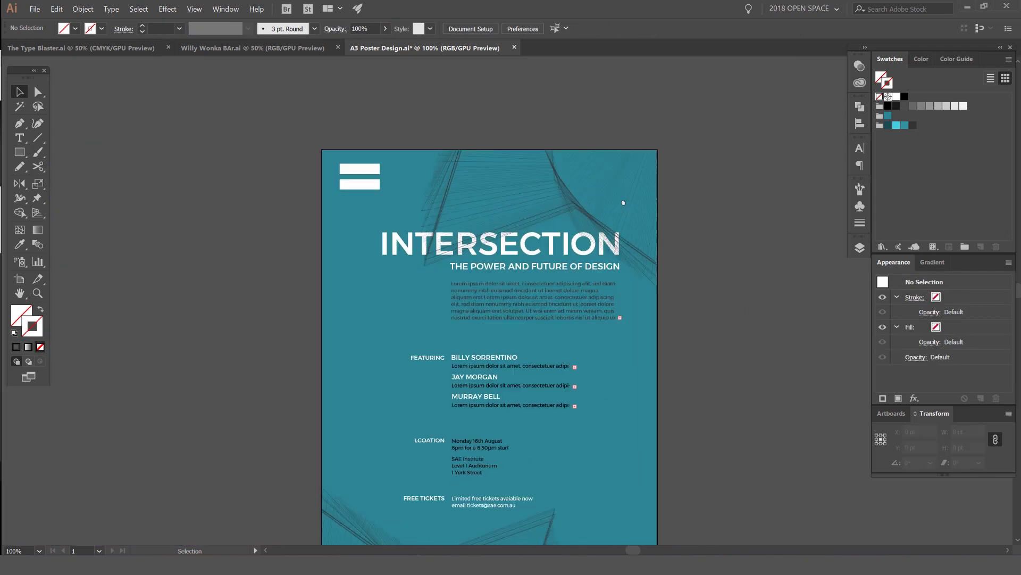
{"action": "left_click", "coordinate": [572, 352]}
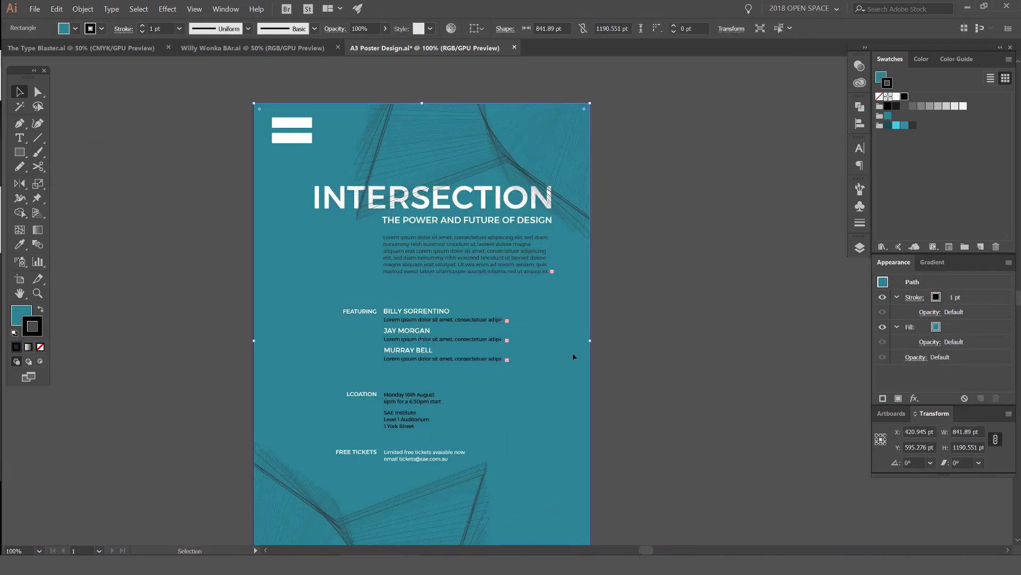
{"action": "left_click", "coordinate": [560, 127]}
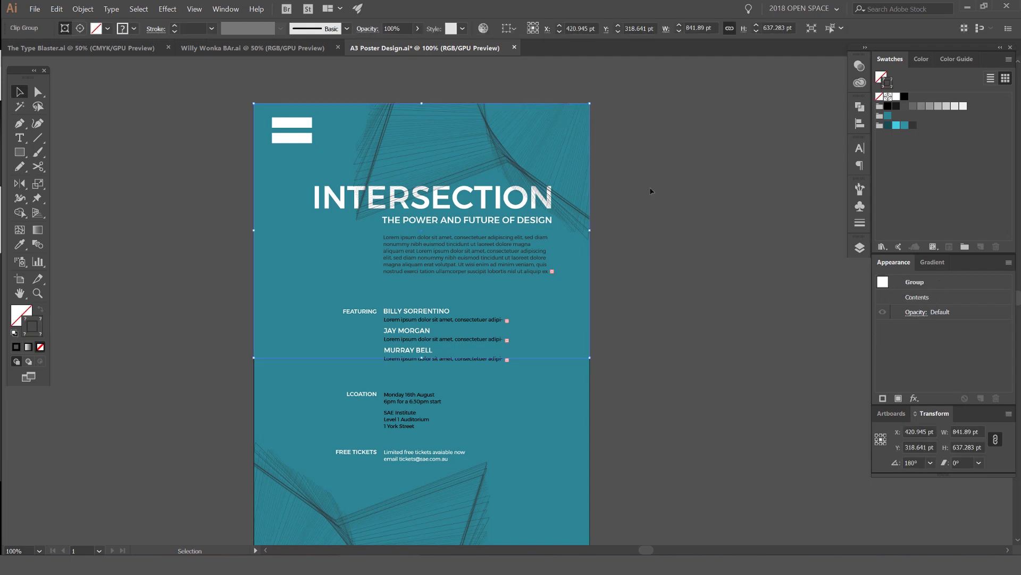
{"action": "scroll", "coordinate": [650, 189], "scroll_direction": "down", "scroll_amount": 2}
{"action": "scroll", "coordinate": [605, 173], "scroll_direction": "up", "scroll_amount": 1}
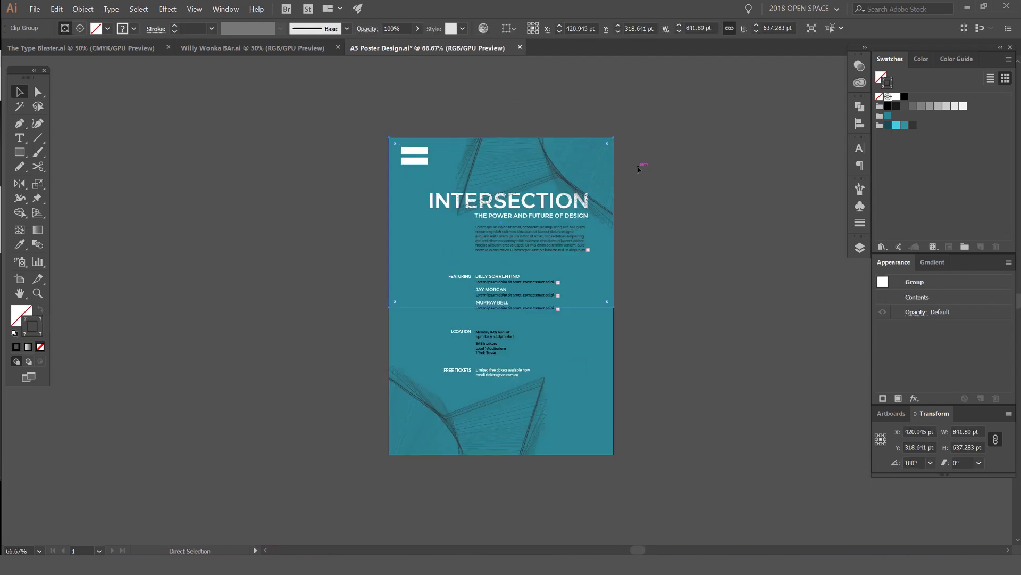
Step: Send the top line art to the back, then bring it forward one level above the teal background
{"action": "left_click", "coordinate": [83, 9]}
{"action": "mouse_move", "coordinate": [94, 23]}
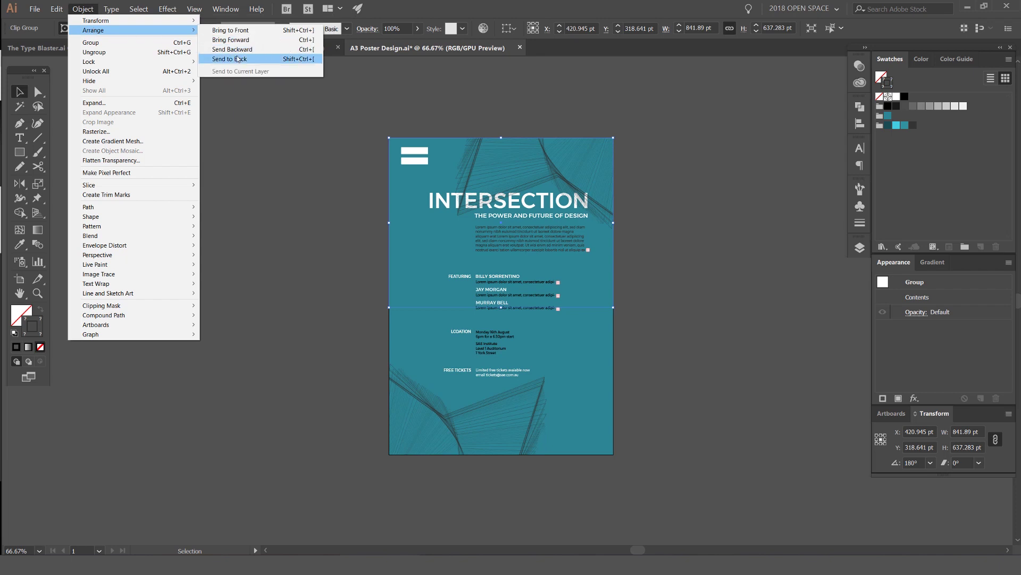
{"action": "left_click", "coordinate": [238, 59]}
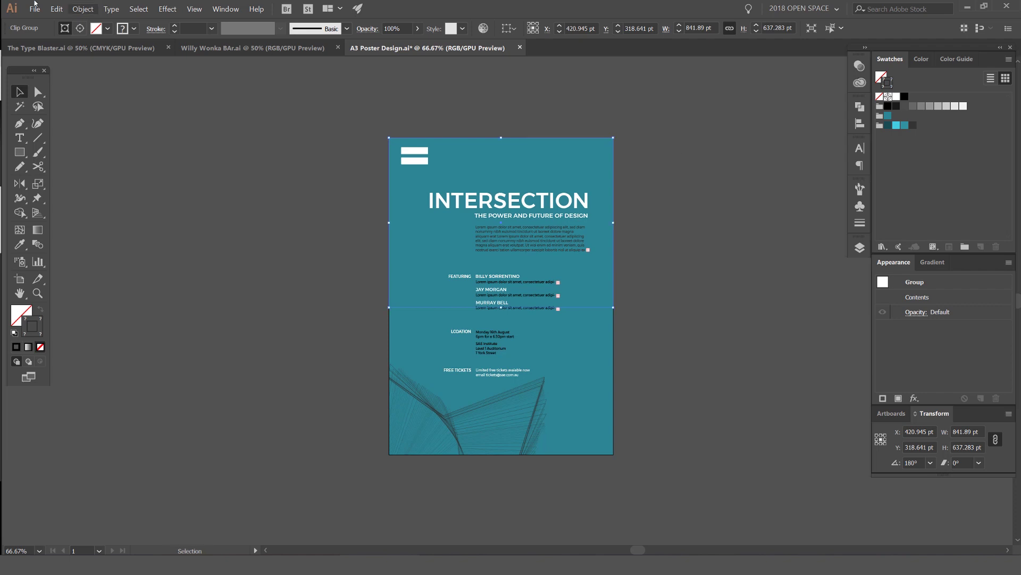
{"action": "left_click", "coordinate": [82, 9]}
{"action": "mouse_move", "coordinate": [94, 30]}
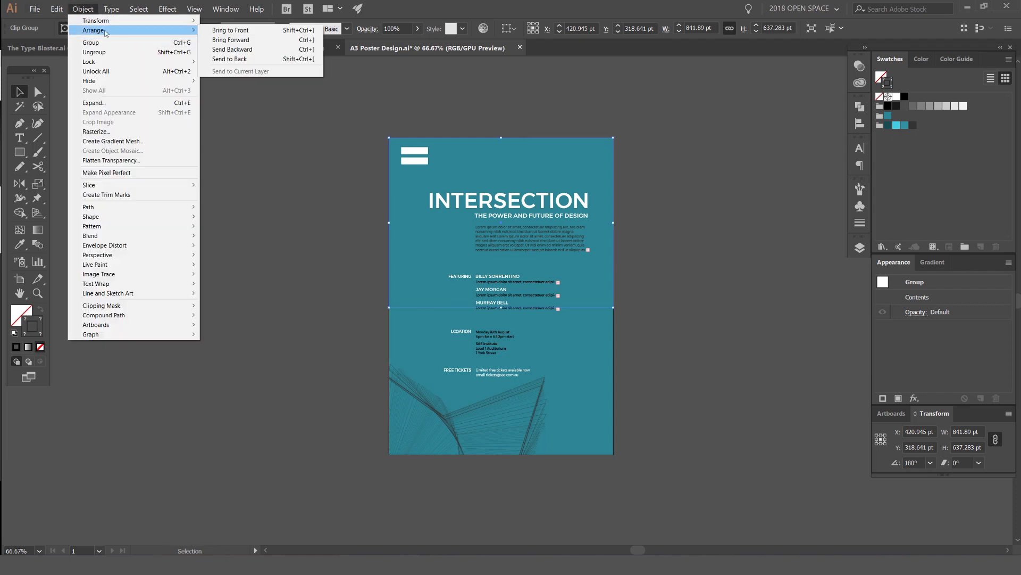
{"action": "left_click", "coordinate": [264, 45]}
{"action": "left_click", "coordinate": [693, 103]}
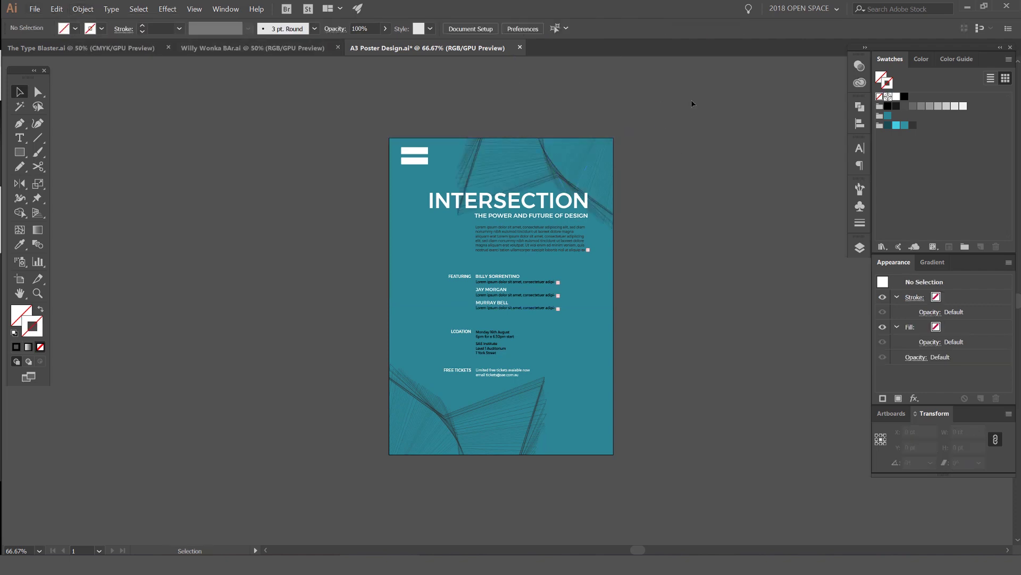
{"action": "scroll", "coordinate": [676, 254], "scroll_direction": "down", "scroll_amount": 2}
{"action": "left_click_drag", "start_coordinate": [681, 268], "coordinate": [628, 209]}
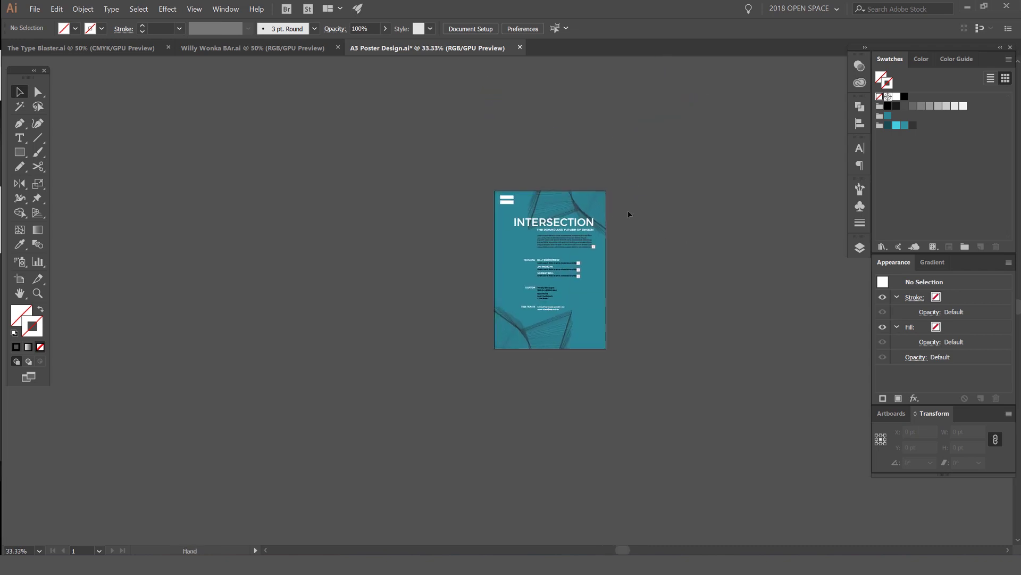
{"action": "scroll", "coordinate": [658, 285], "scroll_direction": "up", "scroll_amount": 3}
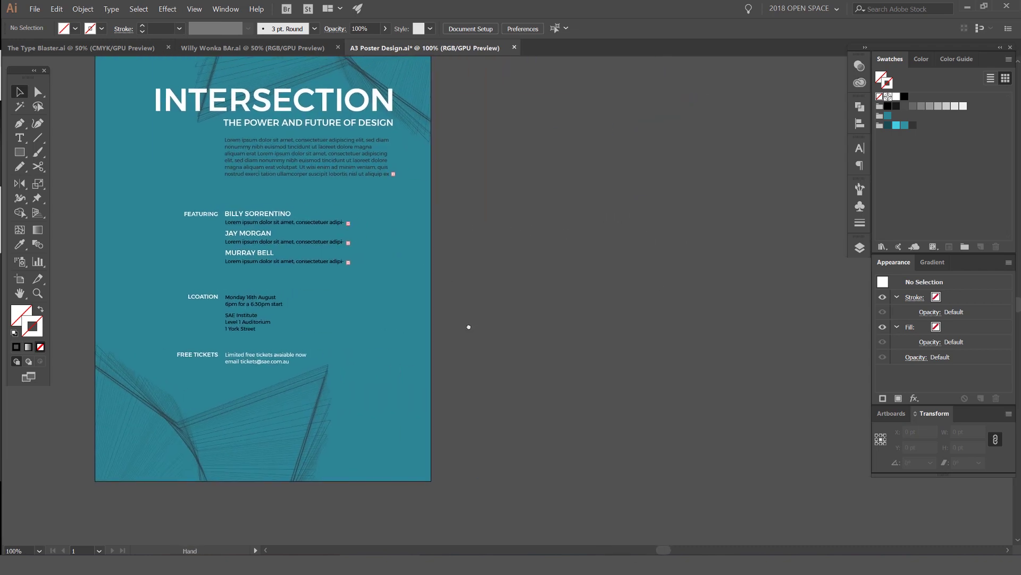
Step: Draw a vertical line with the Pen tool and give it a stroke colour
{"action": "key", "text": "p"}
{"action": "left_click", "coordinate": [431, 245]}
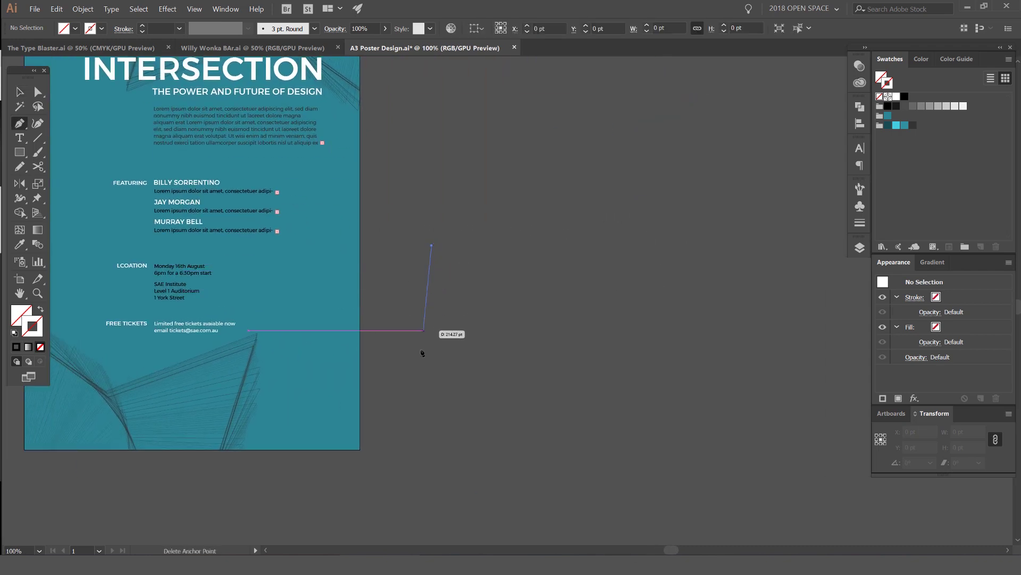
{"action": "left_click", "coordinate": [451, 418], "text": "shift"}
{"action": "key", "text": "v"}
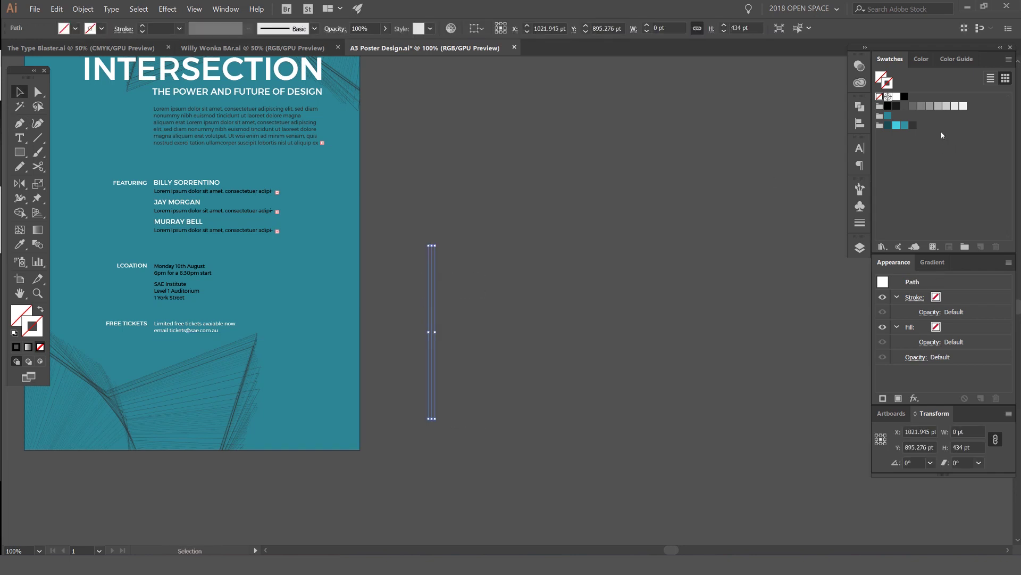
{"action": "left_click", "coordinate": [912, 127]}
{"action": "left_click", "coordinate": [626, 165]}
{"action": "scroll", "coordinate": [469, 262], "scroll_direction": "up", "scroll_amount": 1}
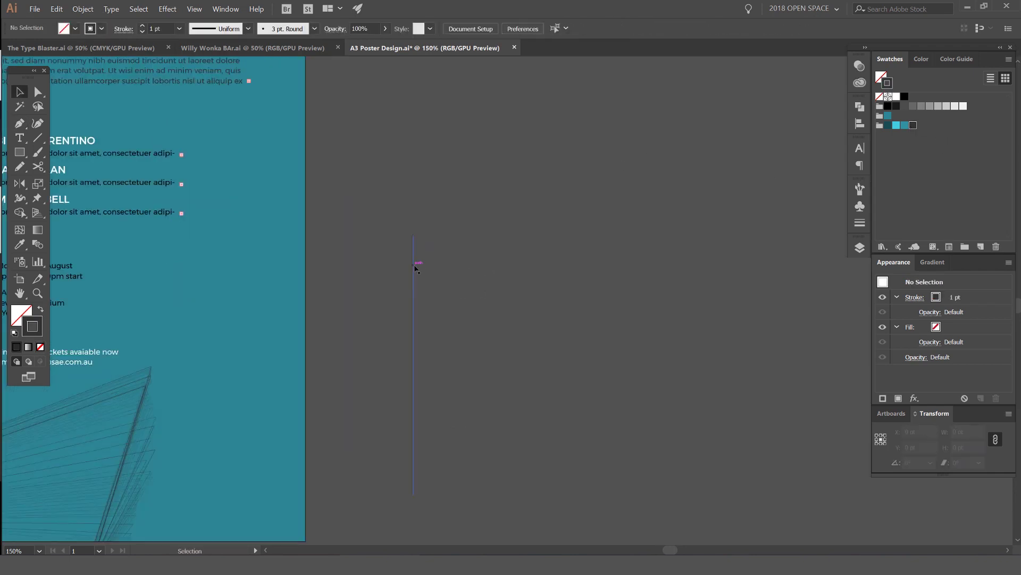
Step: Duplicate the line beside itself and repeat with Ctrl+D to build a row of parallel lines
{"action": "mouse_move", "coordinate": [413, 264]}
{"action": "left_mouse_down"}
{"action": "mouse_move", "coordinate": [435, 269]}
{"action": "mouse_move", "coordinate": [425, 267]}
{"action": "left_mouse_up"}
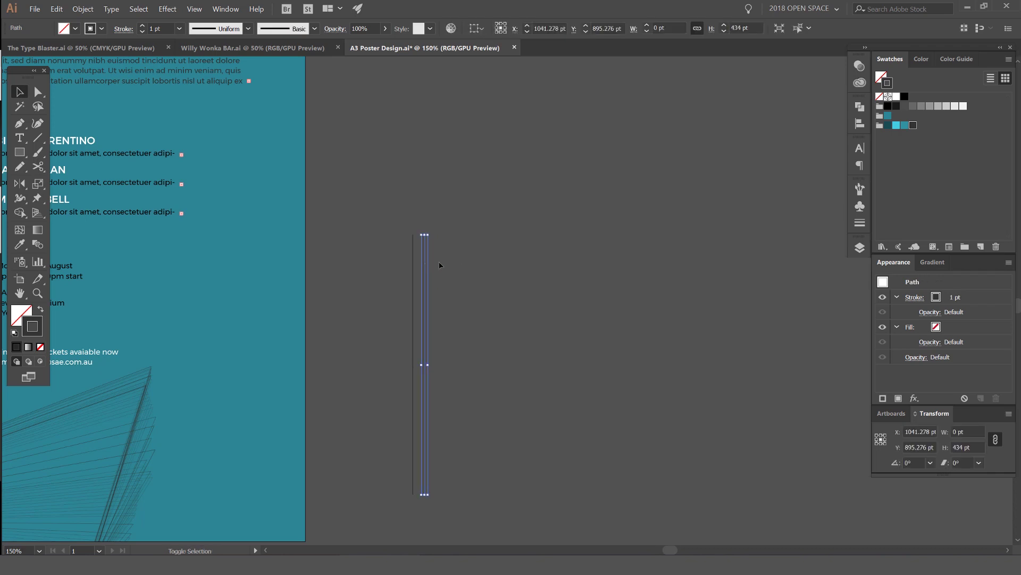
{"action": "scroll", "coordinate": [439, 264], "scroll_direction": "up", "scroll_amount": 1}
{"action": "left_click_drag", "start_coordinate": [541, 299], "coordinate": [483, 209]}
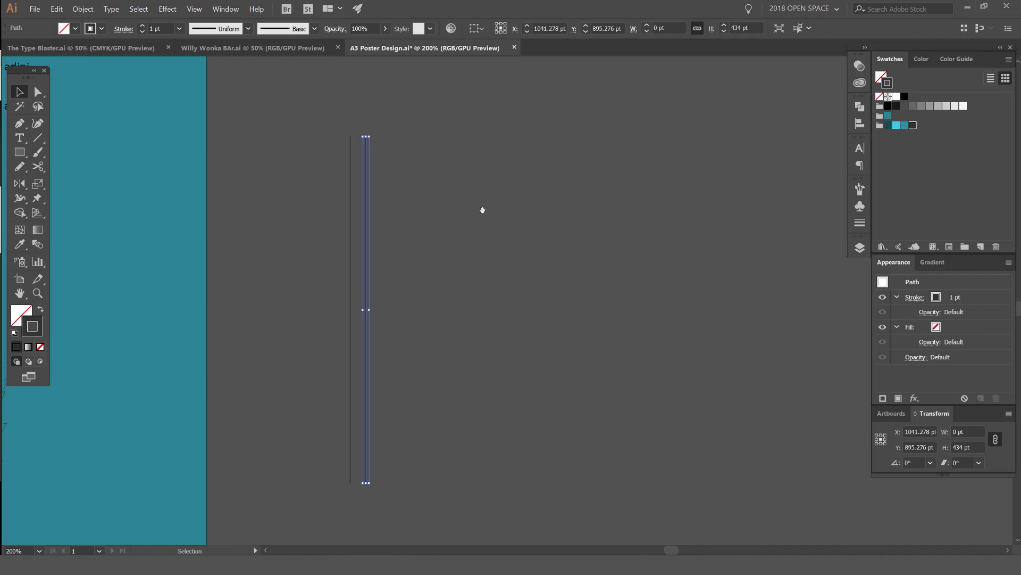
{"action": "key", "text": "a"}
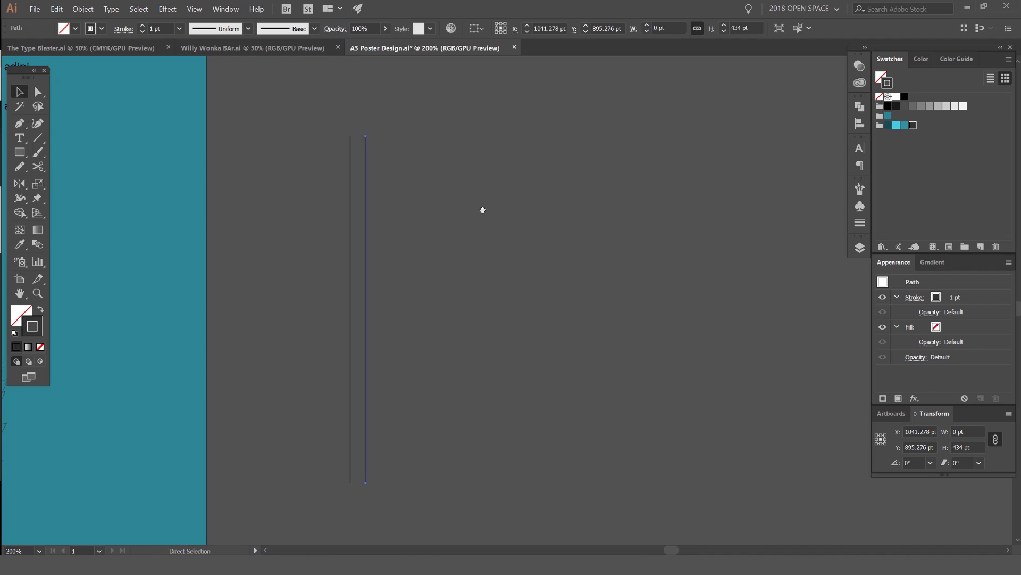
{"action": "key", "text": "ctrl+d"}
{"action": "key", "text": "ctrl+d"}
{"action": "key", "text": "ctrl+d"}
{"action": "key", "text": "ctrl+d"}
{"action": "key", "text": "ctrl+d"}
{"action": "key", "text": "ctrl+d"}
{"action": "key", "text": "ctrl+d"}
{"action": "key", "text": "ctrl+d"}
{"action": "key", "text": "ctrl+d"}
{"action": "key", "text": "ctrl+d"}
{"action": "key", "text": "ctrl+d"}
{"action": "key", "text": "ctrl+d"}
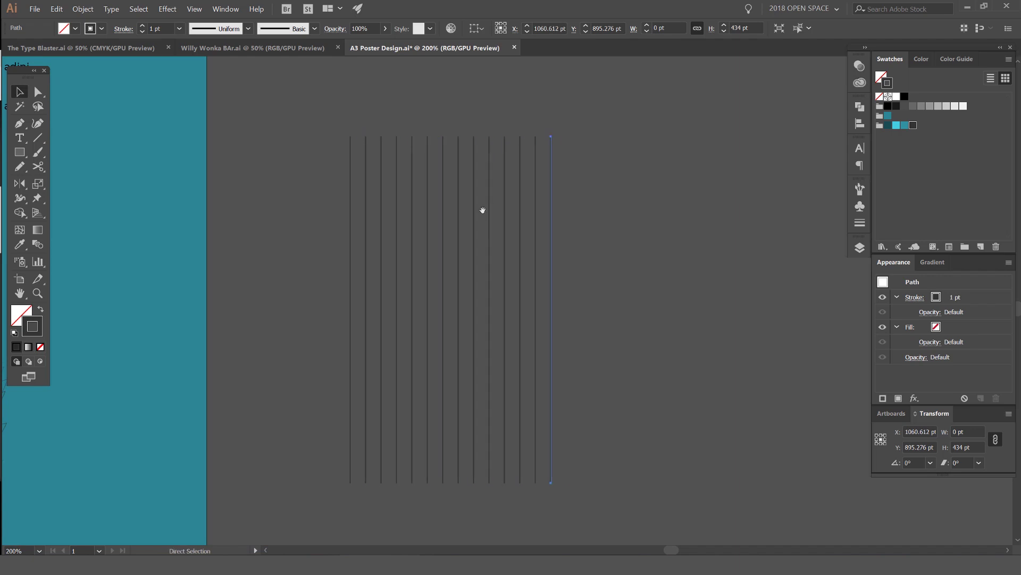
{"action": "key", "text": "ctrl+d"}
{"action": "key", "text": "ctrl+d"}
{"action": "key", "text": "ctrl+d"}
{"action": "key", "text": "ctrl+d"}
{"action": "key", "text": "ctrl+d"}
{"action": "key", "text": "ctrl+d"}
{"action": "key", "text": "v"}
{"action": "scroll", "coordinate": [566, 234], "scroll_direction": "right", "scroll_amount": 2}
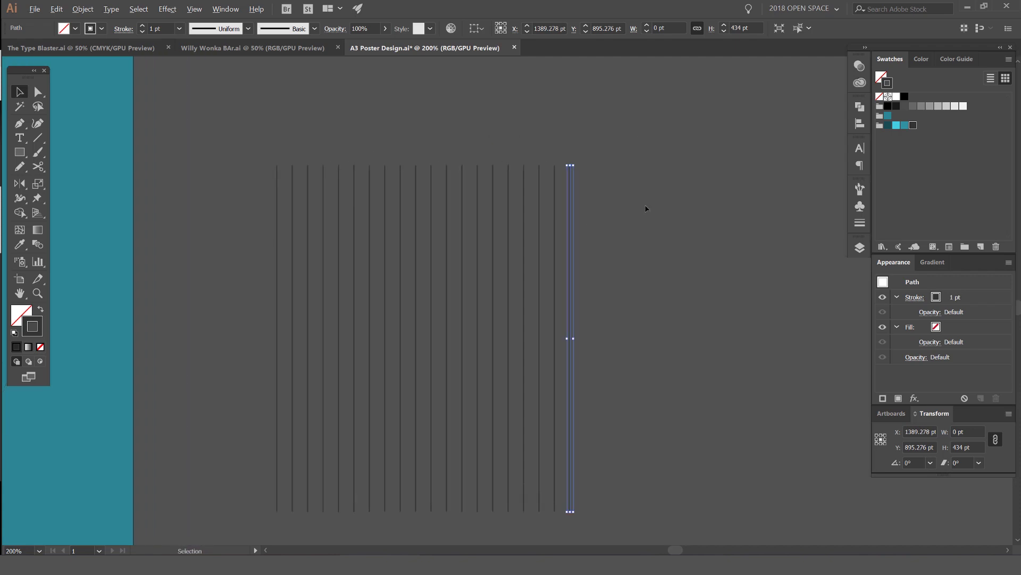
{"action": "scroll", "coordinate": [646, 208], "scroll_direction": "down", "scroll_amount": 1}
{"action": "scroll", "coordinate": [627, 208], "scroll_direction": "right", "scroll_amount": 2}
Step: Select the top anchors of all lines and nudge them right to slant the stripes
{"action": "key", "text": "a"}
{"action": "left_click_drag", "start_coordinate": [273, 230], "coordinate": [523, 228]}
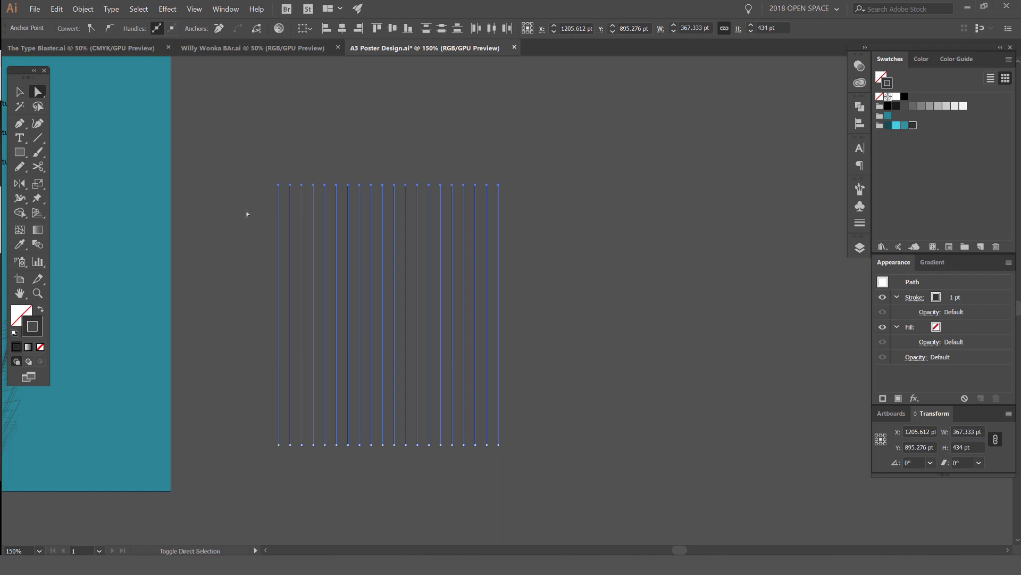
{"action": "key", "text": "shift+Right"}
{"action": "key", "text": "shift+Right"}
{"action": "key", "text": "shift+Right"}
{"action": "key", "text": "shift+Right"}
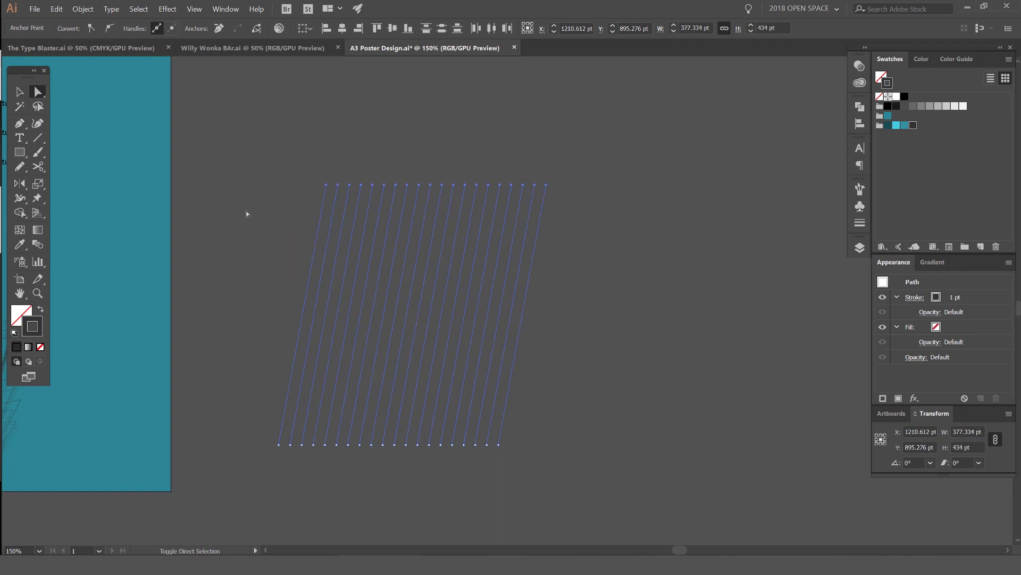
{"action": "key", "text": "shift+Right"}
{"action": "key", "text": "v"}
{"action": "key", "text": "ctrl+1"}
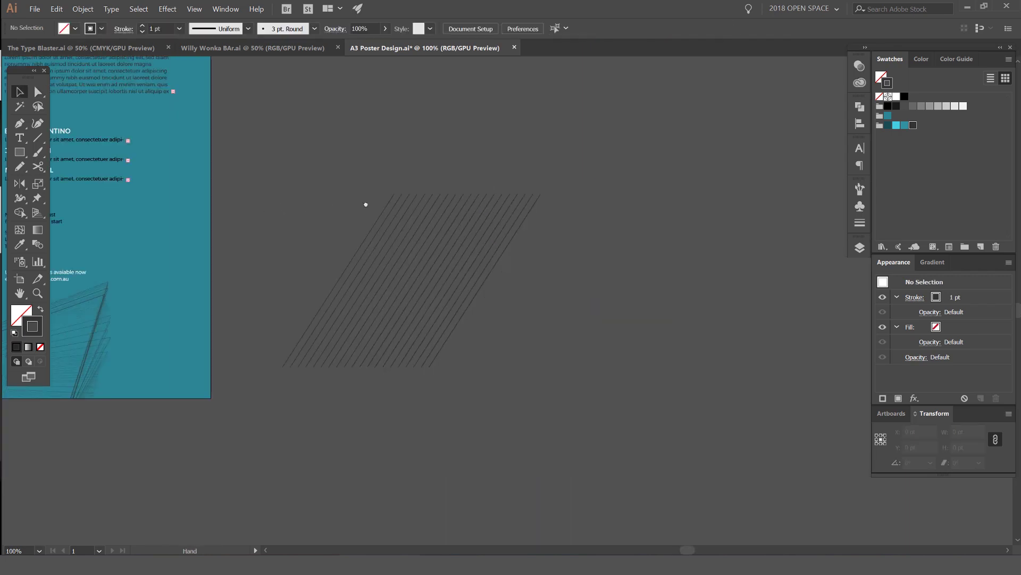
Step: Move the diagonal stripe block onto the poster's top-right edge
{"action": "left_click_drag", "start_coordinate": [543, 213], "coordinate": [751, 229]}
{"action": "key", "text": "ctrl+minus"}
{"action": "left_click_drag", "start_coordinate": [513, 293], "coordinate": [693, 361]}
{"action": "key", "text": "ctrl+z"}
{"action": "left_click", "coordinate": [675, 285]}
{"action": "left_click", "coordinate": [674, 349]}
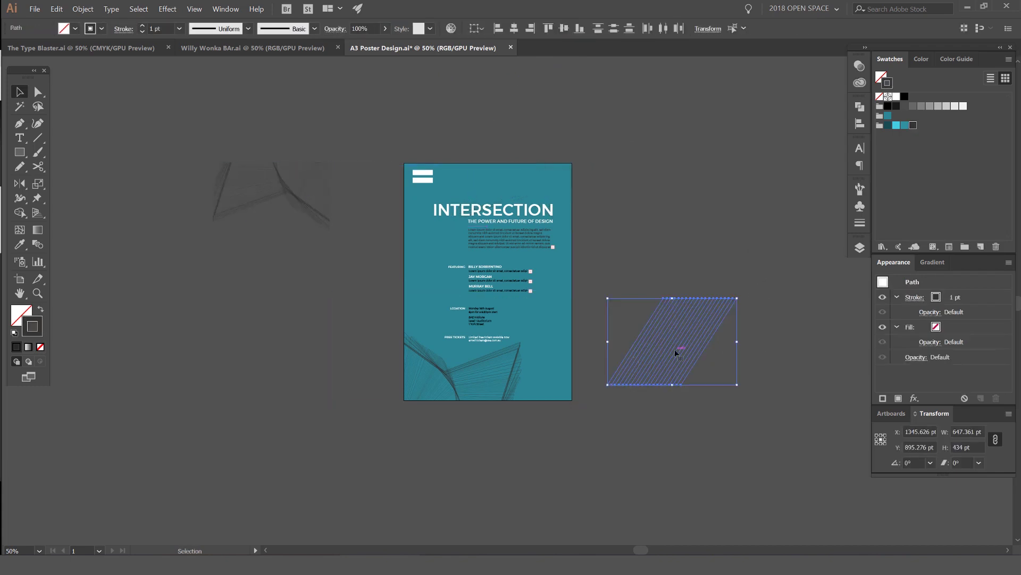
{"action": "left_click", "coordinate": [740, 392]}
{"action": "left_click_drag", "start_coordinate": [684, 298], "coordinate": [592, 145]}
{"action": "key", "text": "ctrl+1"}
{"action": "left_click", "coordinate": [611, 176]}
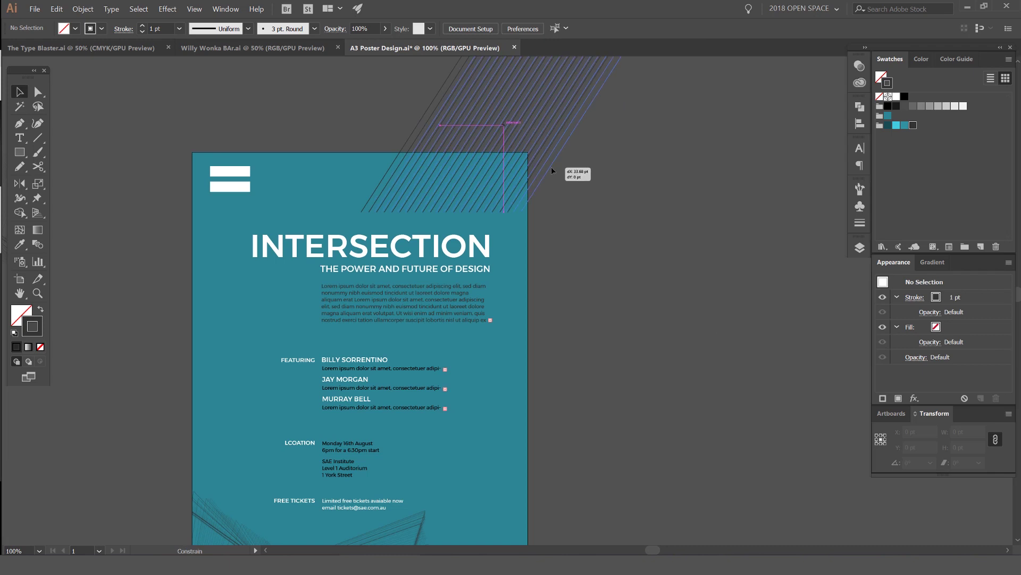
{"action": "key", "text": "ctrl+minus"}
{"action": "key", "text": "ctrl+minus"}
Step: Move the sketch artwork off the poster and place a stripe group over the bottom-left edge
{"action": "left_click_drag", "start_coordinate": [687, 150], "coordinate": [695, 106]}
{"action": "left_click_drag", "start_coordinate": [495, 308], "coordinate": [283, 309]}
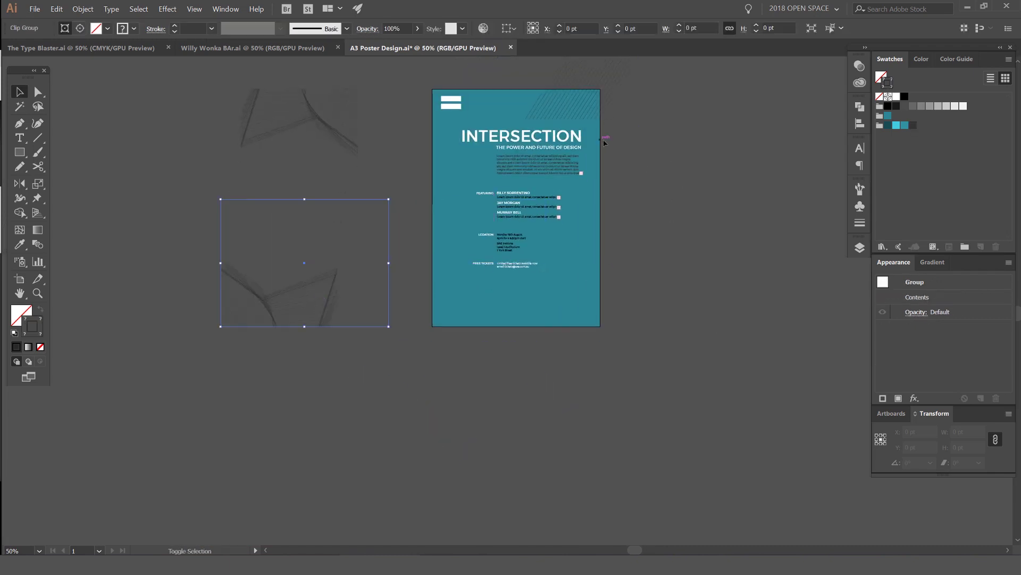
{"action": "mouse_move", "coordinate": [570, 99]}
{"action": "left_mouse_down"}
{"action": "mouse_move", "coordinate": [522, 224]}
{"action": "mouse_move", "coordinate": [440, 349]}
{"action": "mouse_move", "coordinate": [461, 325]}
{"action": "mouse_move", "coordinate": [568, 81]}
{"action": "left_mouse_up"}
{"action": "scroll", "coordinate": [456, 358], "scroll_direction": "up", "scroll_amount": 2}
{"action": "left_click", "coordinate": [647, 365]}
{"action": "scroll", "coordinate": [647, 365], "scroll_direction": "down", "scroll_amount": 1}
{"action": "scroll", "coordinate": [567, 333], "scroll_direction": "down", "scroll_amount": 1}
{"action": "scroll", "coordinate": [553, 120], "scroll_direction": "up", "scroll_amount": 6}
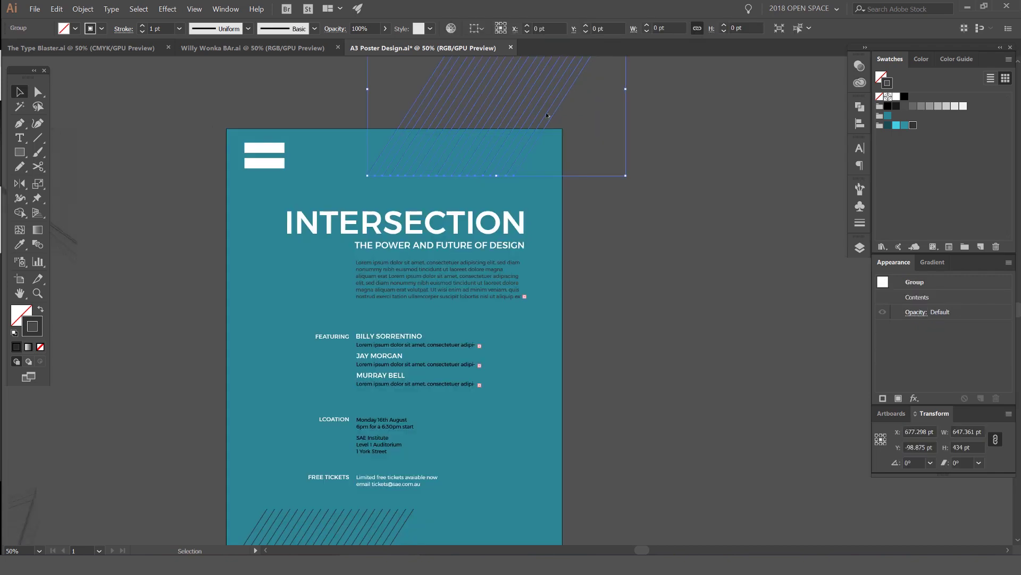
Step: Fine-tune the stripes, shifting the top copy right and the bottom group left
{"action": "left_click_drag", "start_coordinate": [503, 213], "coordinate": [546, 211]}
{"action": "left_click", "coordinate": [515, 263]}
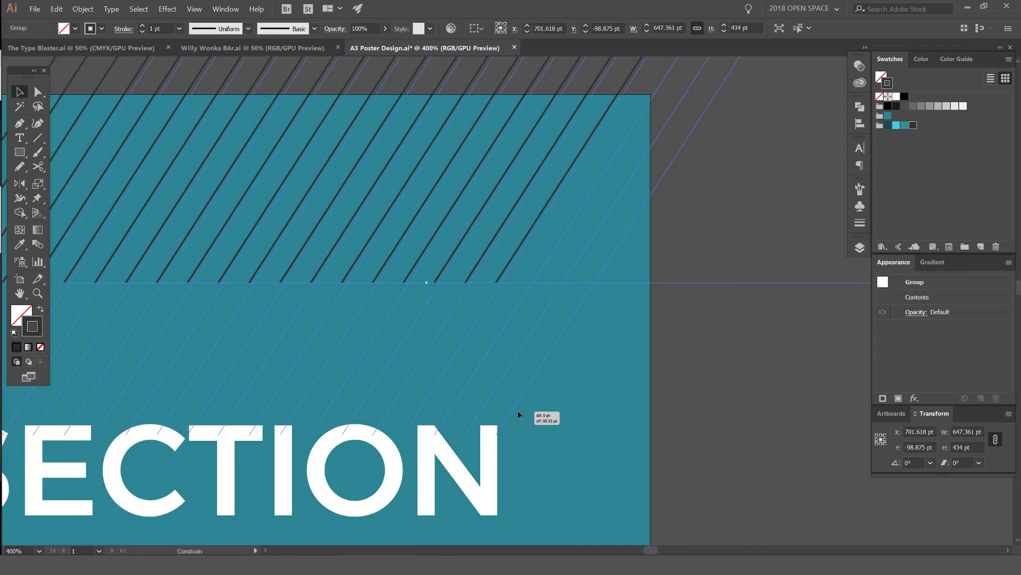
{"action": "scroll", "coordinate": [720, 304], "scroll_direction": "down", "scroll_amount": 2}
{"action": "scroll", "coordinate": [720, 307], "scroll_direction": "down", "scroll_amount": 10}
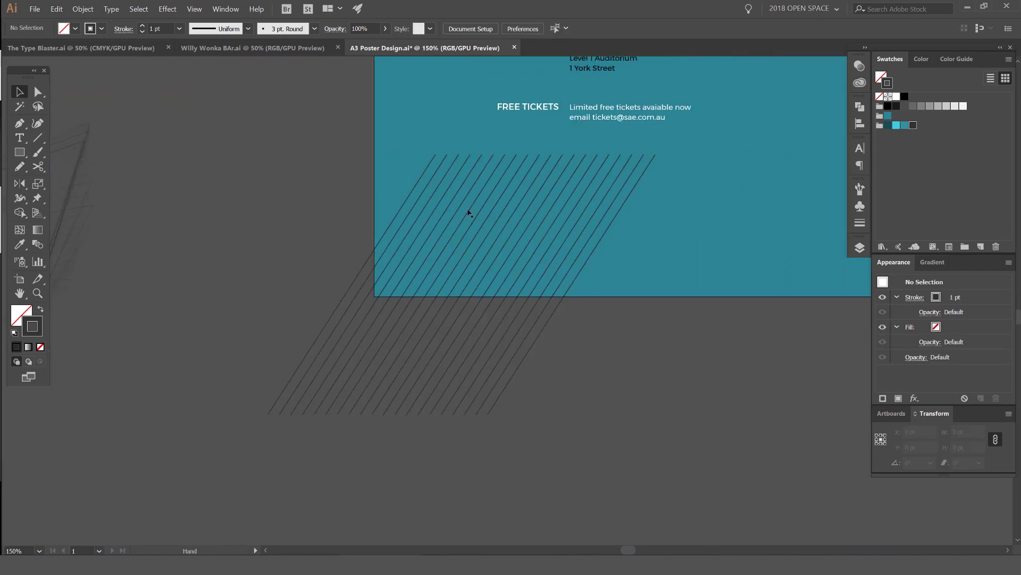
{"action": "scroll", "coordinate": [492, 193], "scroll_direction": "down", "scroll_amount": 2}
{"action": "left_click_drag", "start_coordinate": [492, 194], "coordinate": [279, 256]}
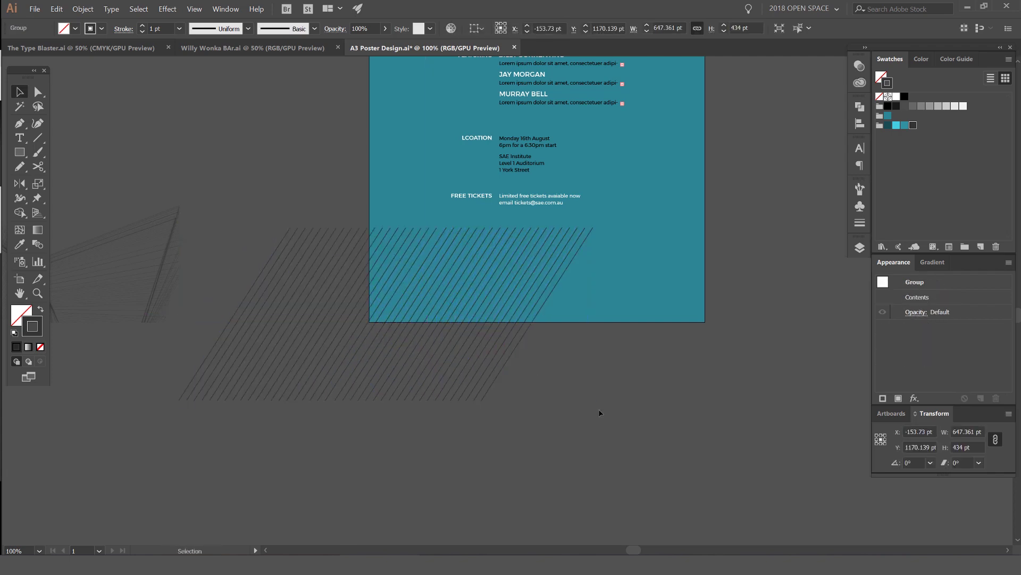
{"action": "scroll", "coordinate": [600, 413], "scroll_direction": "down", "scroll_amount": 1}
Step: Pan and zoom to bring the speaker names and descriptions into view
{"action": "scroll", "coordinate": [668, 409], "scroll_direction": "down", "scroll_amount": 2}
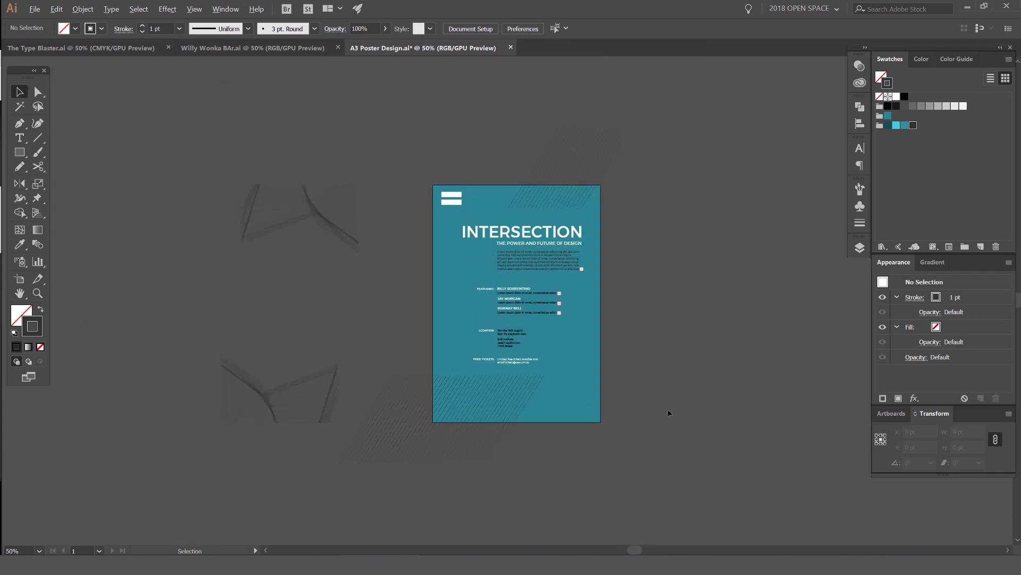
{"action": "left_click_drag", "start_coordinate": [669, 409], "coordinate": [634, 365]}
{"action": "scroll", "coordinate": [613, 299], "scroll_direction": "up", "scroll_amount": 2}
{"action": "scroll", "coordinate": [538, 253], "scroll_direction": "up", "scroll_amount": 1}
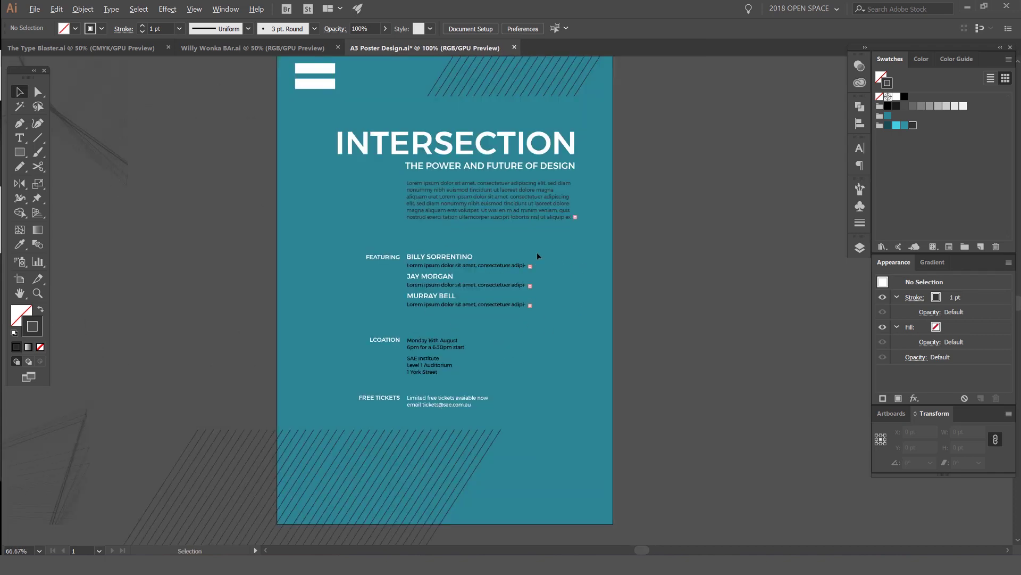
{"action": "left_click_drag", "start_coordinate": [664, 236], "coordinate": [669, 298]}
{"action": "scroll", "coordinate": [668, 230], "scroll_direction": "down", "scroll_amount": 1}
{"action": "scroll", "coordinate": [621, 249], "scroll_direction": "up", "scroll_amount": 1}
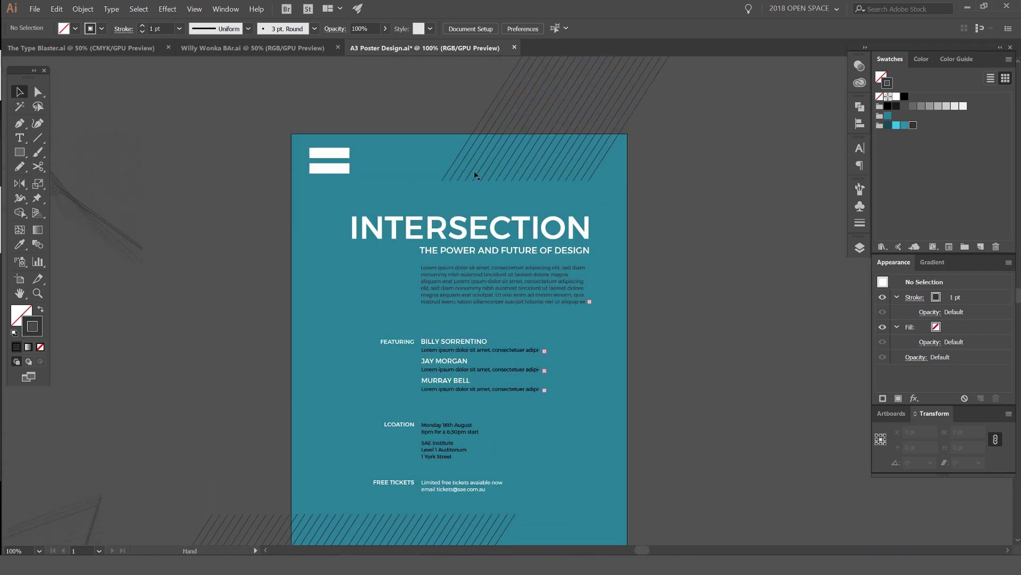
{"action": "scroll", "coordinate": [324, 162], "scroll_direction": "up", "scroll_amount": 2}
{"action": "scroll", "coordinate": [516, 181], "scroll_direction": "down", "scroll_amount": 2}
{"action": "left_click_drag", "start_coordinate": [769, 254], "coordinate": [695, 156]}
{"action": "scroll", "coordinate": [471, 262], "scroll_direction": "up", "scroll_amount": 2}
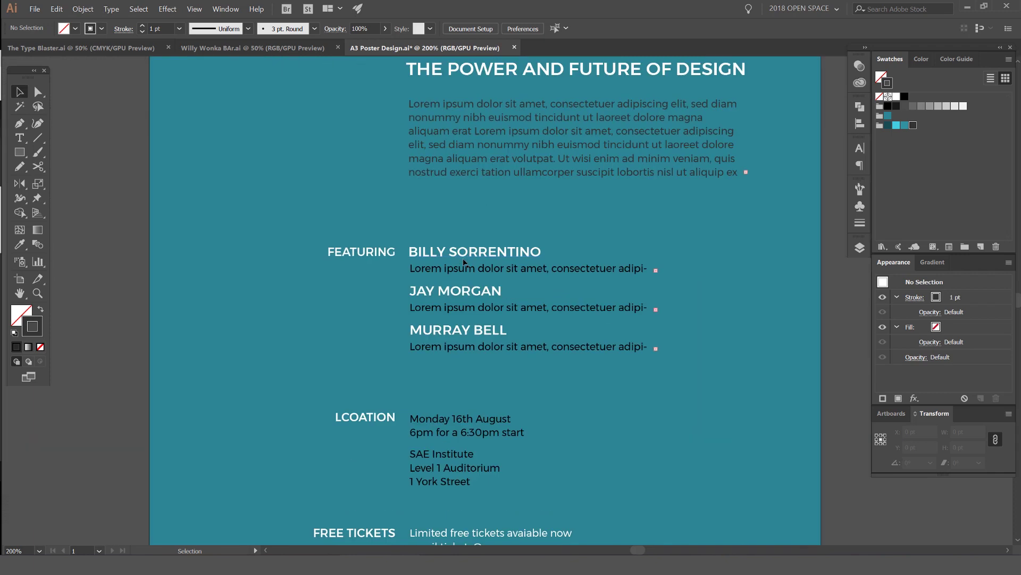
{"action": "scroll", "coordinate": [503, 245], "scroll_direction": "down", "scroll_amount": 1}
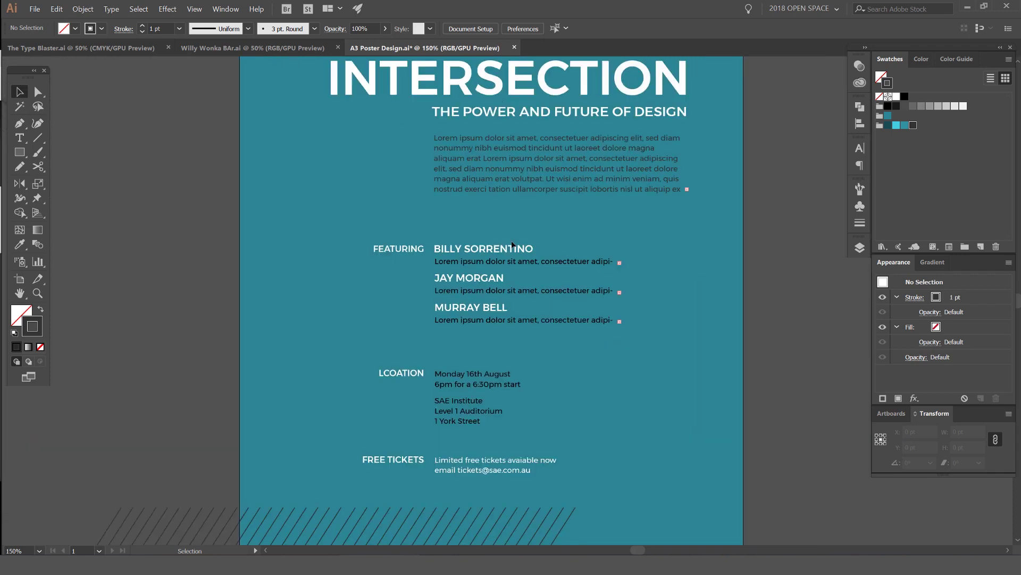
Step: Recolour the speaker description lines dark grey
{"action": "left_click", "coordinate": [562, 183]}
{"action": "left_click", "coordinate": [559, 261]}
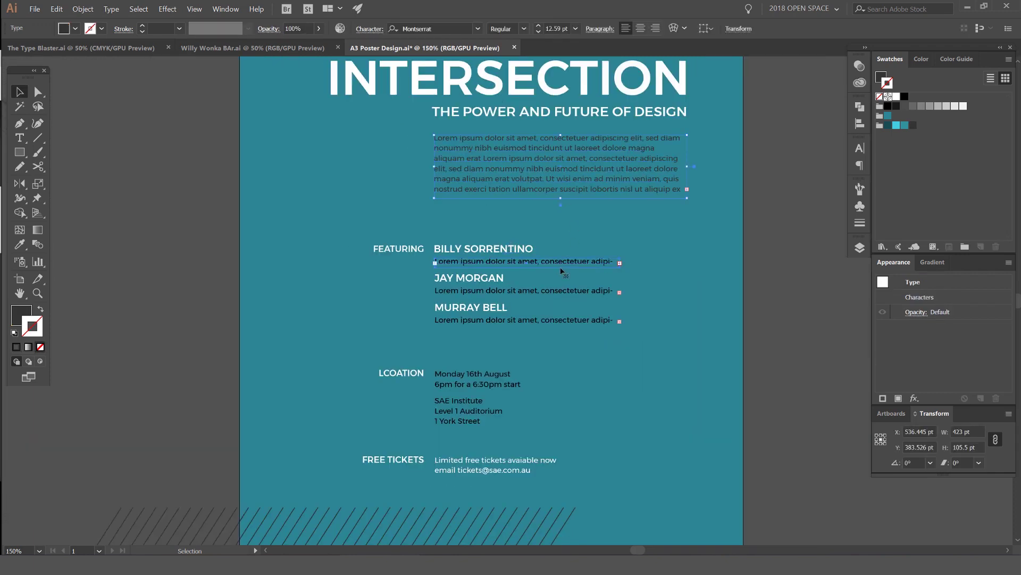
{"action": "left_click", "coordinate": [559, 291], "text": "shift"}
{"action": "left_click", "coordinate": [559, 320], "text": "shift"}
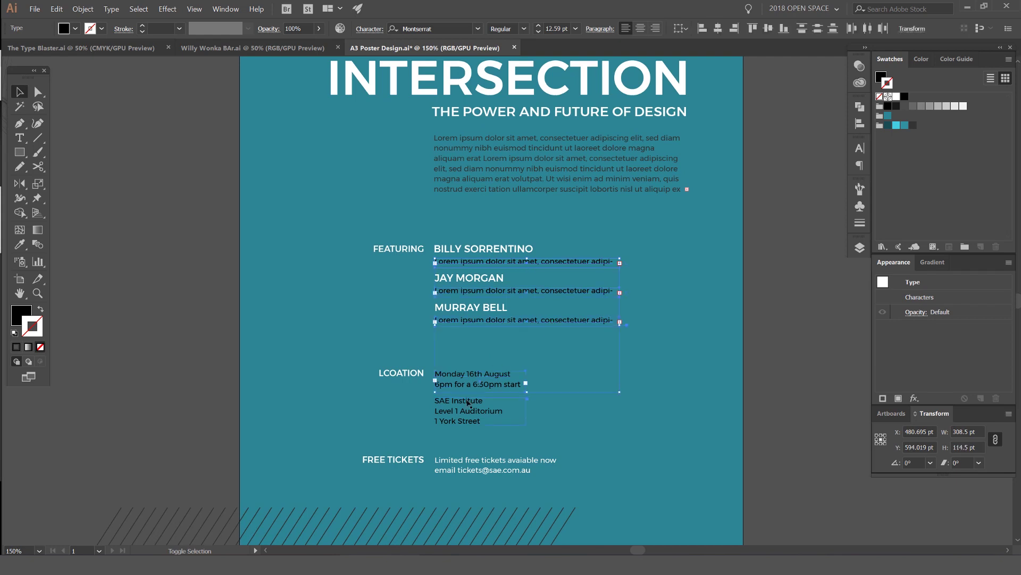
{"action": "left_click", "coordinate": [913, 125]}
{"action": "left_click", "coordinate": [769, 221]}
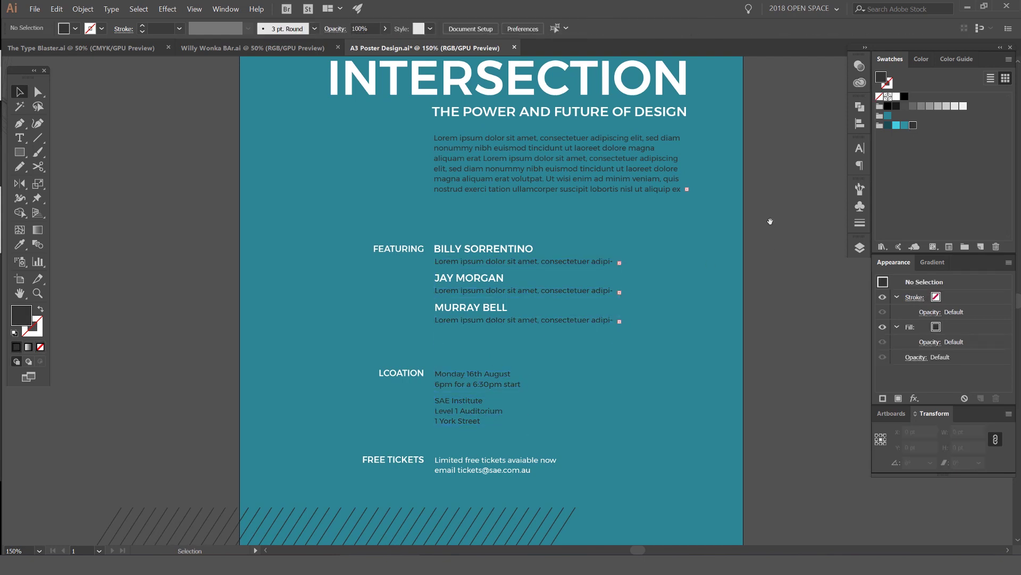
{"action": "scroll", "coordinate": [770, 221], "scroll_direction": "down", "scroll_amount": 1}
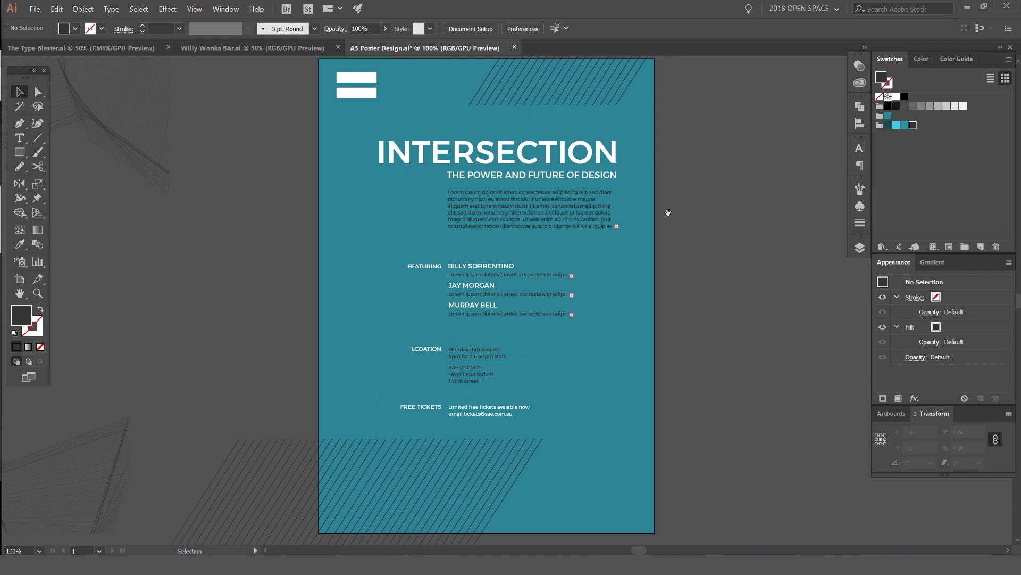
{"action": "scroll", "coordinate": [667, 215], "scroll_direction": "down", "scroll_amount": 1}
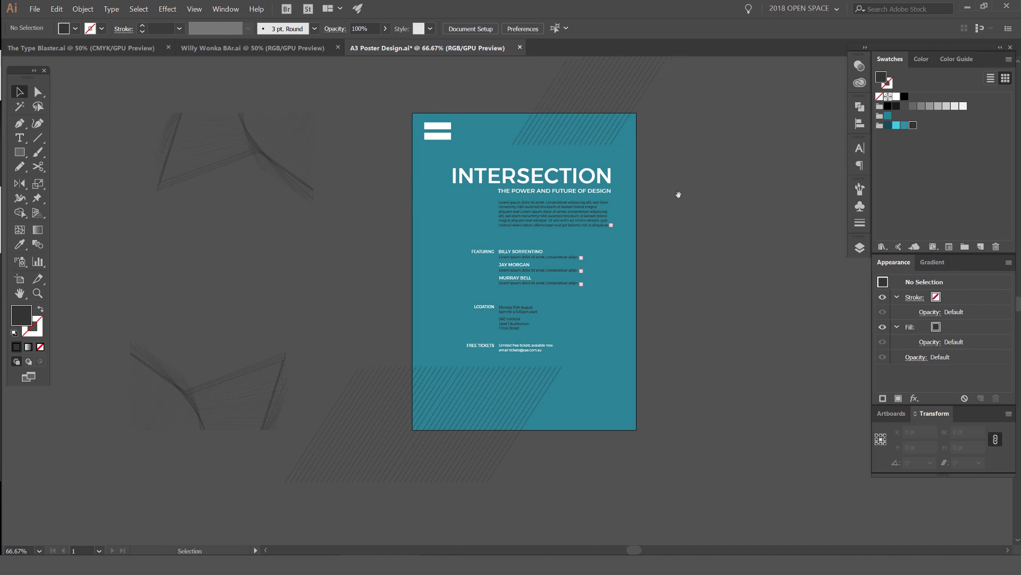